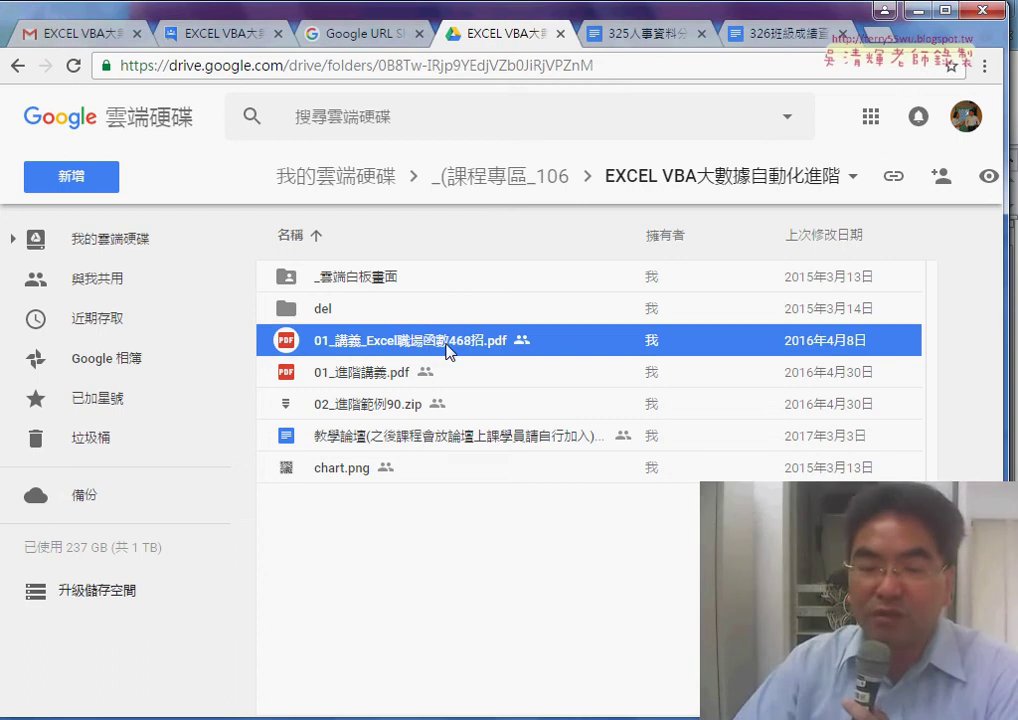
Preview 01_講義_Excel職場函數468招.pdf and scroll through its contents.
{"action": "double_click", "coordinate": [449, 348]}
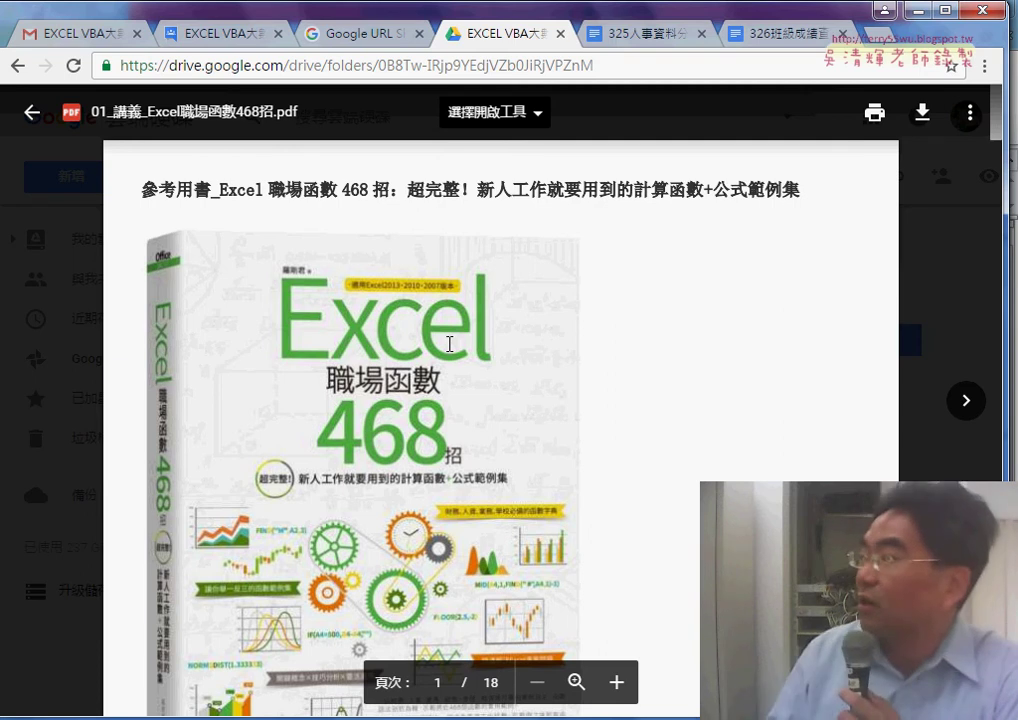
{"action": "scroll", "coordinate": [629, 406], "scroll_direction": "down", "scroll_amount": 3}
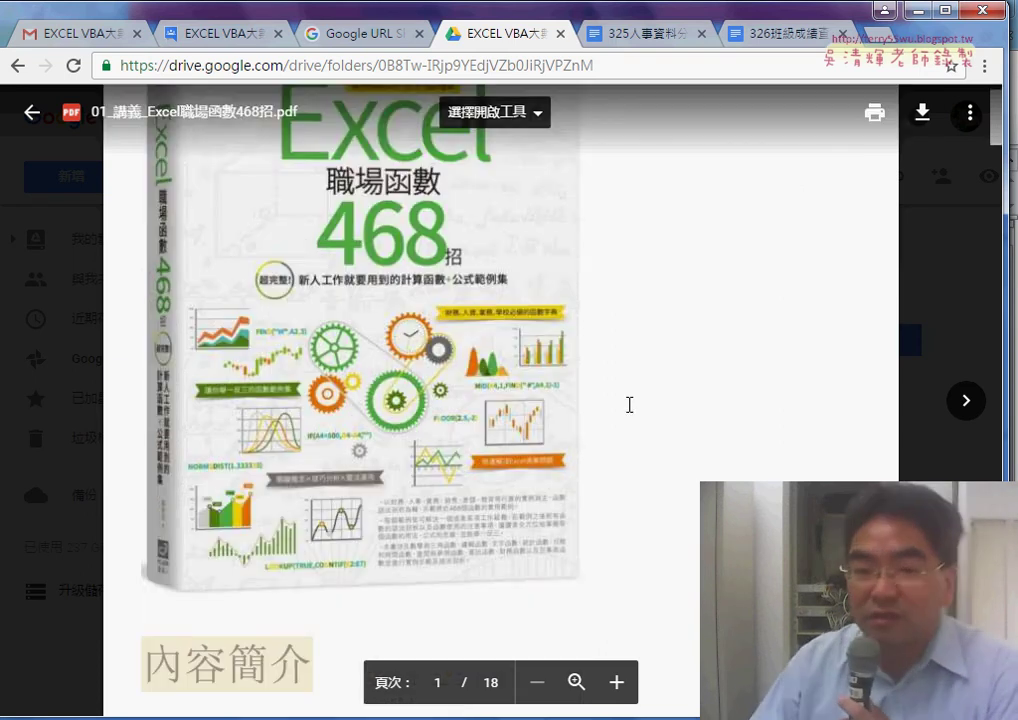
{"action": "scroll", "coordinate": [629, 406], "scroll_direction": "down", "scroll_amount": 5}
{"action": "scroll", "coordinate": [629, 406], "scroll_direction": "down", "scroll_amount": 2}
{"action": "scroll", "coordinate": [590, 402], "scroll_direction": "down", "scroll_amount": 2}
{"action": "scroll", "coordinate": [590, 402], "scroll_direction": "down", "scroll_amount": 4}
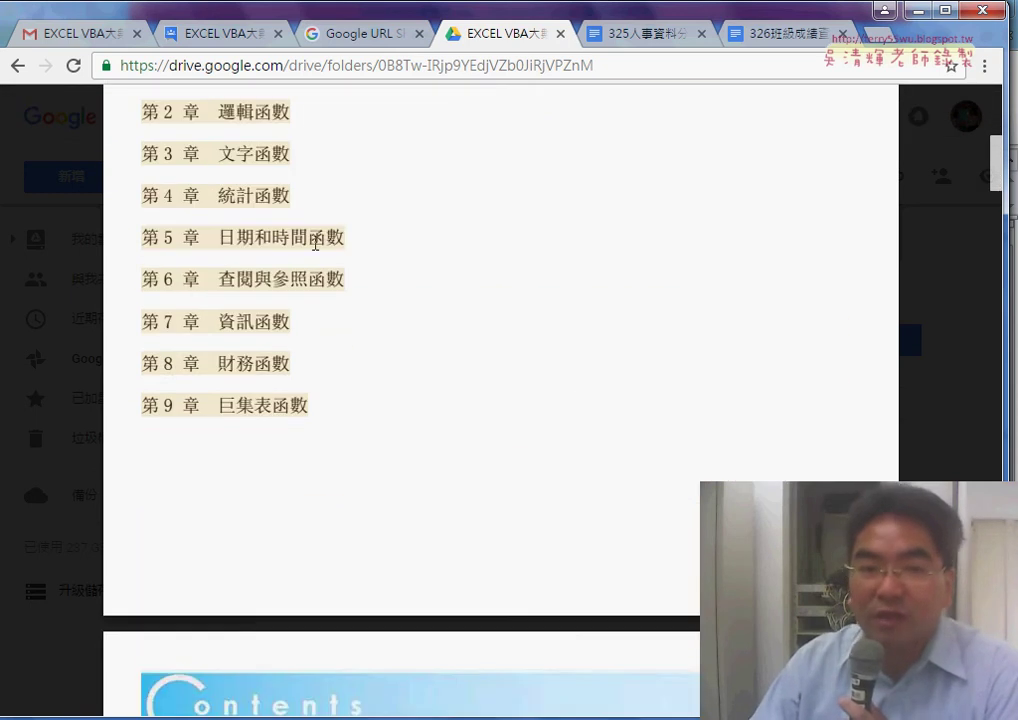
{"action": "scroll", "coordinate": [318, 243], "scroll_direction": "up", "scroll_amount": 1}
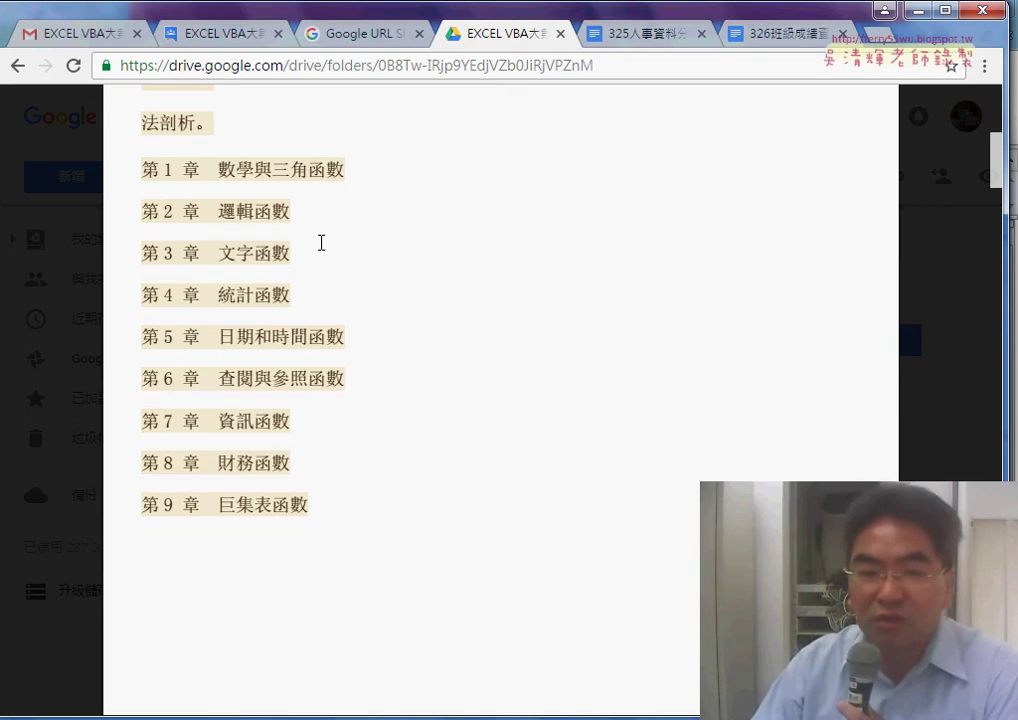
Highlight the chapter 6 lookup-and-reference title and scroll down to examples 325–340.
{"action": "left_click_drag", "start_coordinate": [218, 378], "coordinate": [345, 378]}
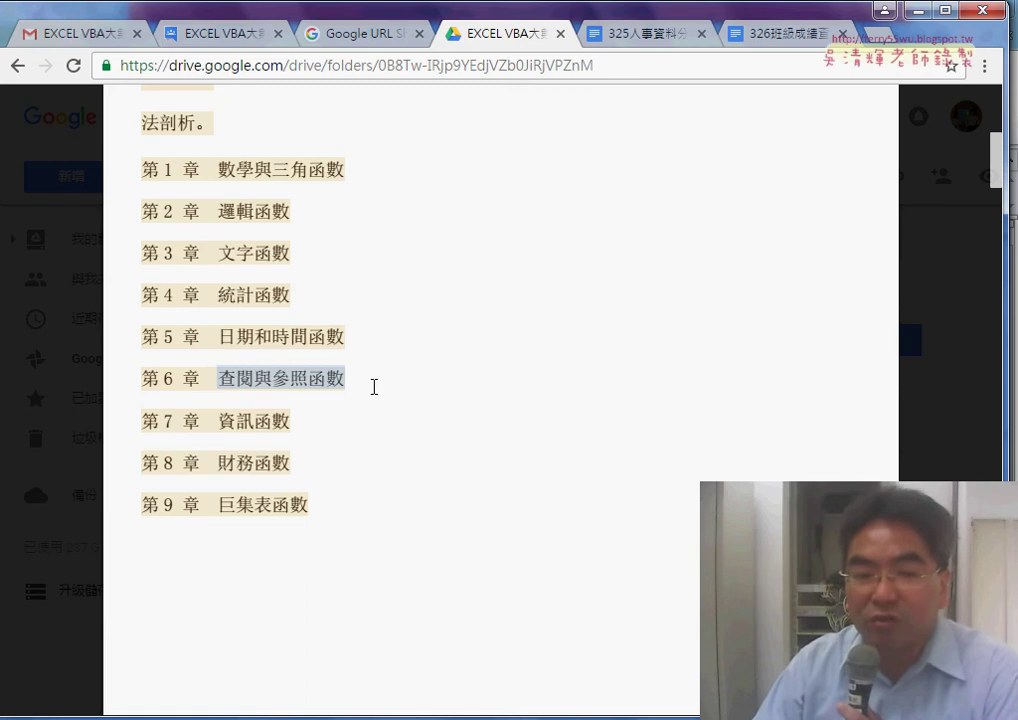
{"action": "mouse_move", "coordinate": [302, 386]}
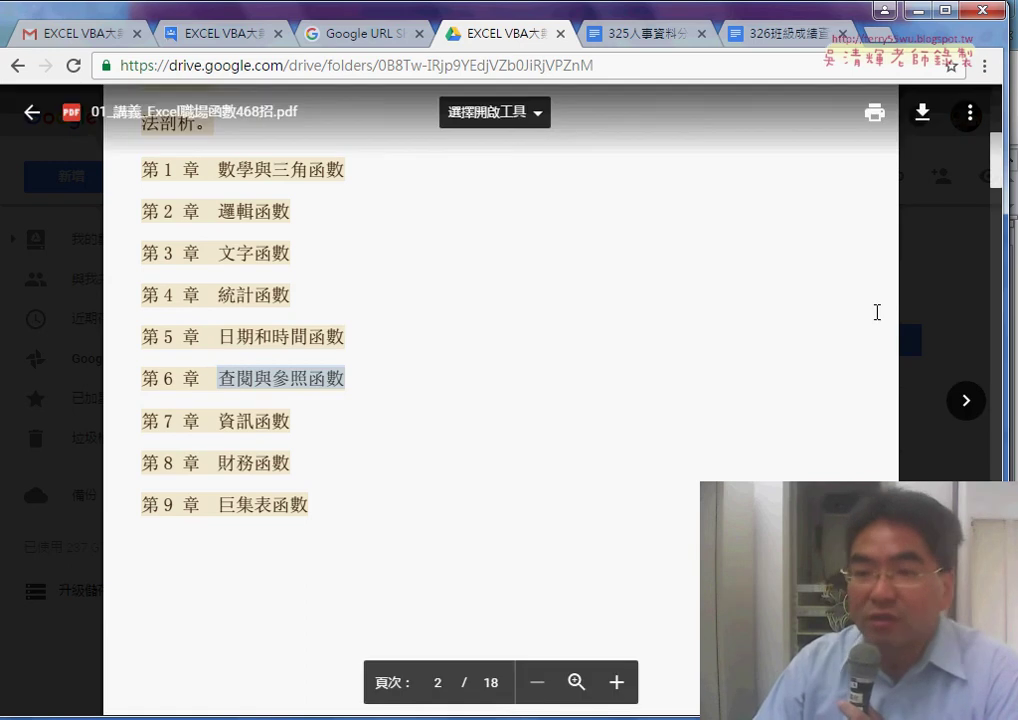
{"action": "left_click_drag", "start_coordinate": [1002, 175], "coordinate": [984, 454]}
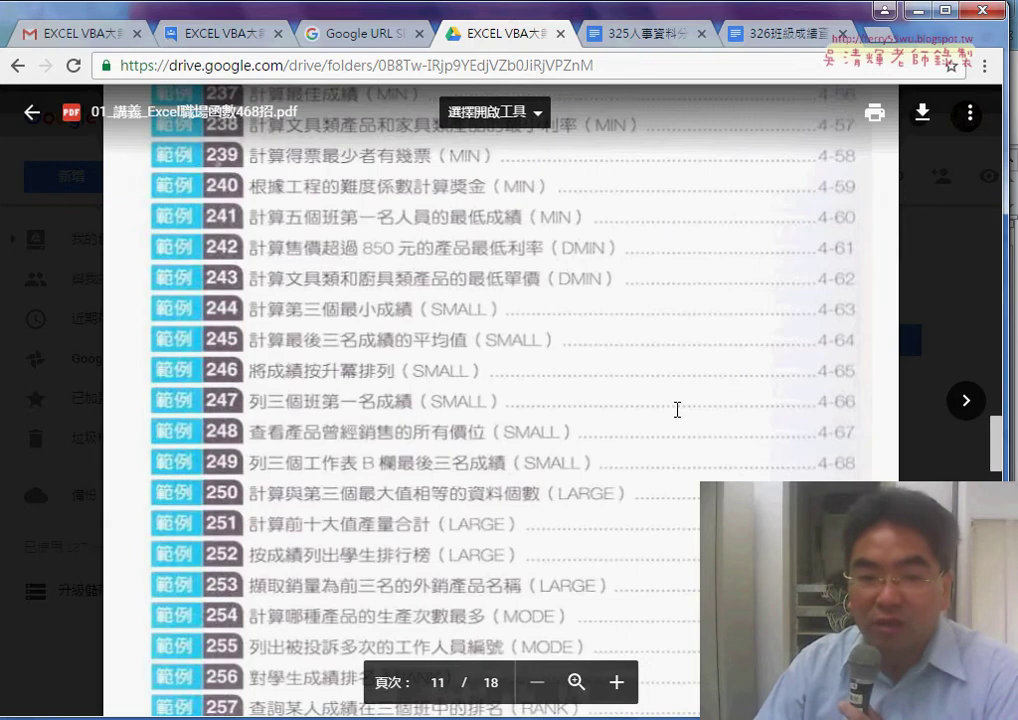
{"action": "scroll", "coordinate": [677, 410], "scroll_direction": "down", "scroll_amount": 3}
{"action": "scroll", "coordinate": [677, 410], "scroll_direction": "down", "scroll_amount": 3}
{"action": "scroll", "coordinate": [677, 410], "scroll_direction": "down", "scroll_amount": 3}
{"action": "scroll", "coordinate": [677, 410], "scroll_direction": "down", "scroll_amount": 3}
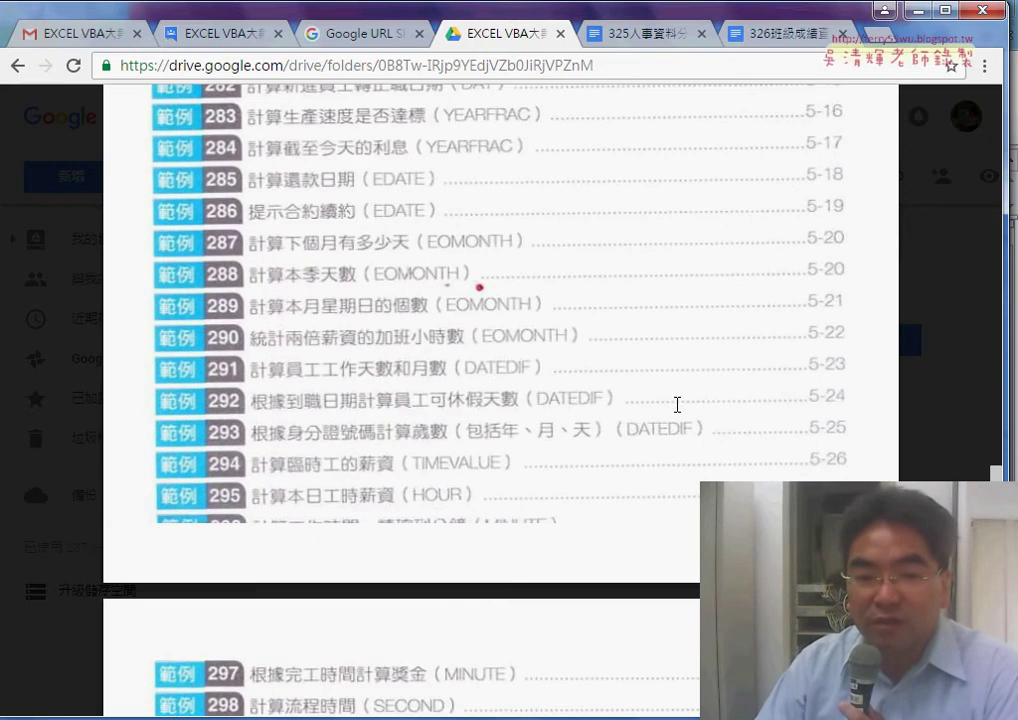
{"action": "scroll", "coordinate": [677, 405], "scroll_direction": "down", "scroll_amount": 3}
{"action": "scroll", "coordinate": [677, 405], "scroll_direction": "down", "scroll_amount": 3}
{"action": "scroll", "coordinate": [677, 405], "scroll_direction": "down", "scroll_amount": 3}
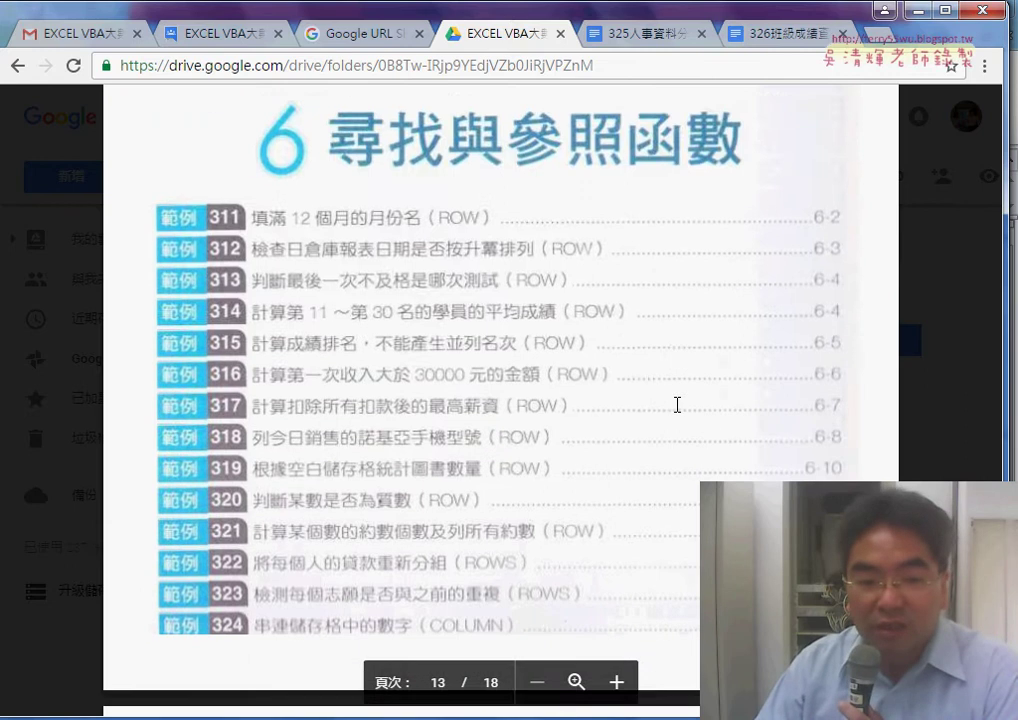
{"action": "scroll", "coordinate": [677, 405], "scroll_direction": "down", "scroll_amount": 3}
{"action": "scroll", "coordinate": [677, 405], "scroll_direction": "down", "scroll_amount": 3}
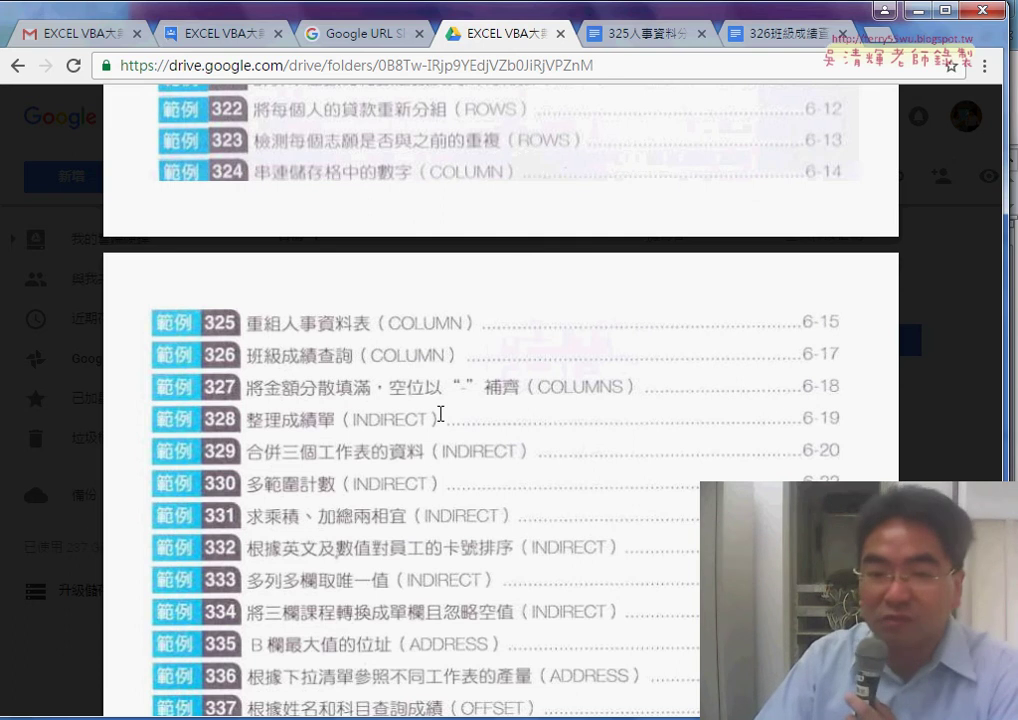
{"action": "scroll", "coordinate": [447, 420], "scroll_direction": "down", "scroll_amount": 1}
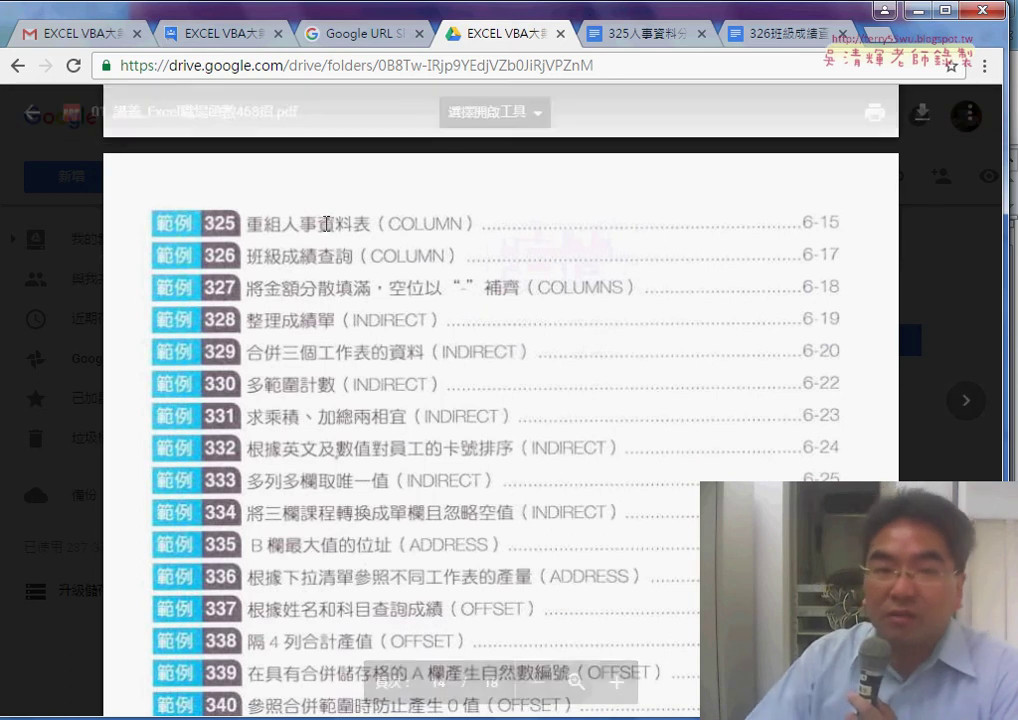
Go through _雲端白板畫面, 問題00_進階函數應用與VBA設計 and 02_尋找與參照 to the 326班級成績查詢 document.
{"action": "left_click", "coordinate": [30, 111]}
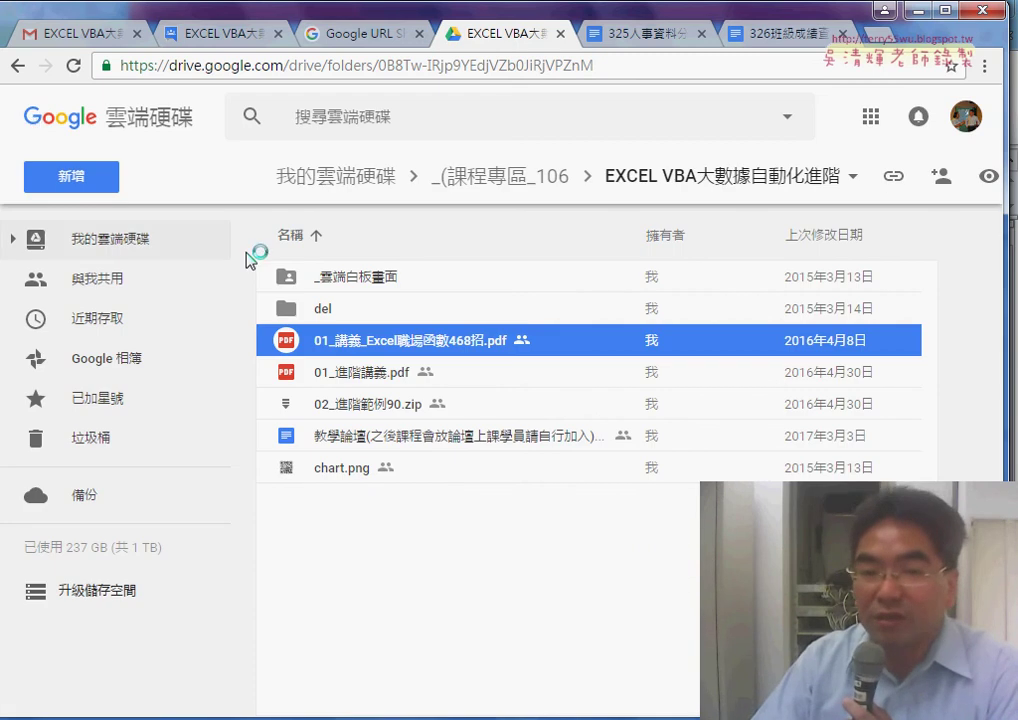
{"action": "double_click", "coordinate": [366, 283]}
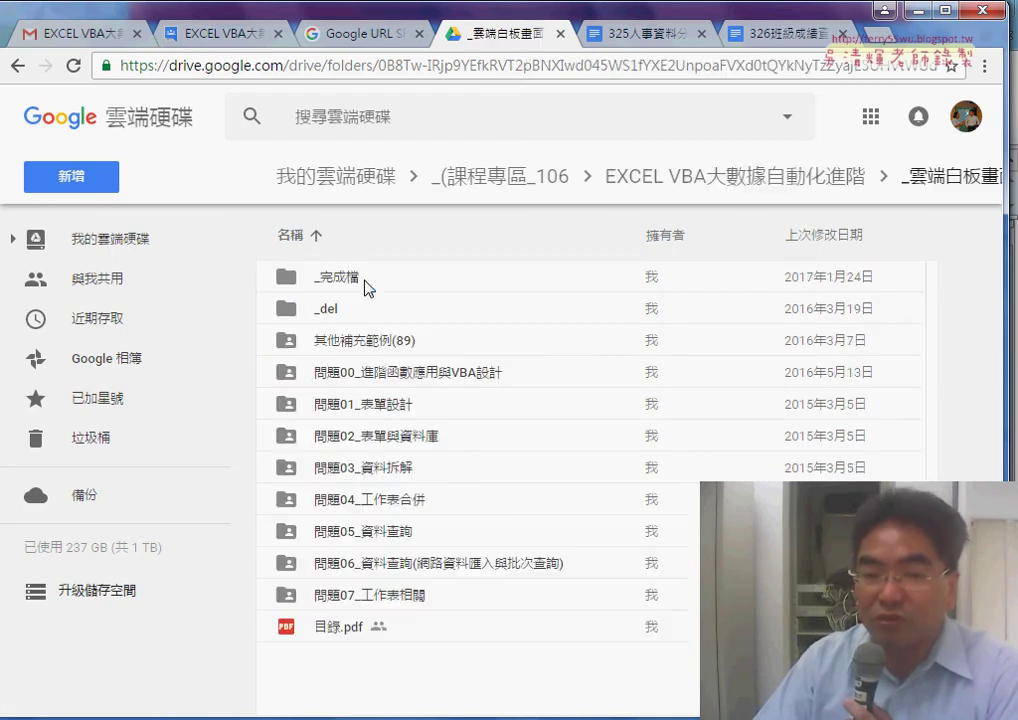
{"action": "left_click", "coordinate": [389, 378]}
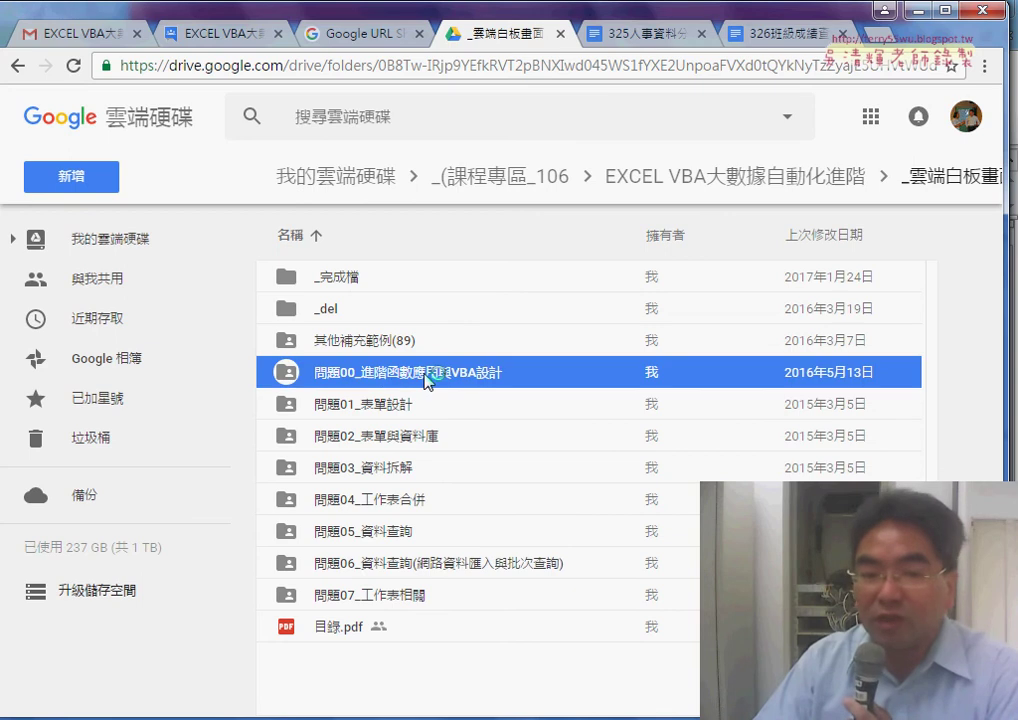
{"action": "double_click", "coordinate": [427, 378]}
{"action": "double_click", "coordinate": [381, 310]}
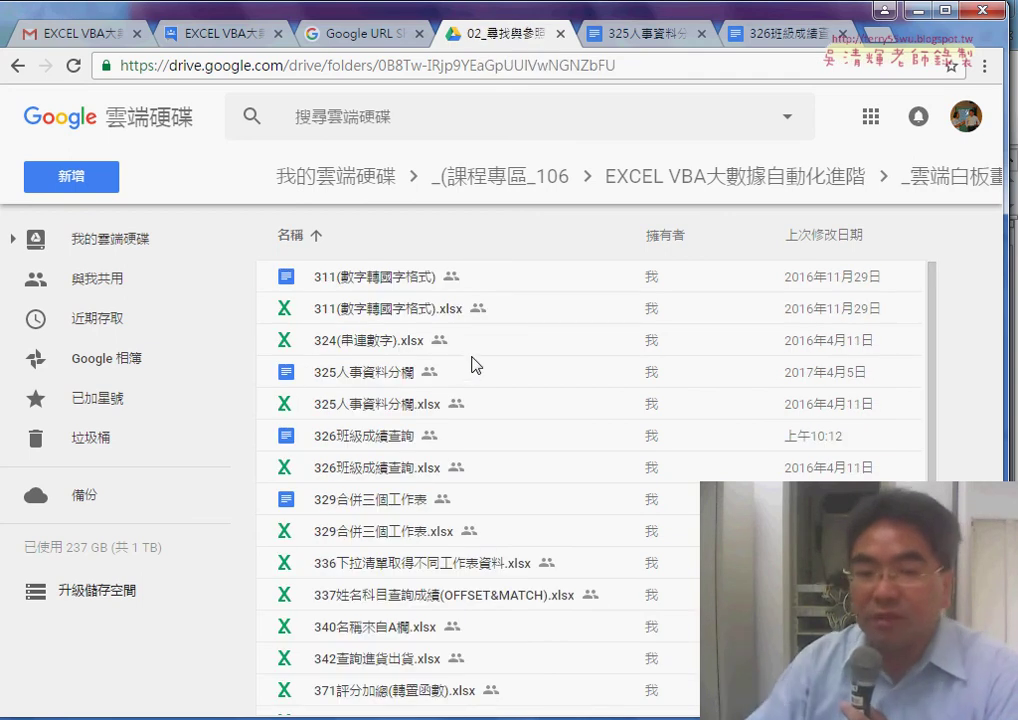
{"action": "left_click", "coordinate": [766, 37]}
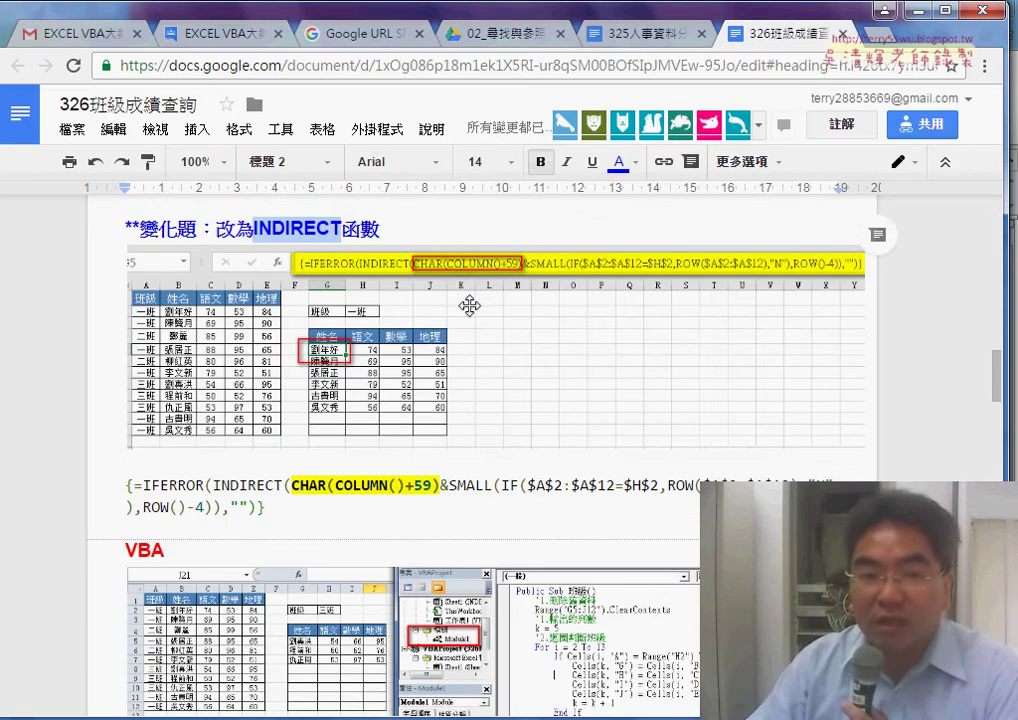
Highlight INDIRECT in the notes heading, then duplicate Sheet1 in Excel as Sheet1 (2).
{"action": "scroll", "coordinate": [469, 306], "scroll_direction": "up", "scroll_amount": 2}
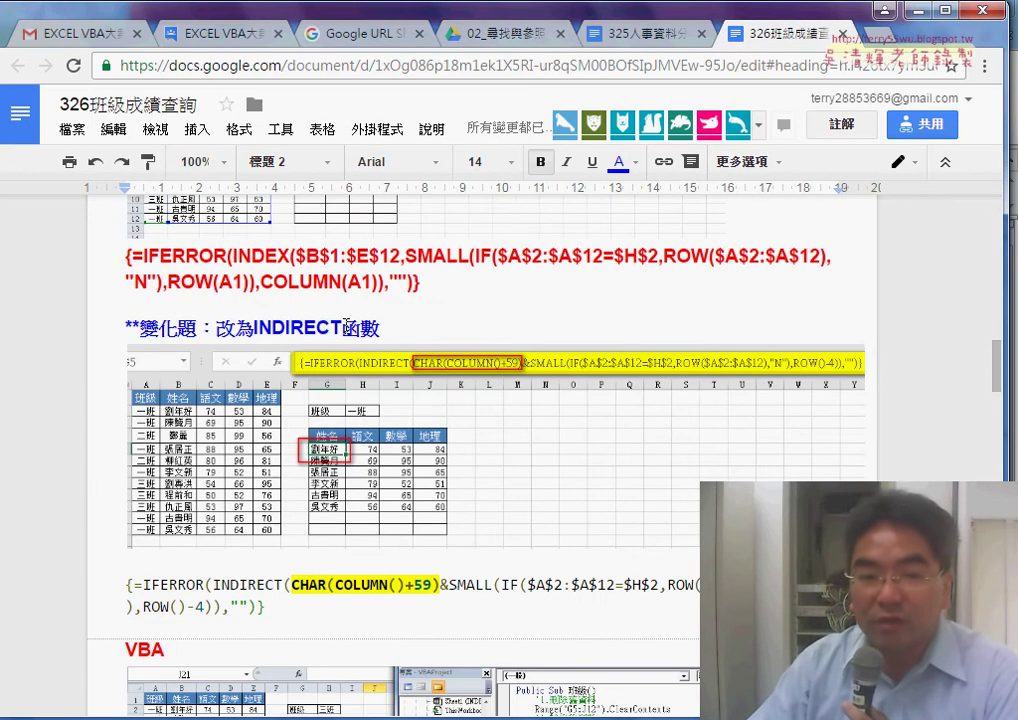
{"action": "left_click_drag", "start_coordinate": [346, 326], "coordinate": [260, 323]}
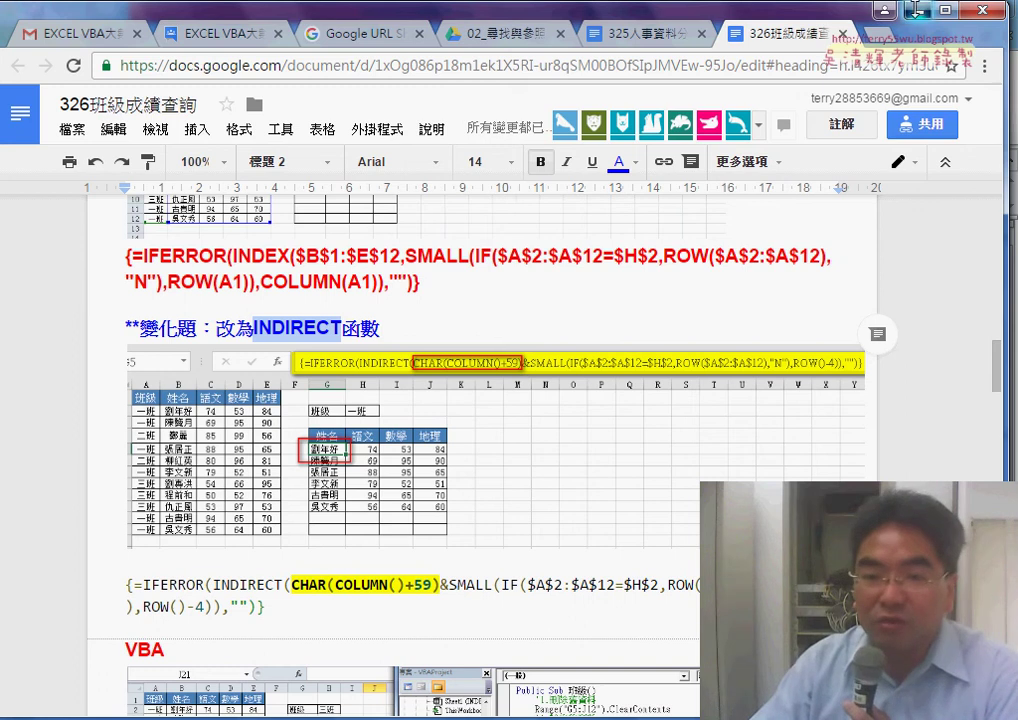
{"action": "left_click", "coordinate": [915, 10]}
{"action": "left_click_drag", "start_coordinate": [95, 698], "coordinate": [136, 699]}
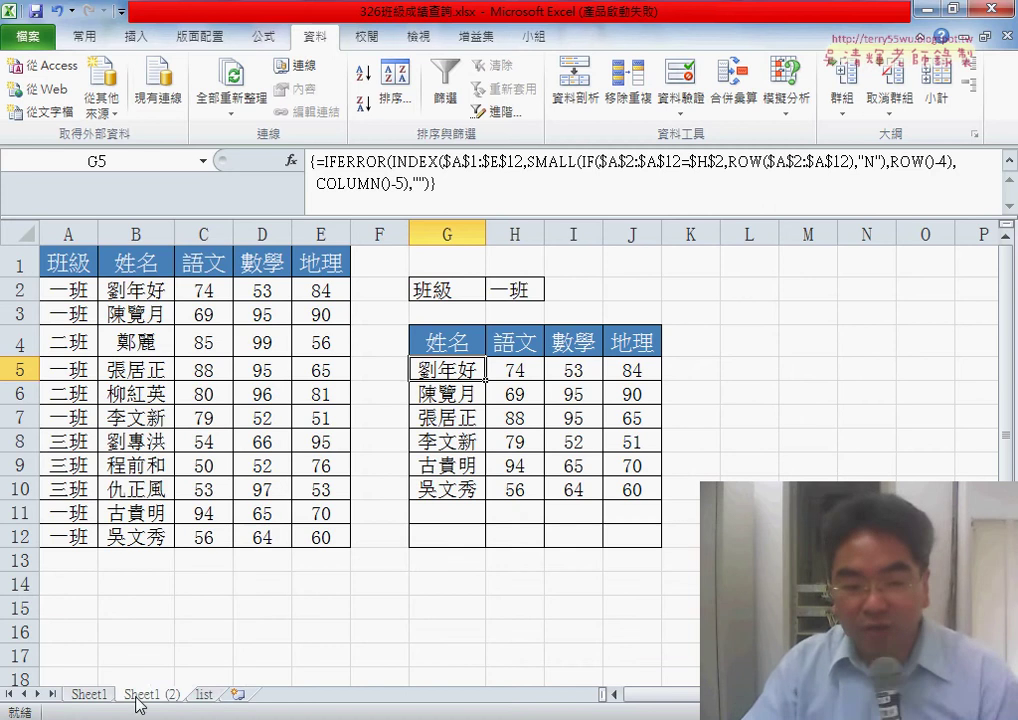
Rename the Sheet1 (2) tab to INDIRECT.
{"action": "double_click", "coordinate": [160, 695]}
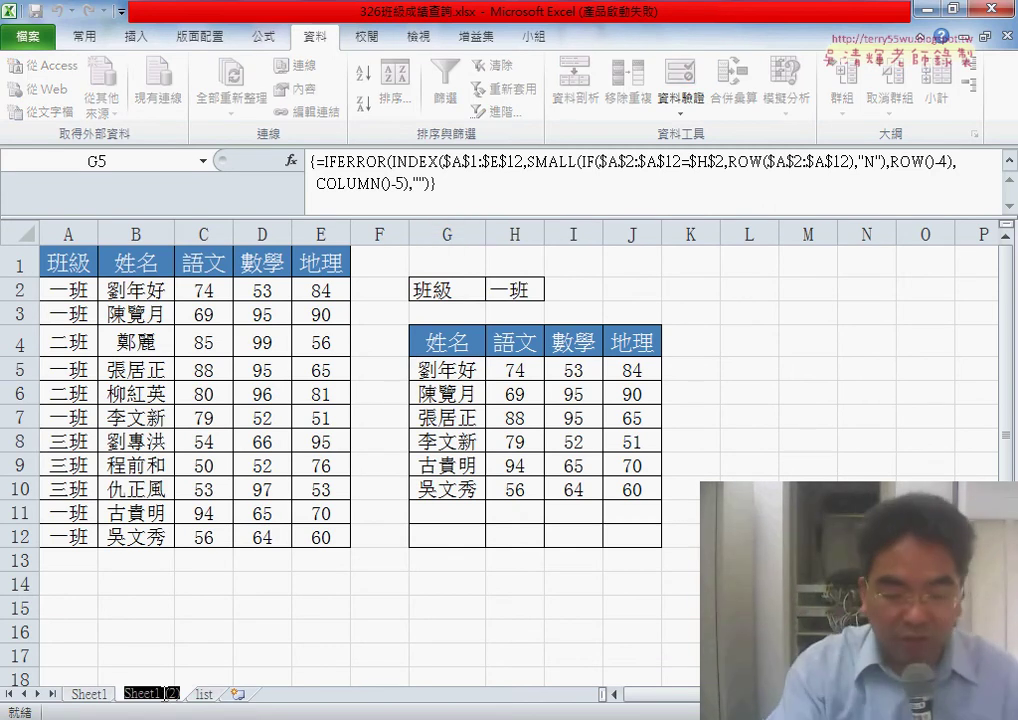
{"action": "type", "text": "IN"}
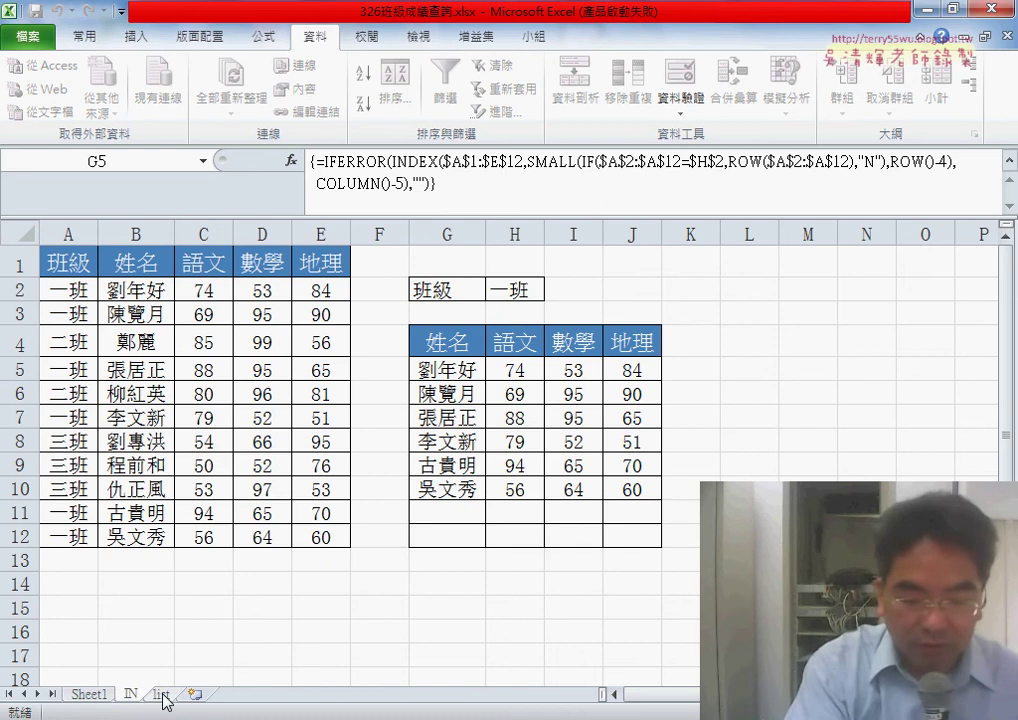
{"action": "type", "text": "DI"}
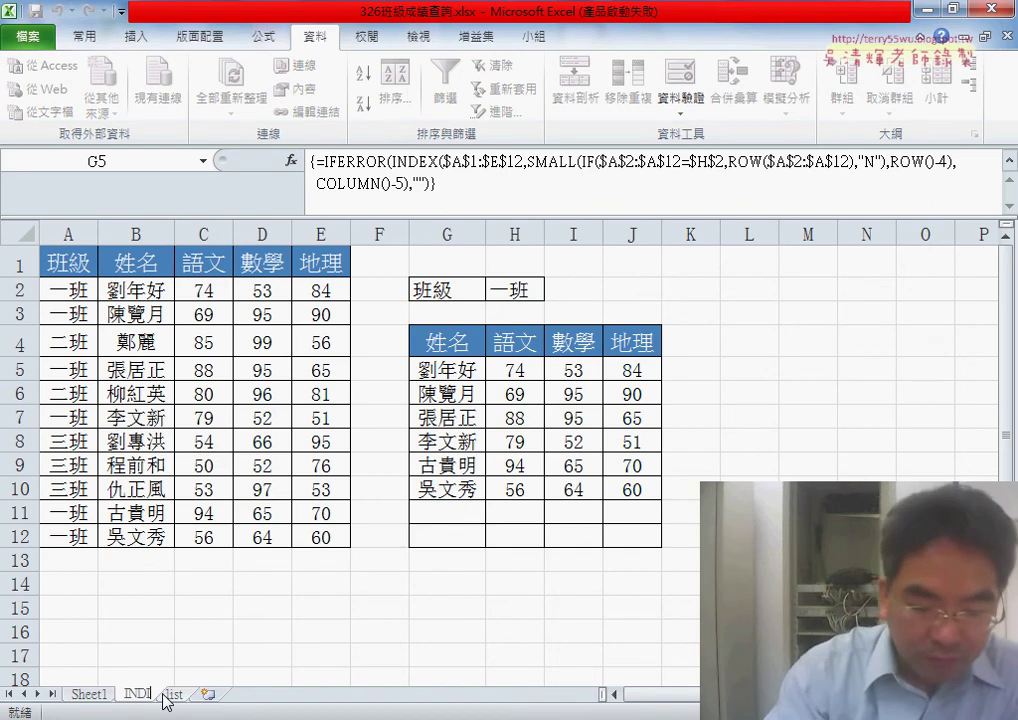
{"action": "type", "text": "RECT"}
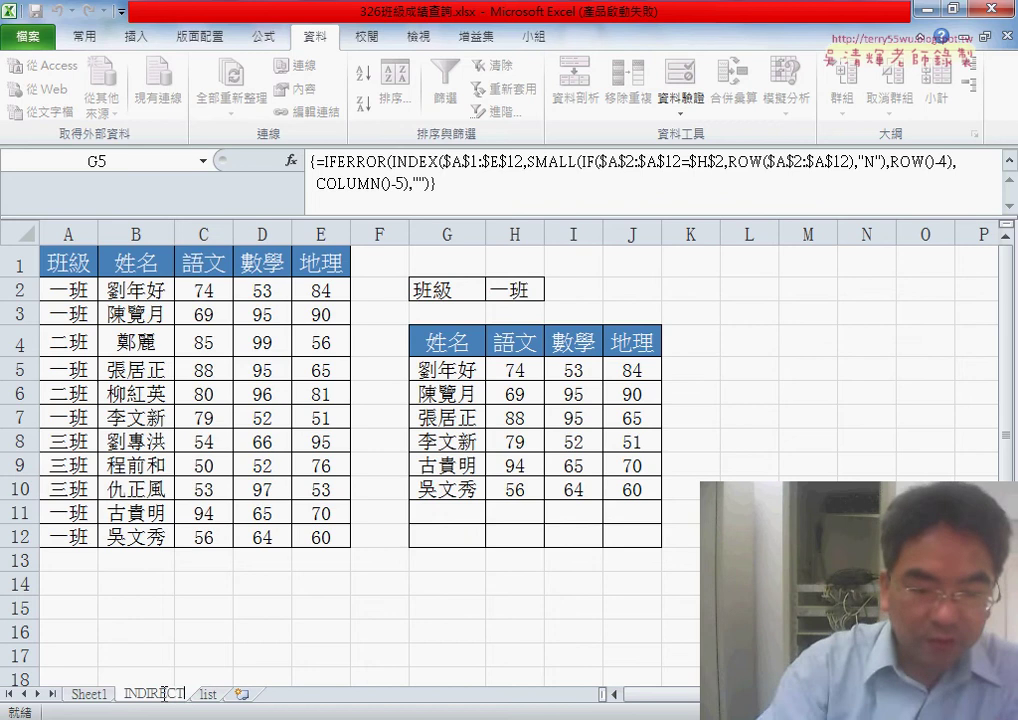
{"action": "key", "text": "Return"}
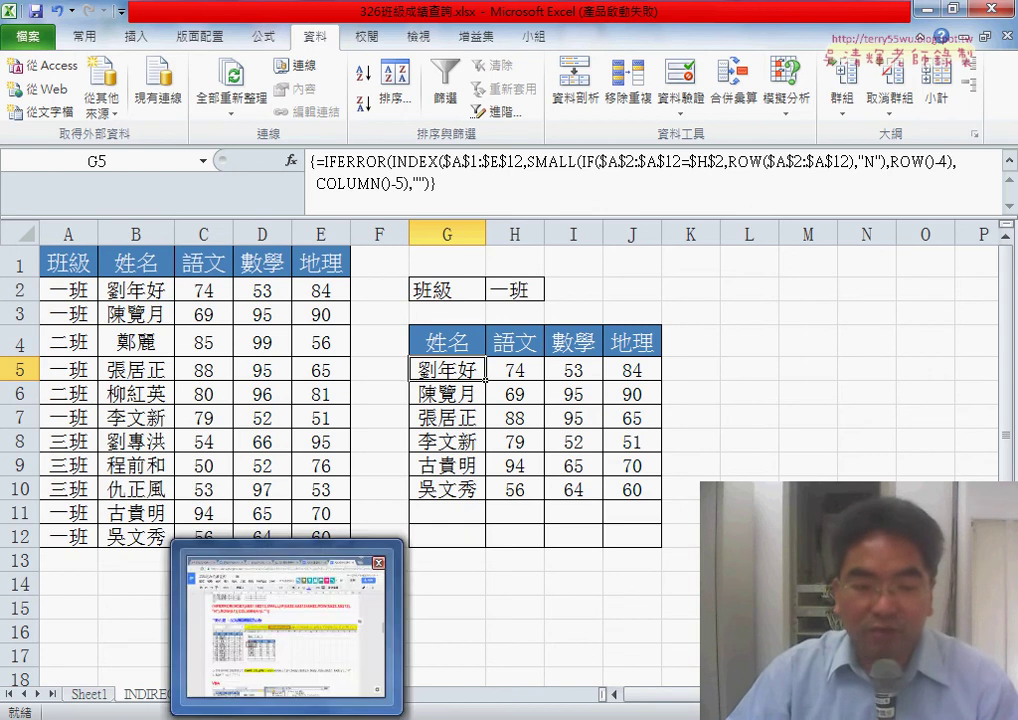
Select the SMALL array formula using ROW()-4 in the Google Doc notes, then return to Excel.
{"action": "left_click", "coordinate": [307, 659]}
{"action": "scroll", "coordinate": [420, 374], "scroll_direction": "up", "scroll_amount": 2}
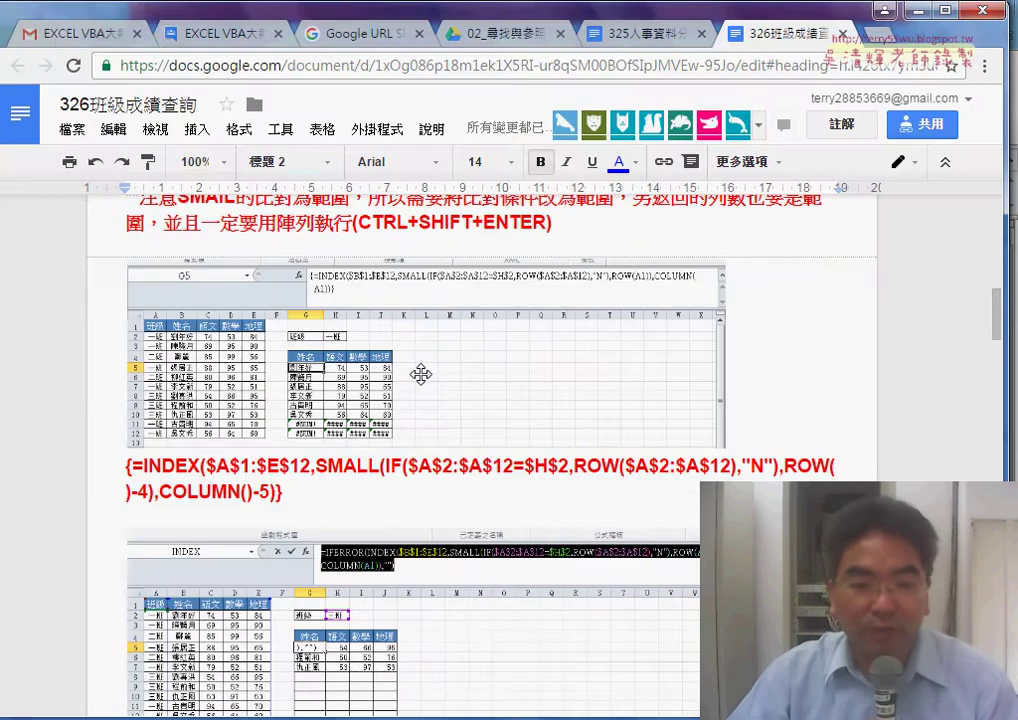
{"action": "scroll", "coordinate": [422, 375], "scroll_direction": "up", "scroll_amount": 3}
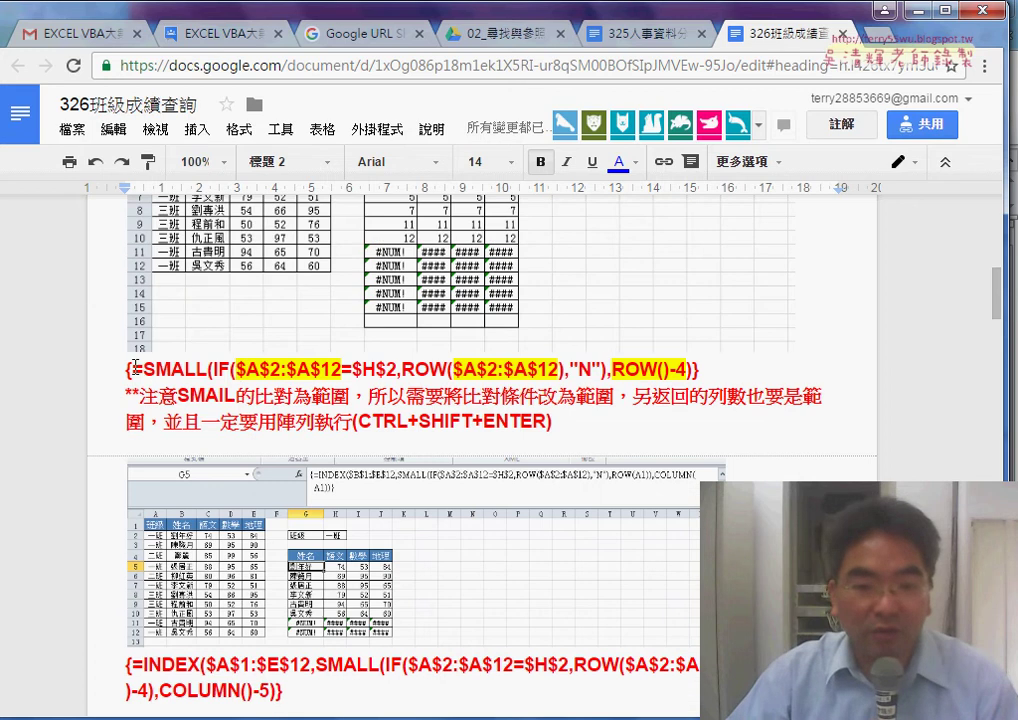
{"action": "left_click_drag", "start_coordinate": [134, 368], "coordinate": [674, 362]}
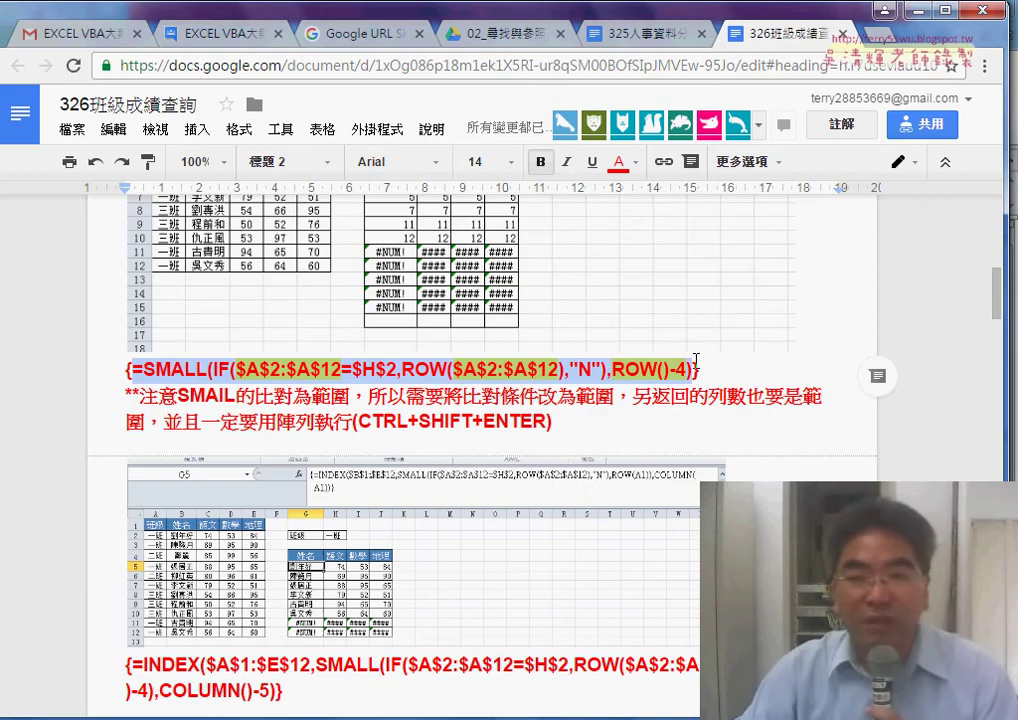
{"action": "left_click", "coordinate": [908, 10]}
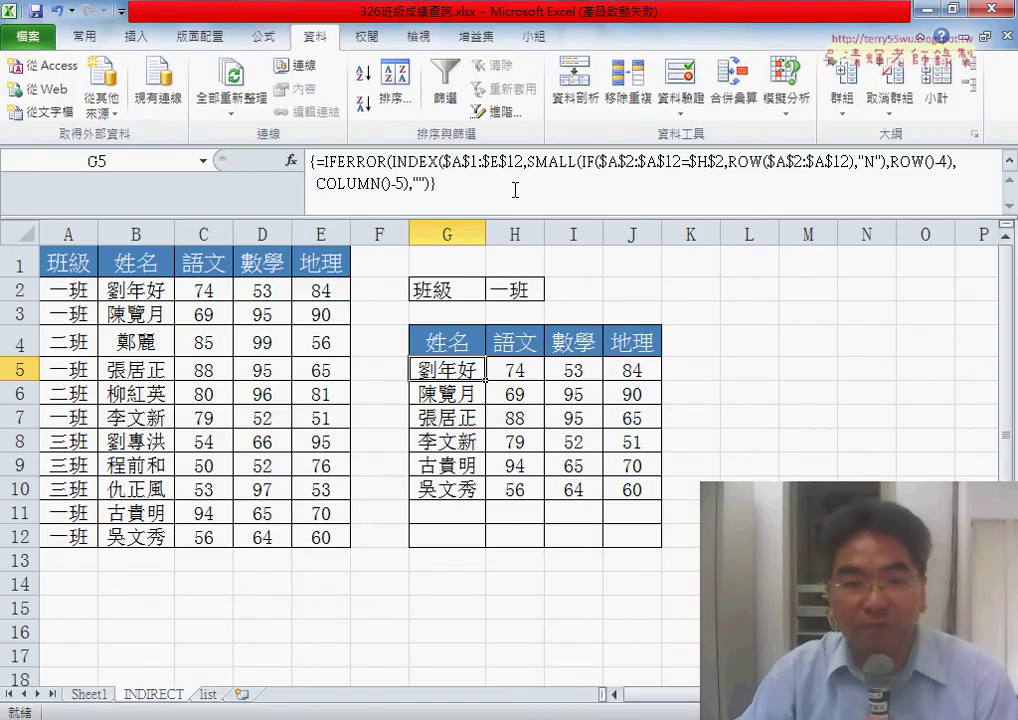
Replace G5 with the SMALL(IF(...),ROW()-4) array formula and fill it across G5:J12.
{"action": "triple_click", "coordinate": [467, 201]}
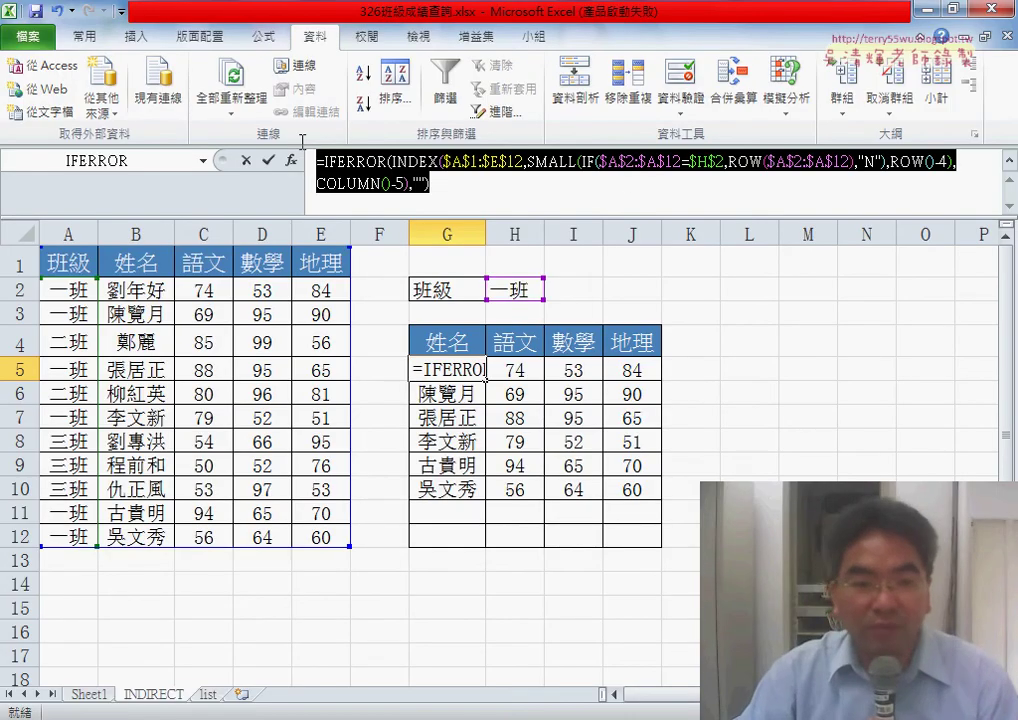
{"action": "type", "text": "=SMALL(IF($A$2:$A$12=$H$2,ROW($A$2:$A$12),\"N\"),ROW()-4)"}
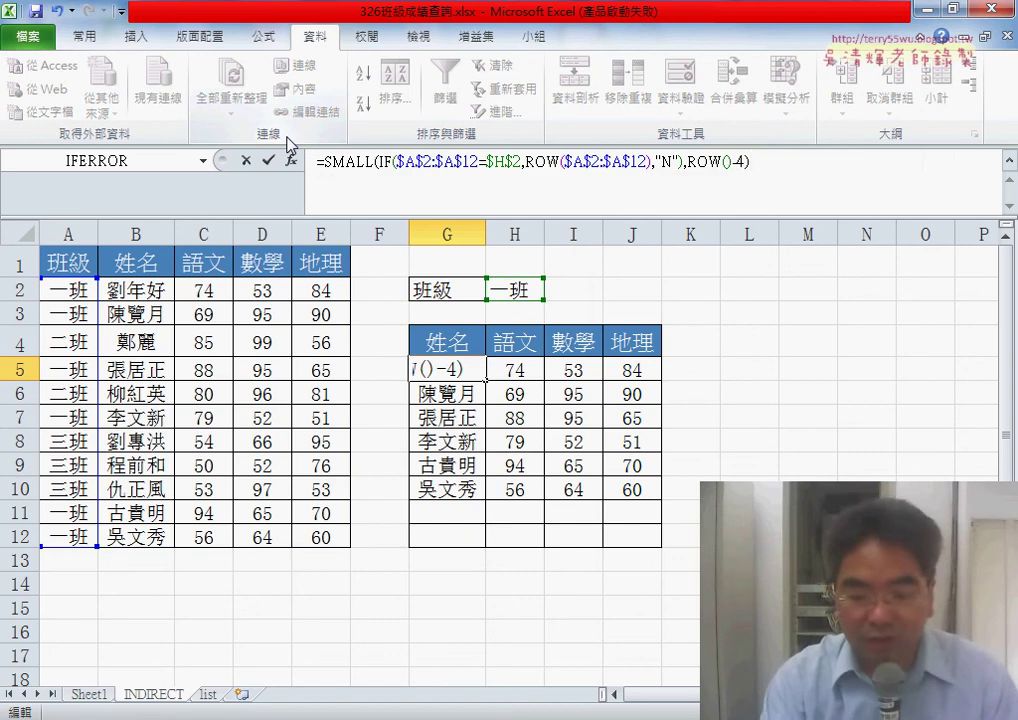
{"action": "key", "text": "ctrl+shift+Return"}
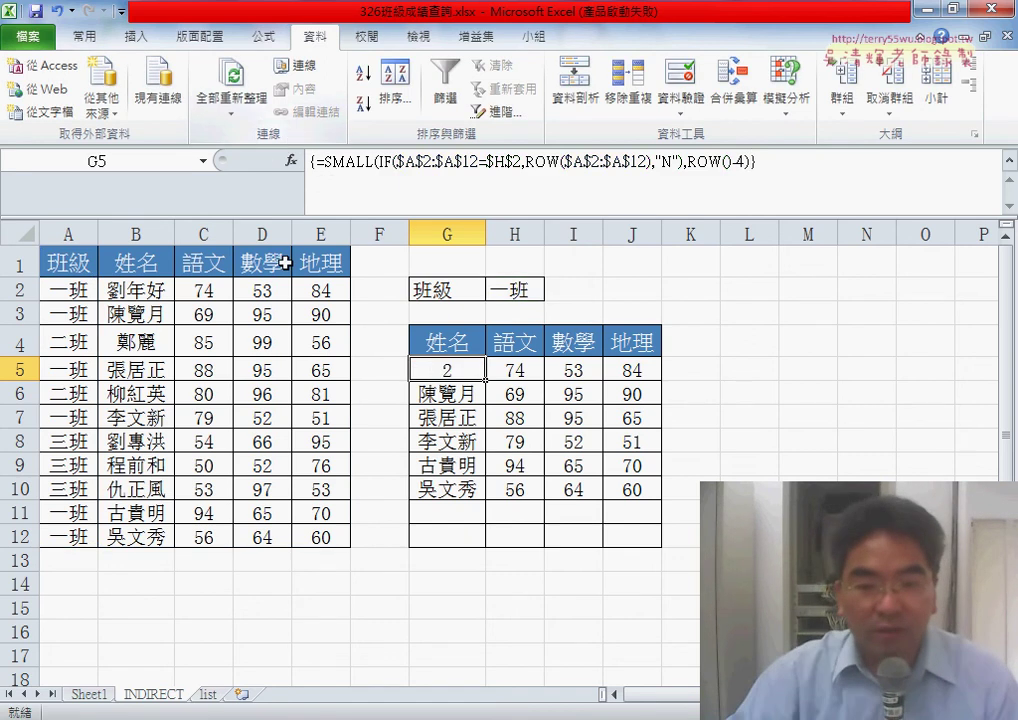
{"action": "left_click_drag", "start_coordinate": [486, 382], "coordinate": [590, 379]}
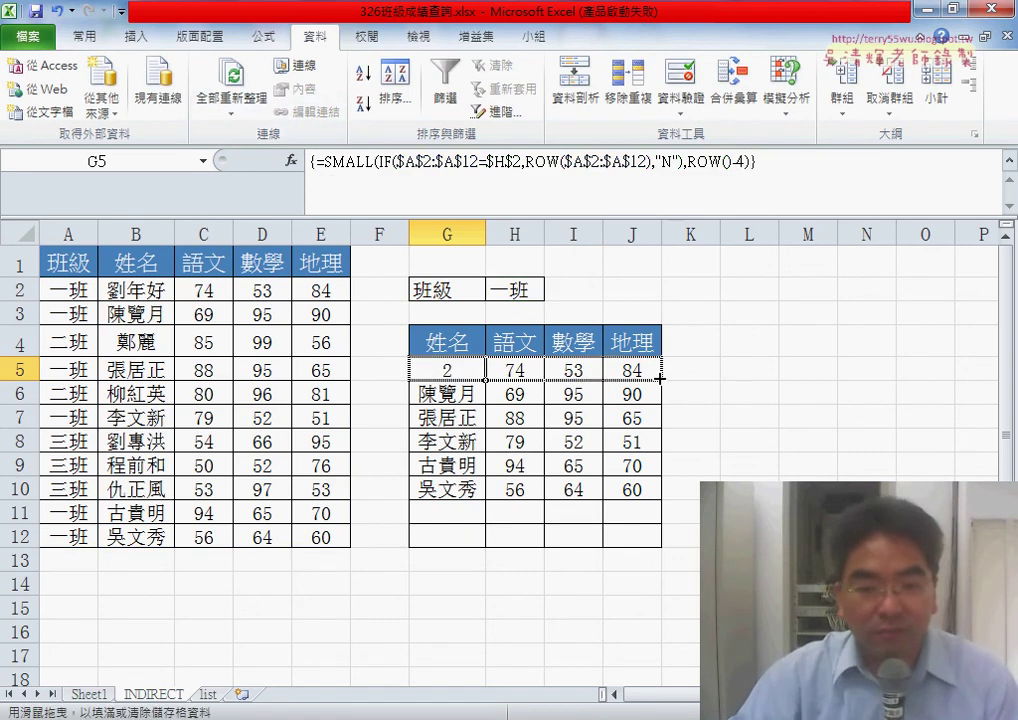
{"action": "left_click_drag", "start_coordinate": [659, 377], "coordinate": [661, 546]}
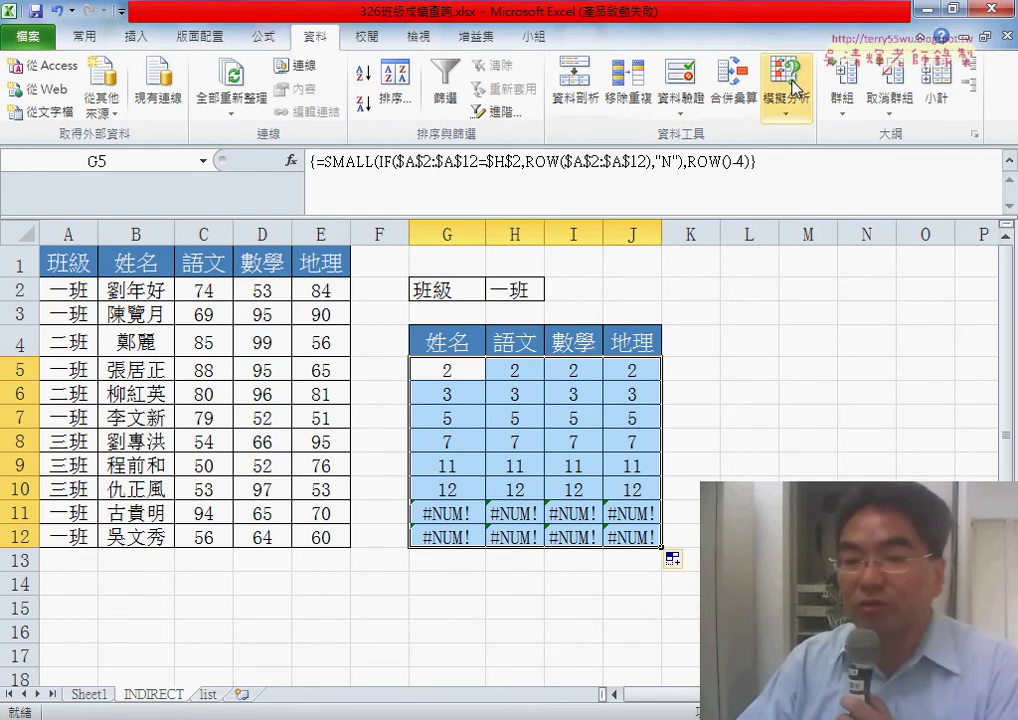
Start an INDIRECT formula in L5 from the 檢視與參照 function category.
{"action": "left_click", "coordinate": [746, 371]}
{"action": "left_click", "coordinate": [290, 162]}
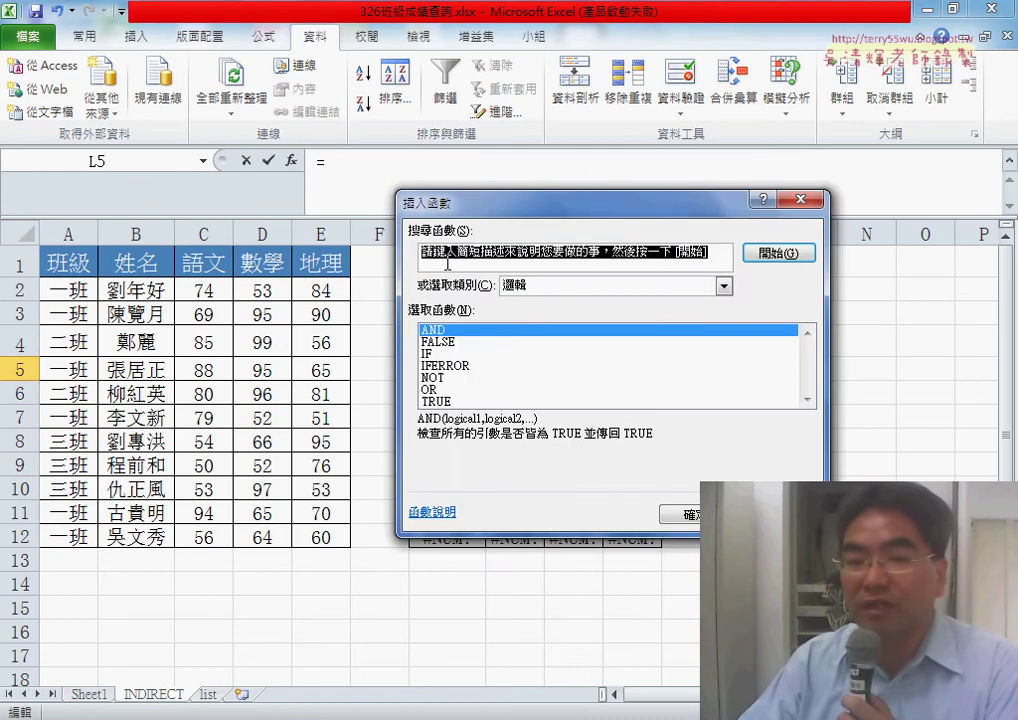
{"action": "left_click", "coordinate": [724, 286]}
{"action": "left_click", "coordinate": [693, 381]}
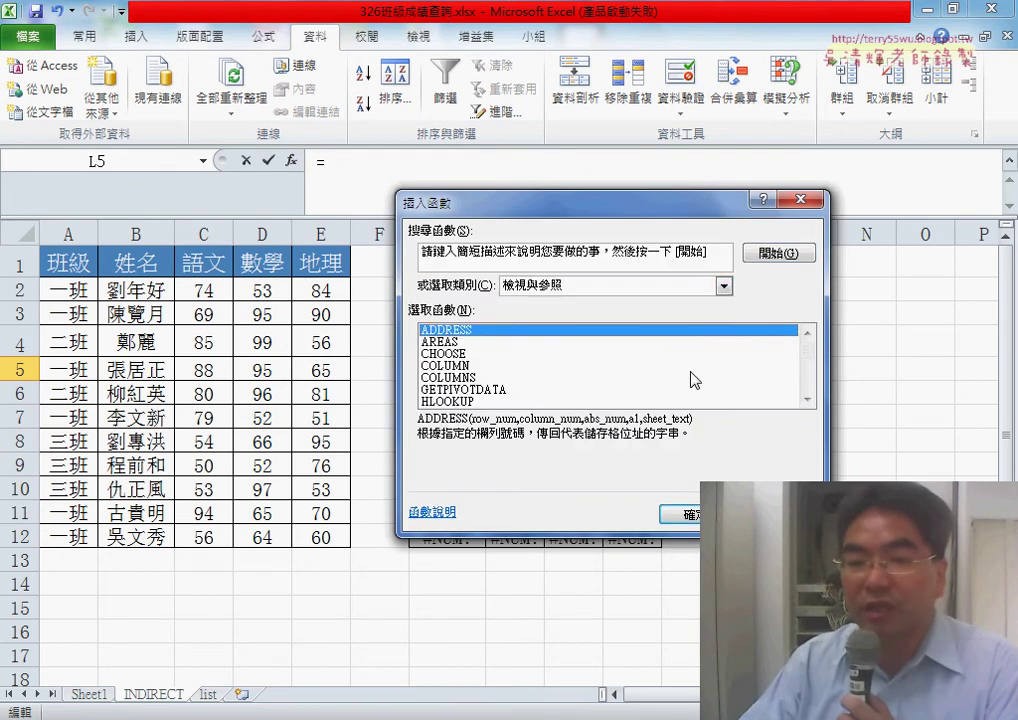
{"action": "left_click_drag", "start_coordinate": [806, 351], "coordinate": [807, 370]}
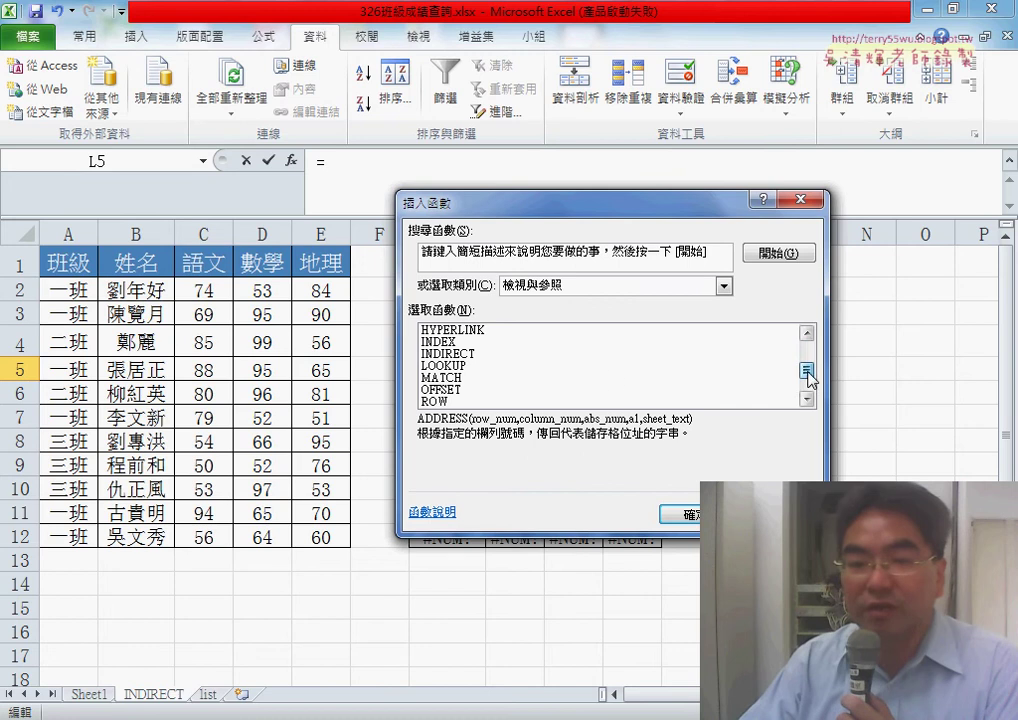
{"action": "left_click", "coordinate": [514, 354]}
{"action": "double_click", "coordinate": [481, 353]}
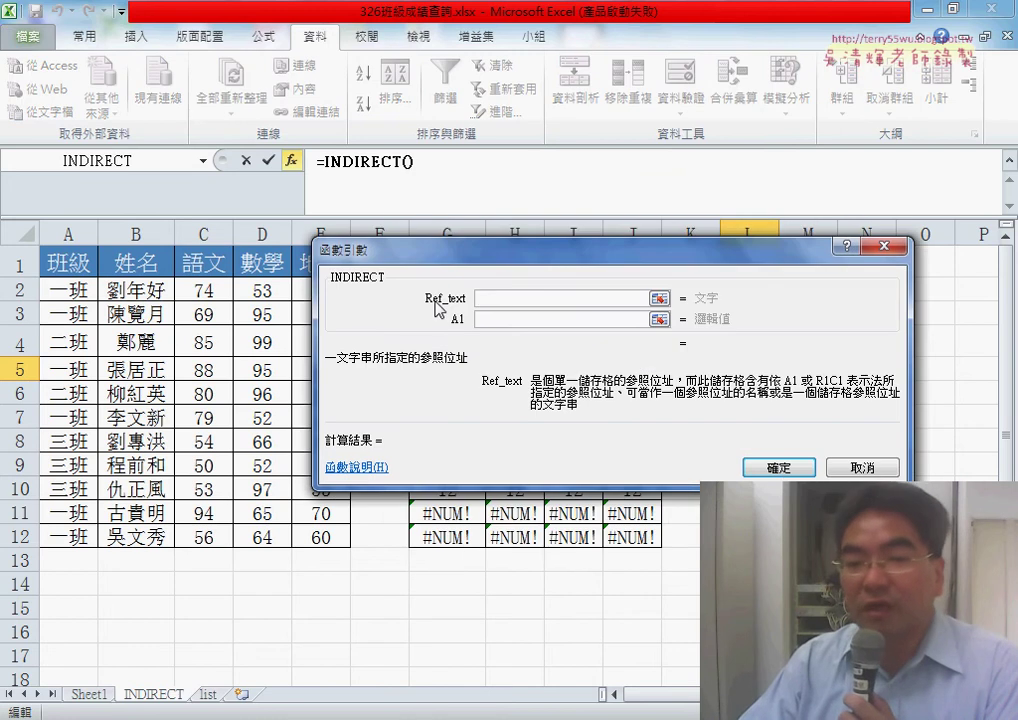
{"action": "left_click", "coordinate": [467, 320]}
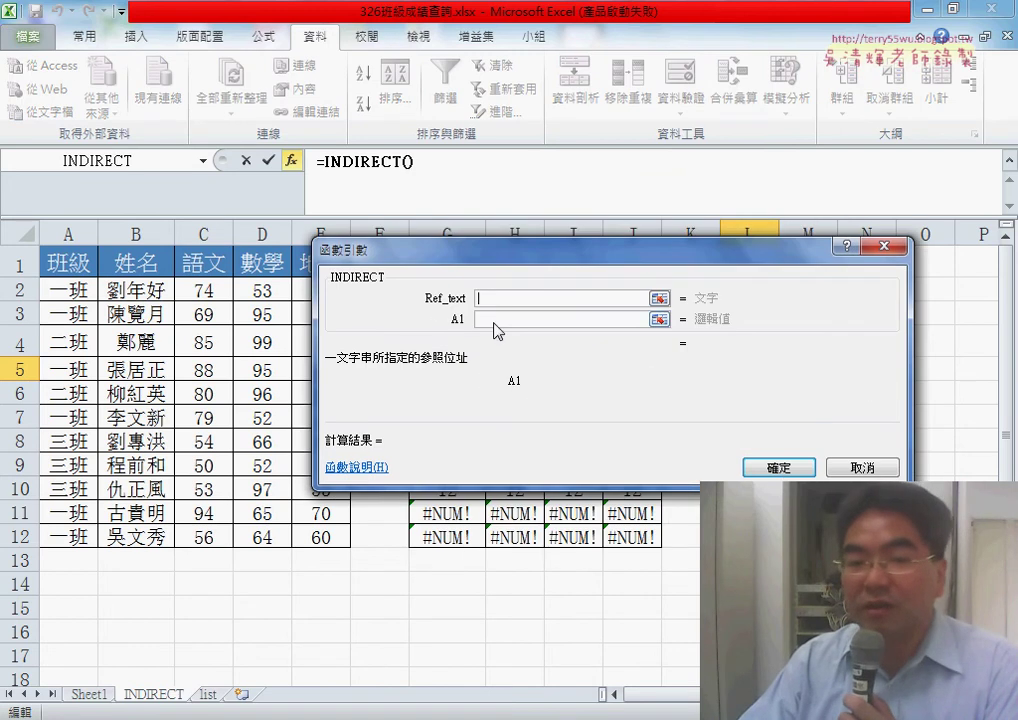
{"action": "left_click", "coordinate": [489, 298]}
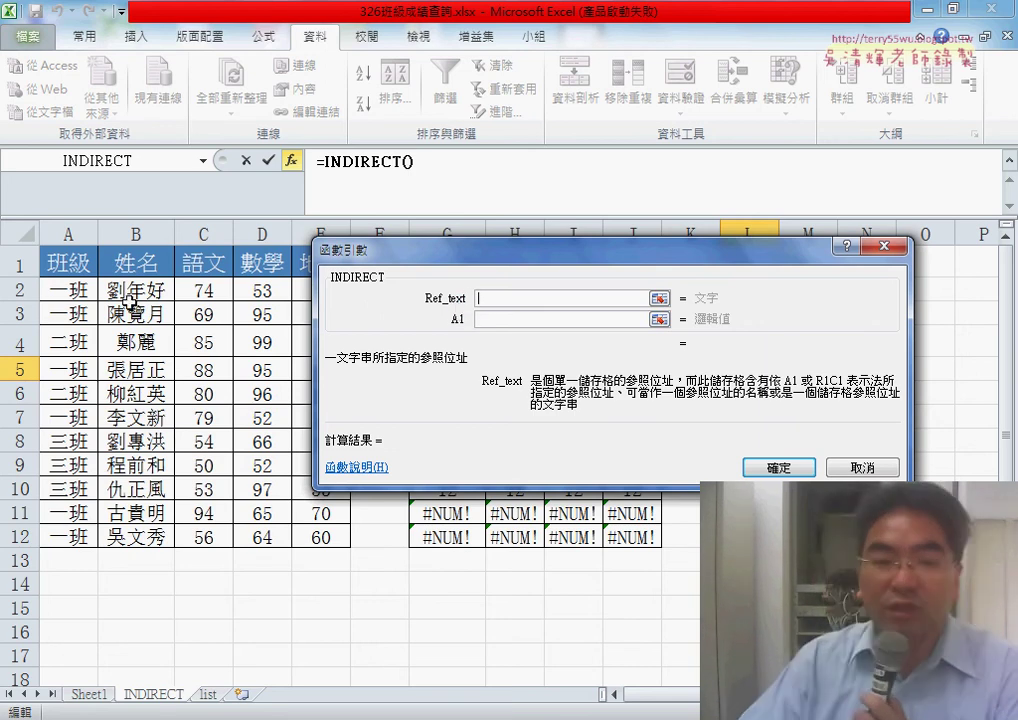
Move the argument box aside and annotate the B2 name with a quoted "B2" note.
{"action": "left_click_drag", "start_coordinate": [417, 258], "coordinate": [462, 368]}
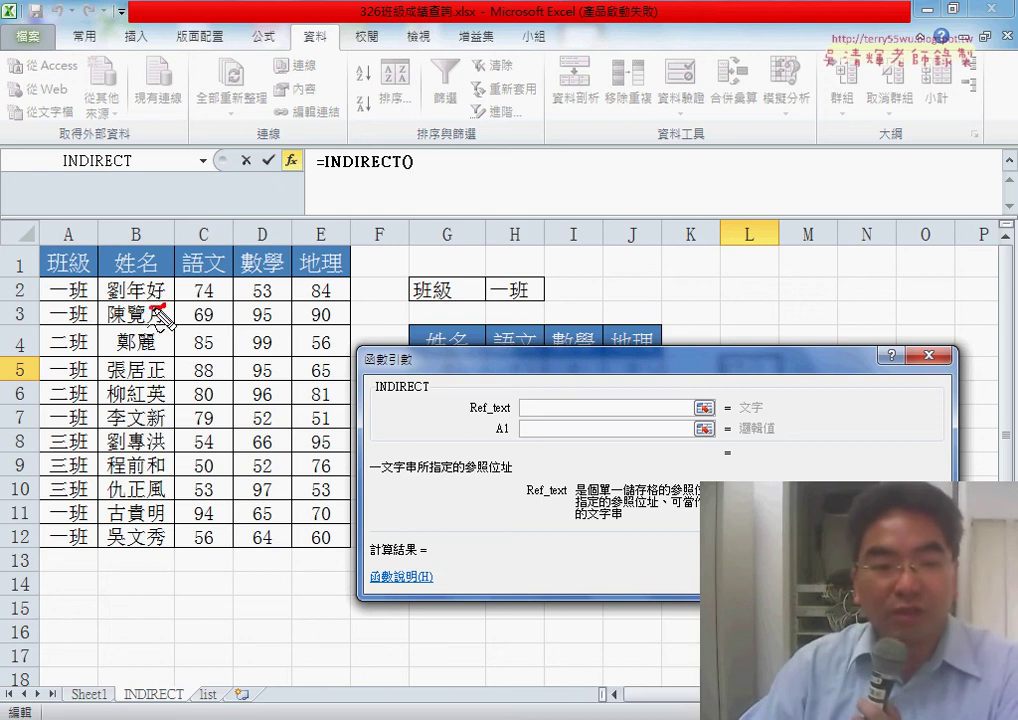
{"action": "left_click_drag", "start_coordinate": [112, 279], "coordinate": [150, 284]}
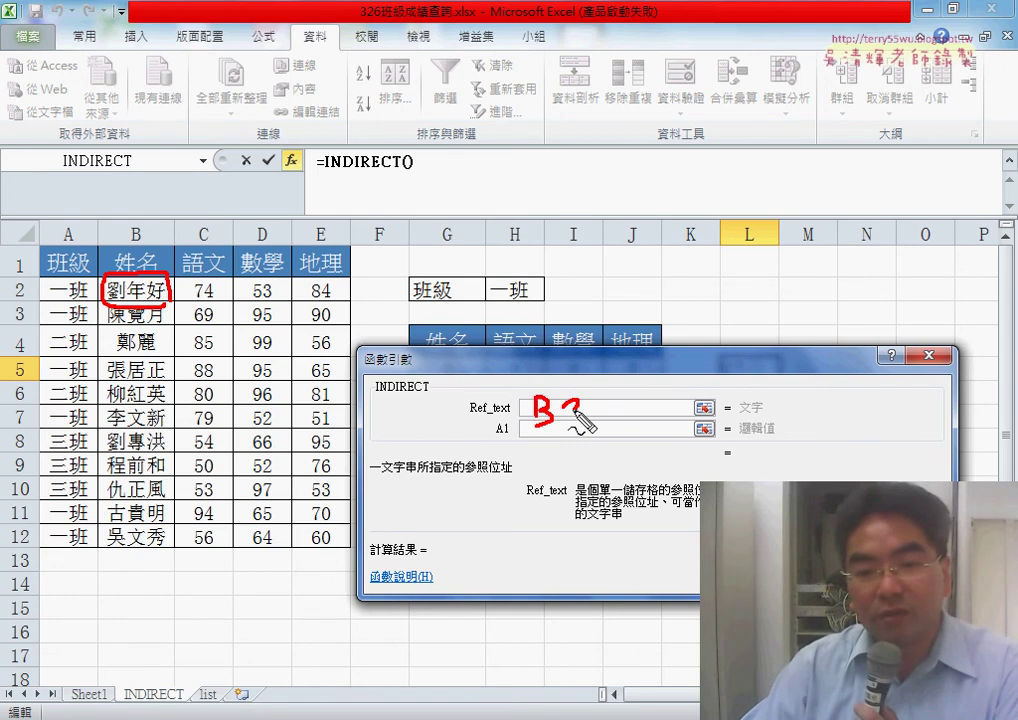
{"action": "left_click_drag", "start_coordinate": [522, 376], "coordinate": [521, 391]}
{"action": "left_click_drag", "start_coordinate": [533, 373], "coordinate": [503, 450]}
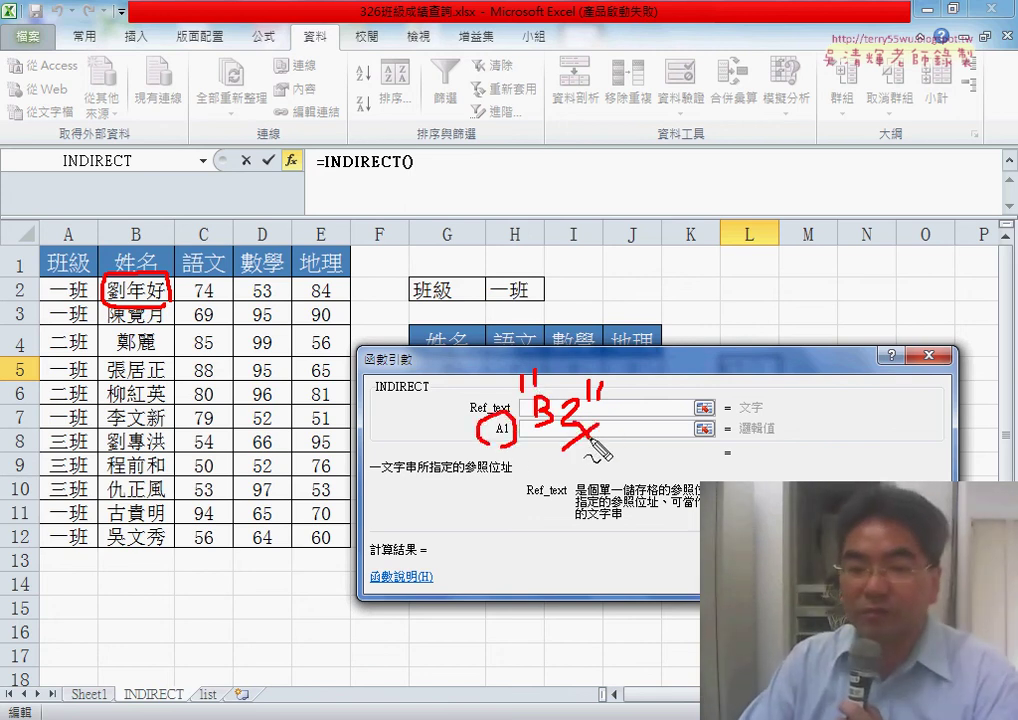
{"action": "left_click_drag", "start_coordinate": [540, 440], "coordinate": [578, 437]}
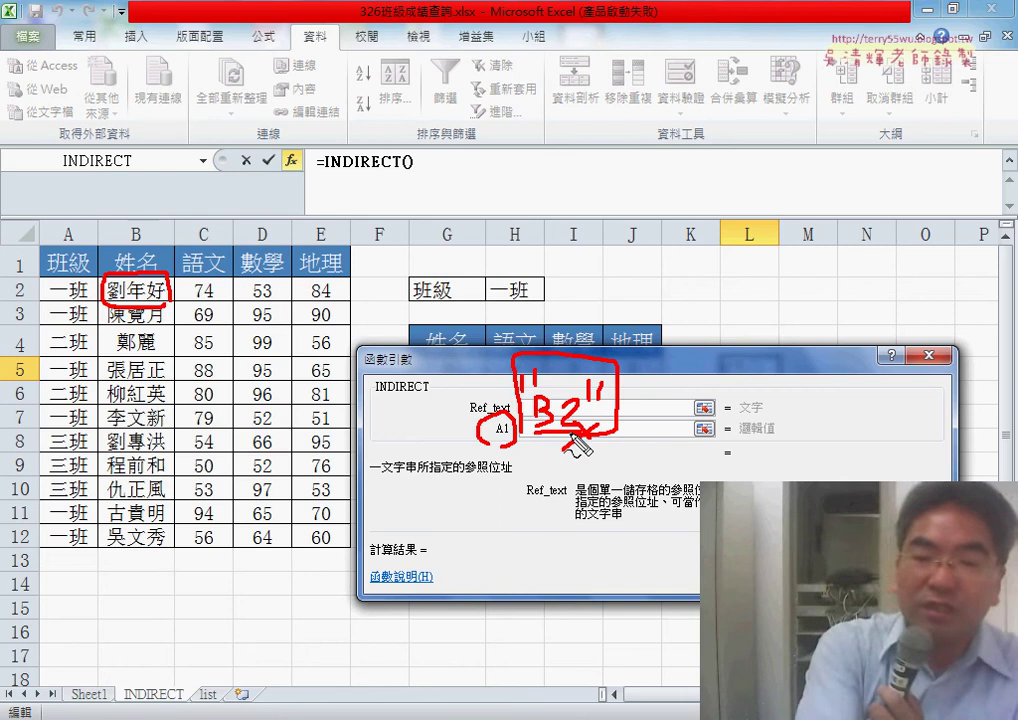
{"action": "key", "text": "Escape"}
{"action": "key", "text": "Escape"}
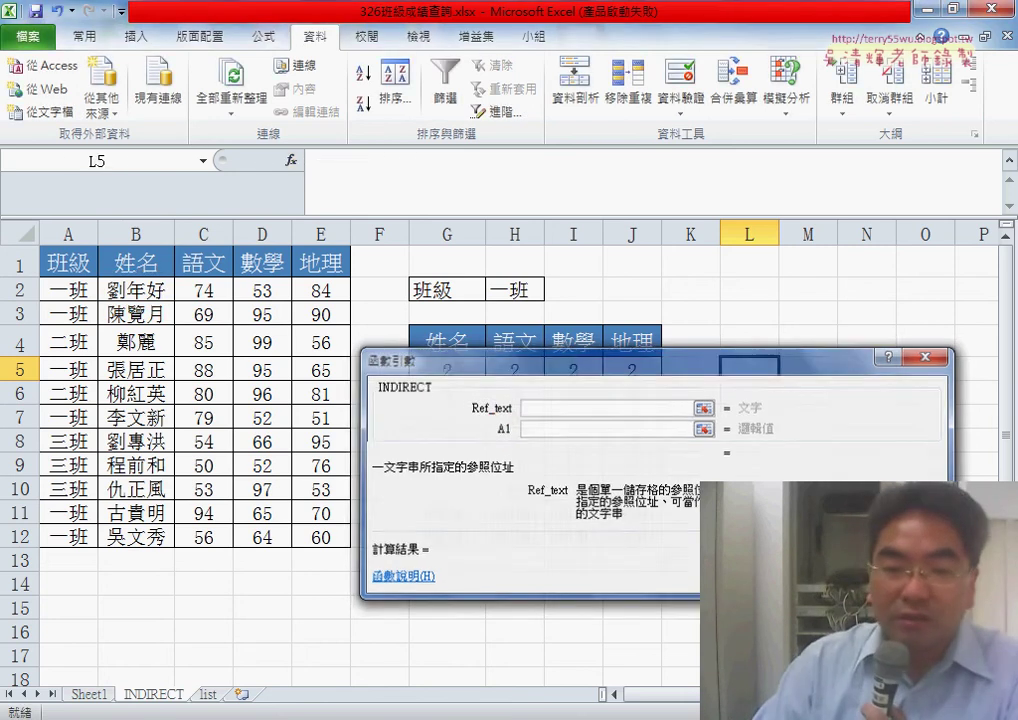
Cancel the INDIRECT formula and label the G5:J5 results as columns B, C, D, E.
{"action": "left_click", "coordinate": [462, 373]}
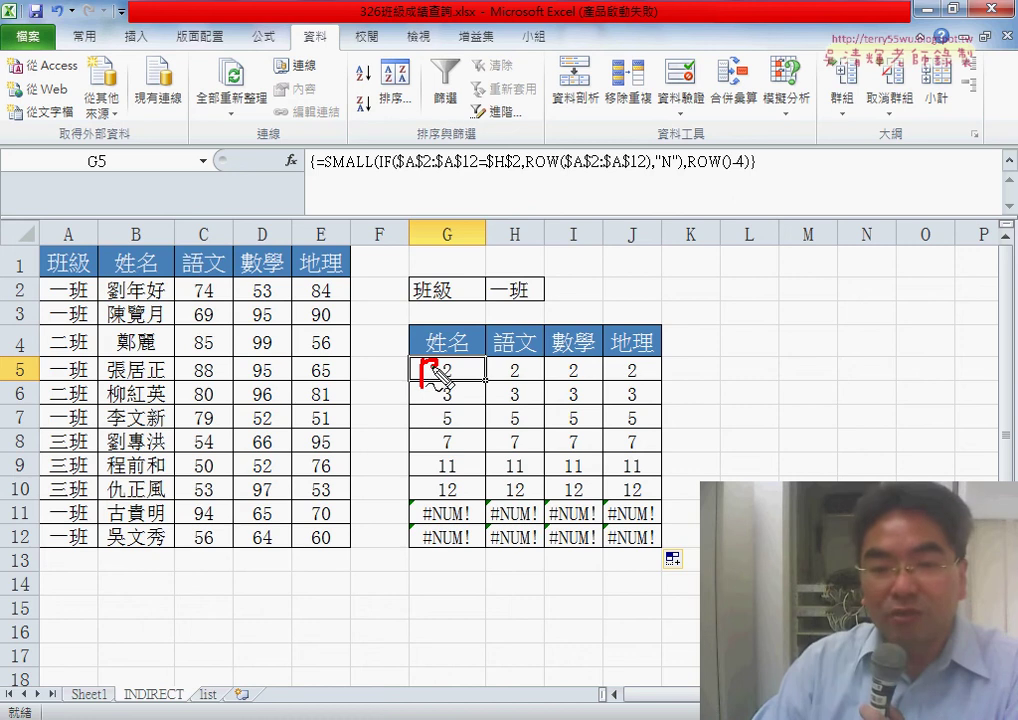
{"action": "left_click_drag", "start_coordinate": [458, 346], "coordinate": [463, 362]}
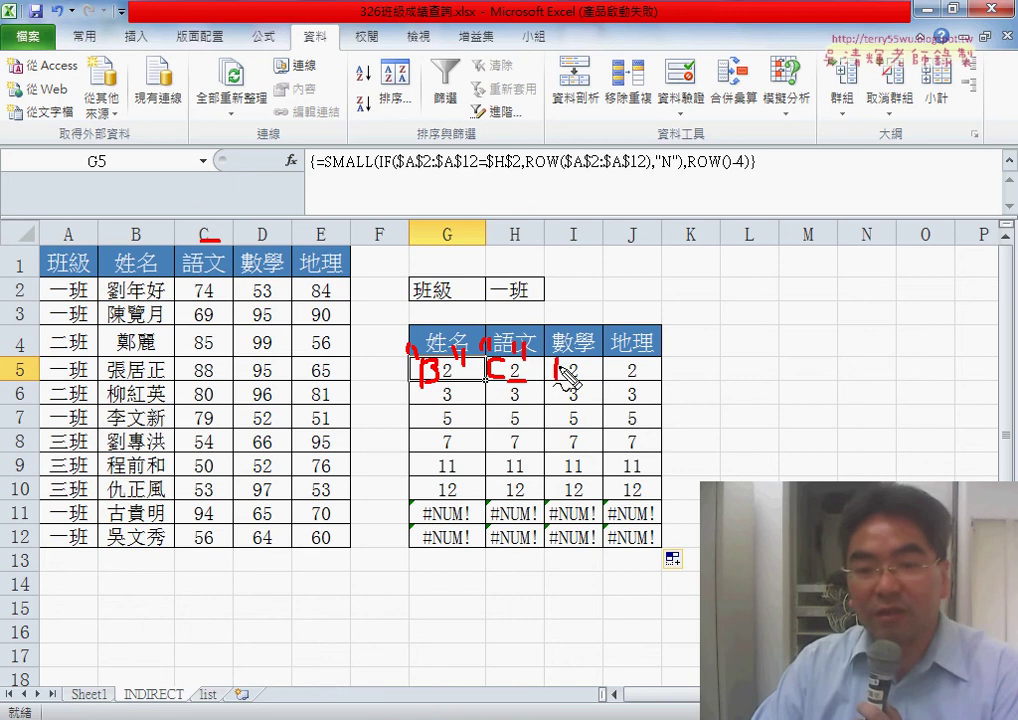
{"action": "left_click_drag", "start_coordinate": [559, 360], "coordinate": [614, 386]}
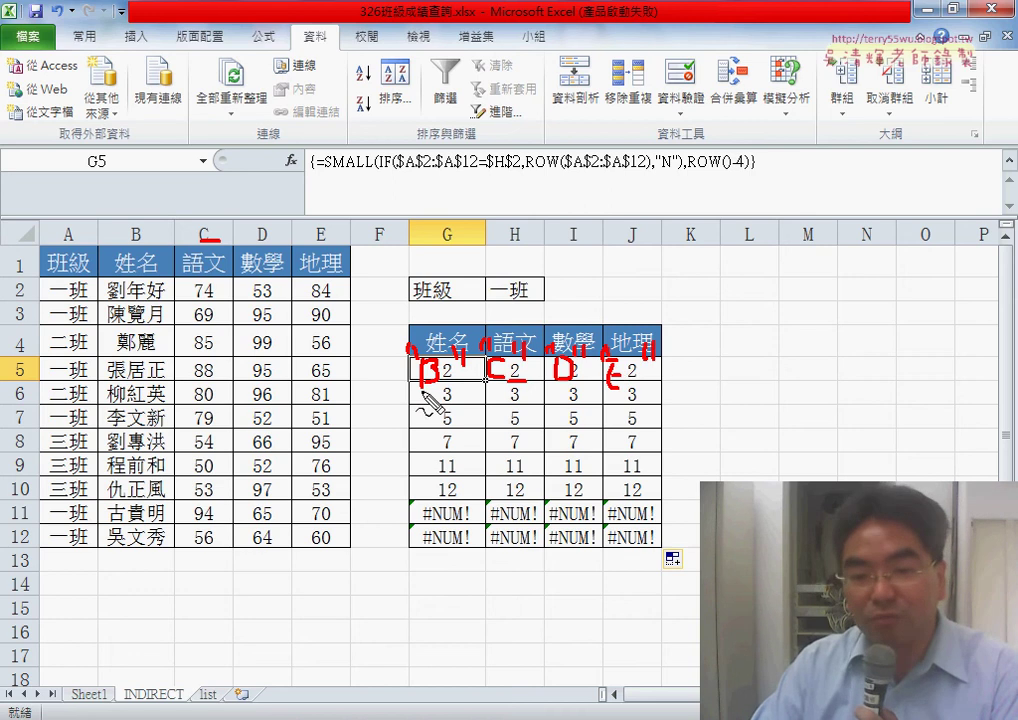
{"action": "left_click_drag", "start_coordinate": [507, 381], "coordinate": [525, 380]}
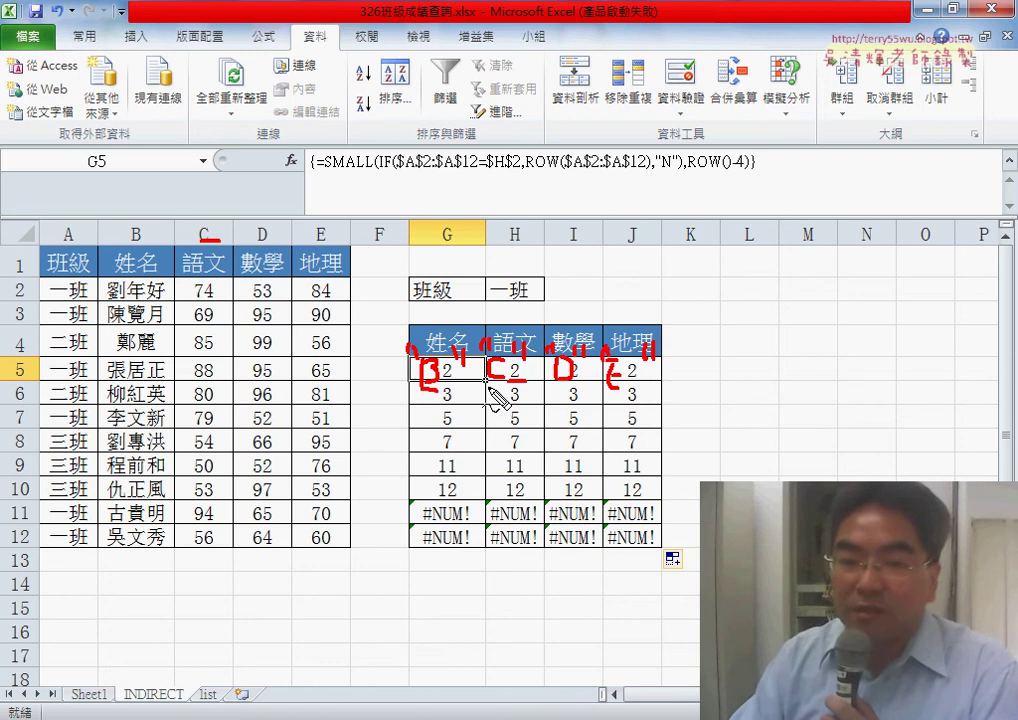
{"action": "left_click_drag", "start_coordinate": [598, 391], "coordinate": [617, 390]}
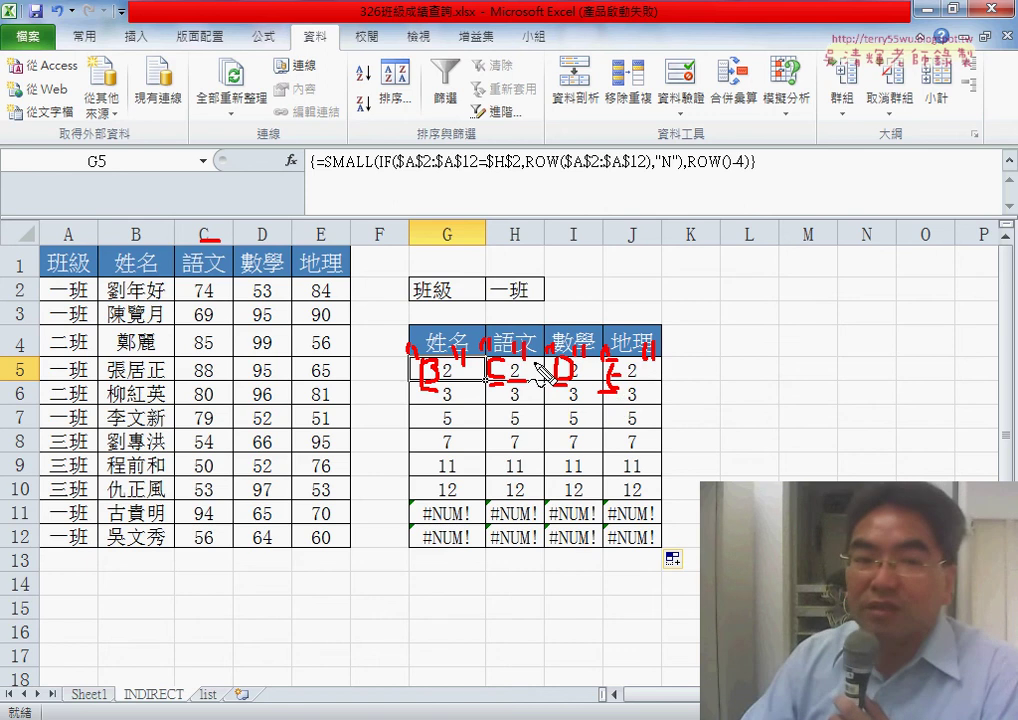
Circle the column headers B–E and mark a 2 above column B.
{"action": "left_click_drag", "start_coordinate": [127, 221], "coordinate": [156, 240]}
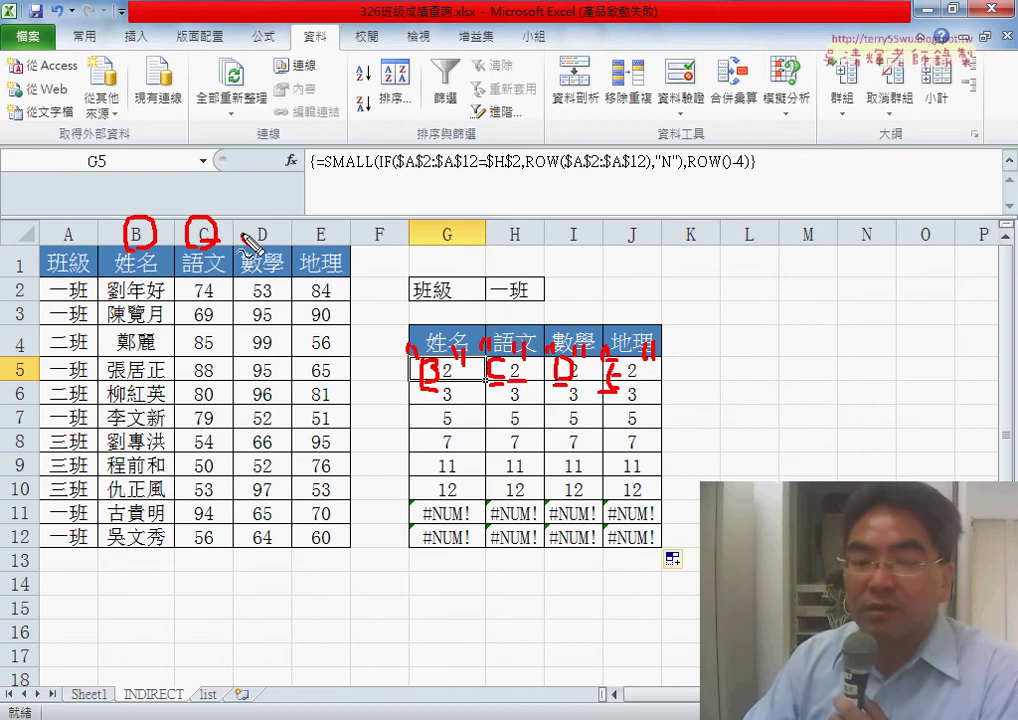
{"action": "left_click_drag", "start_coordinate": [314, 209], "coordinate": [322, 213]}
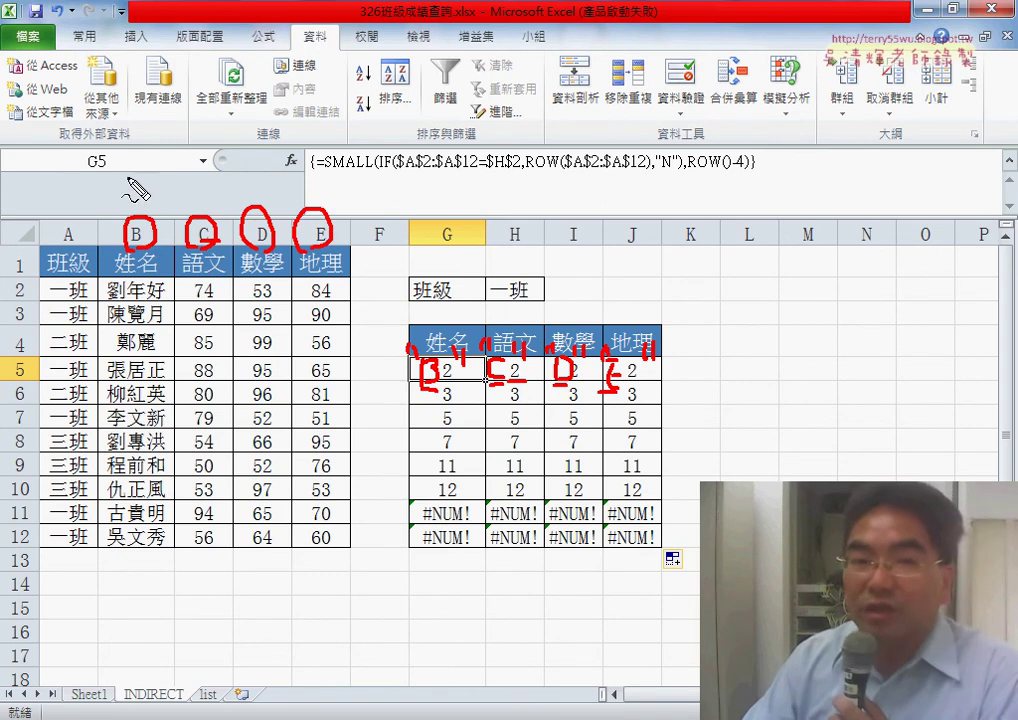
{"action": "left_click_drag", "start_coordinate": [130, 178], "coordinate": [152, 195]}
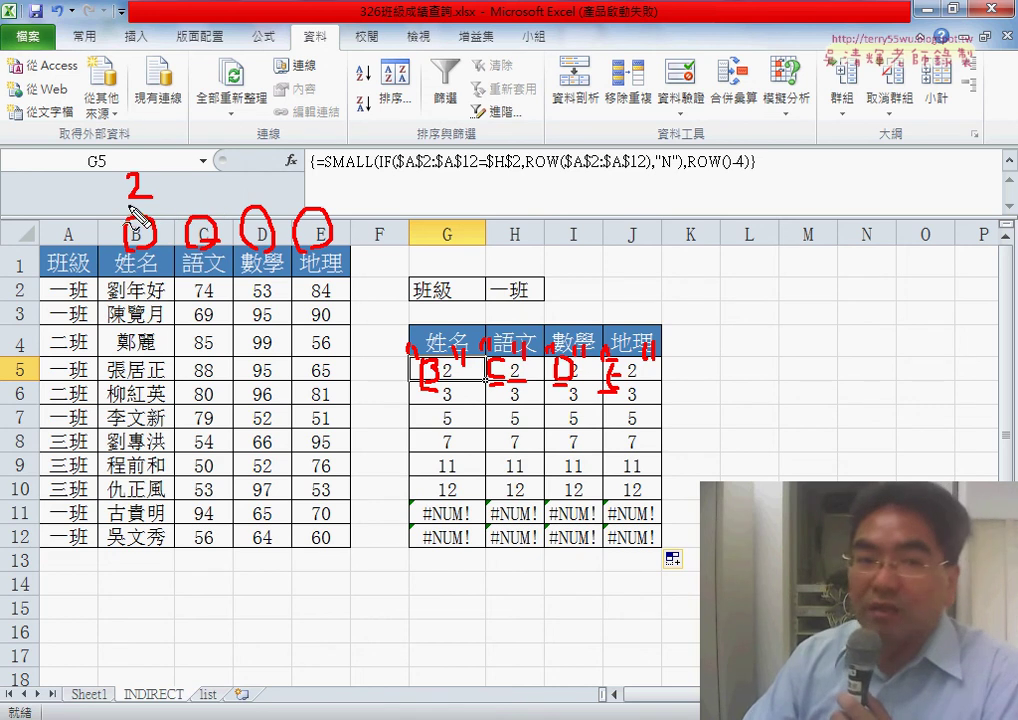
{"action": "left_click_drag", "start_coordinate": [120, 211], "coordinate": [150, 209]}
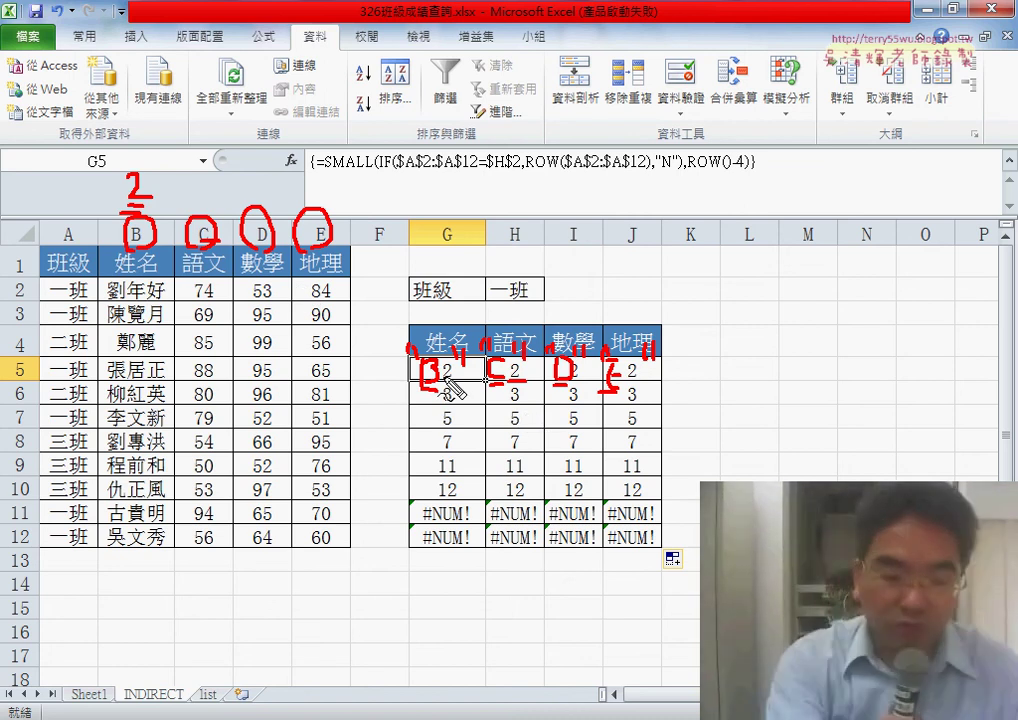
Clear the SMALL formulas from G5:J12.
{"action": "key", "text": "Escape"}
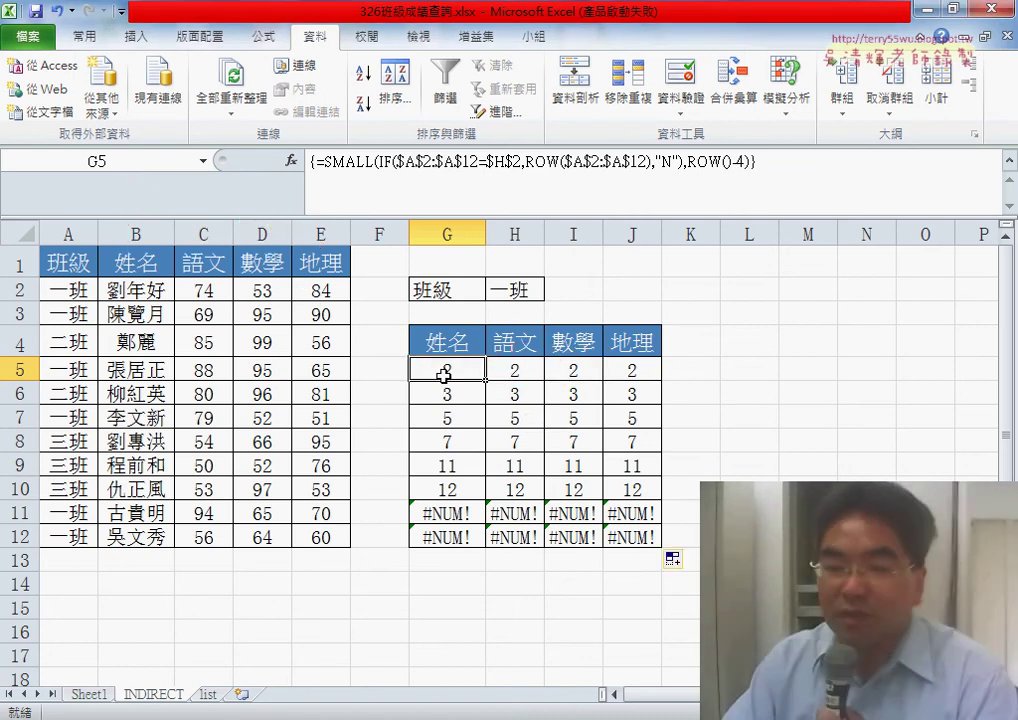
{"action": "left_click_drag", "start_coordinate": [453, 373], "coordinate": [645, 540]}
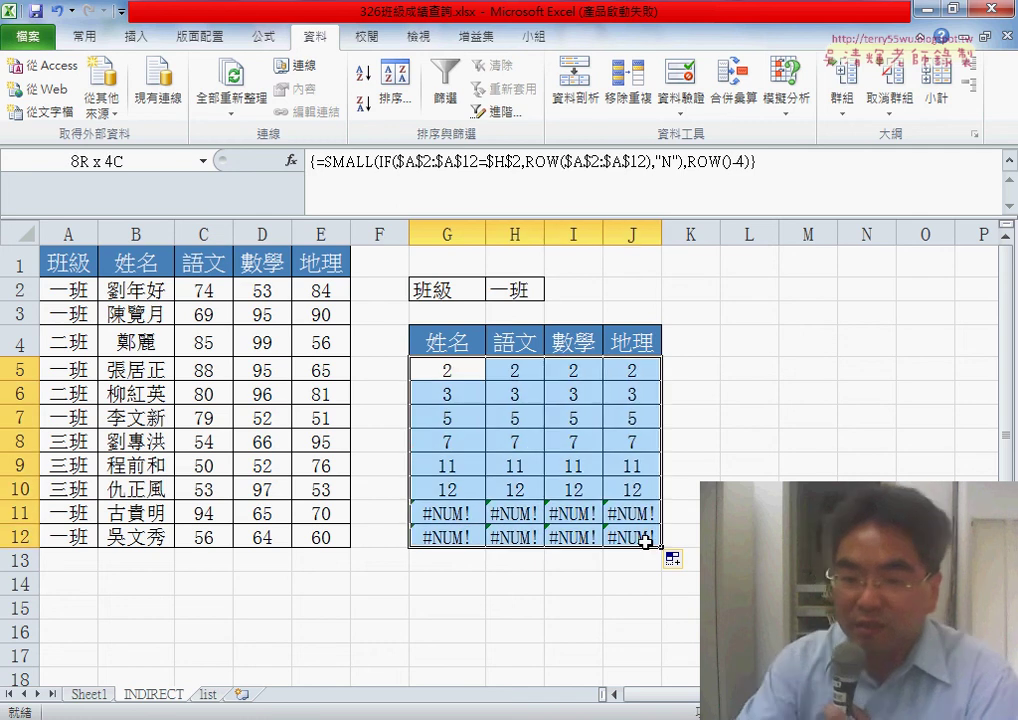
{"action": "key", "text": "Delete"}
{"action": "left_click", "coordinate": [448, 375]}
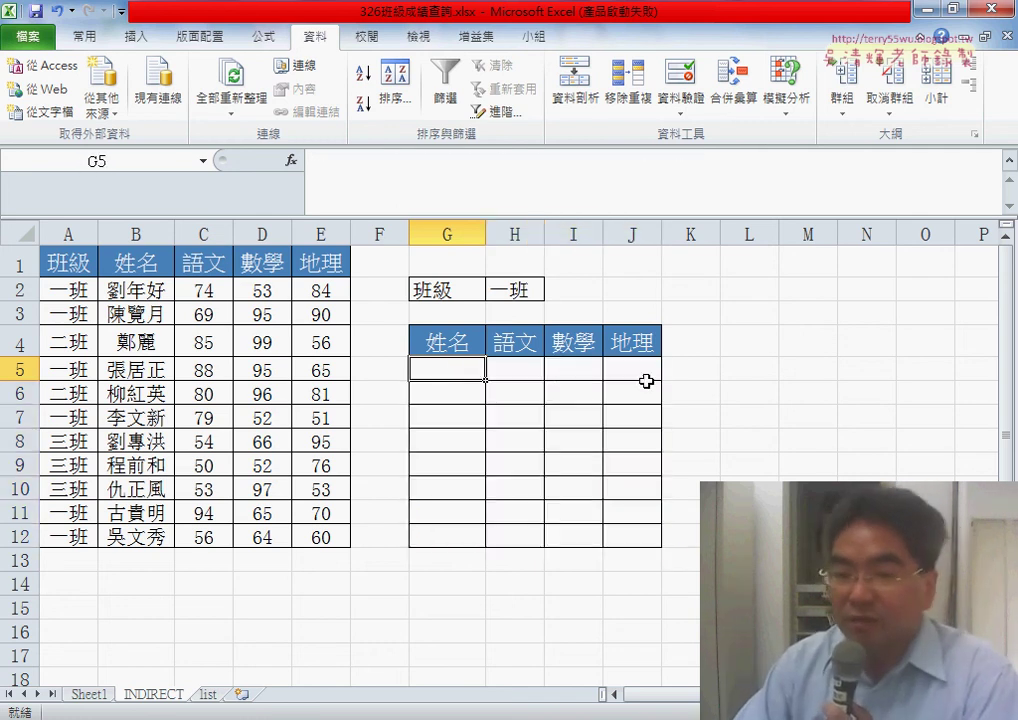
Enter =COLUMN() in G5 and fill it across G5:J12, returning 7–10.
{"action": "left_click", "coordinate": [300, 168]}
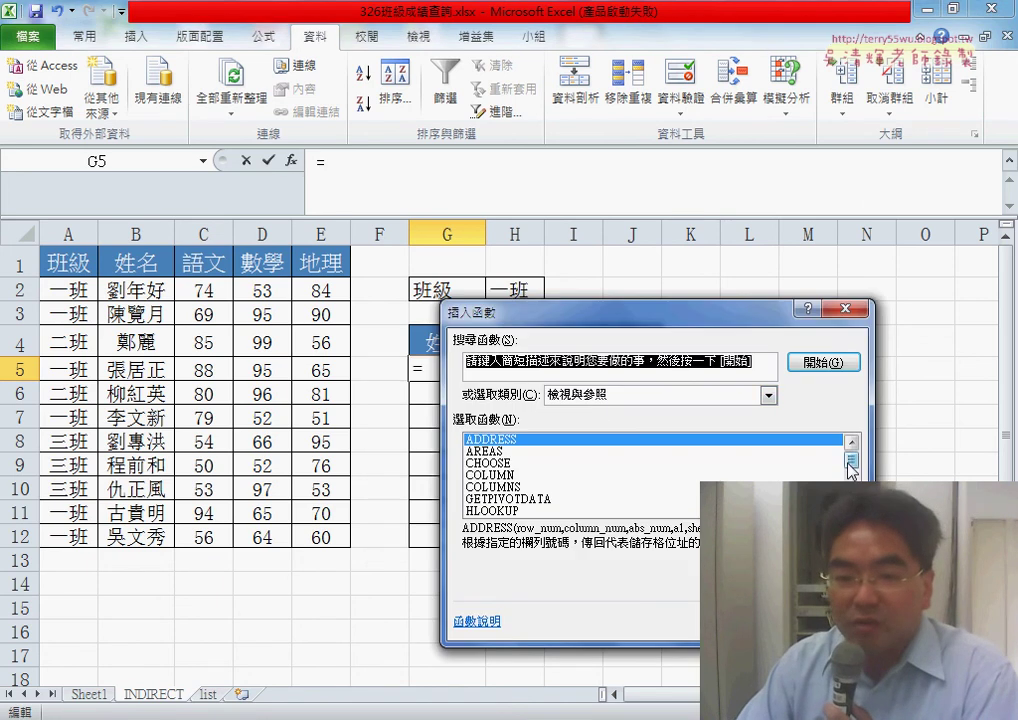
{"action": "left_click_drag", "start_coordinate": [851, 462], "coordinate": [851, 505]}
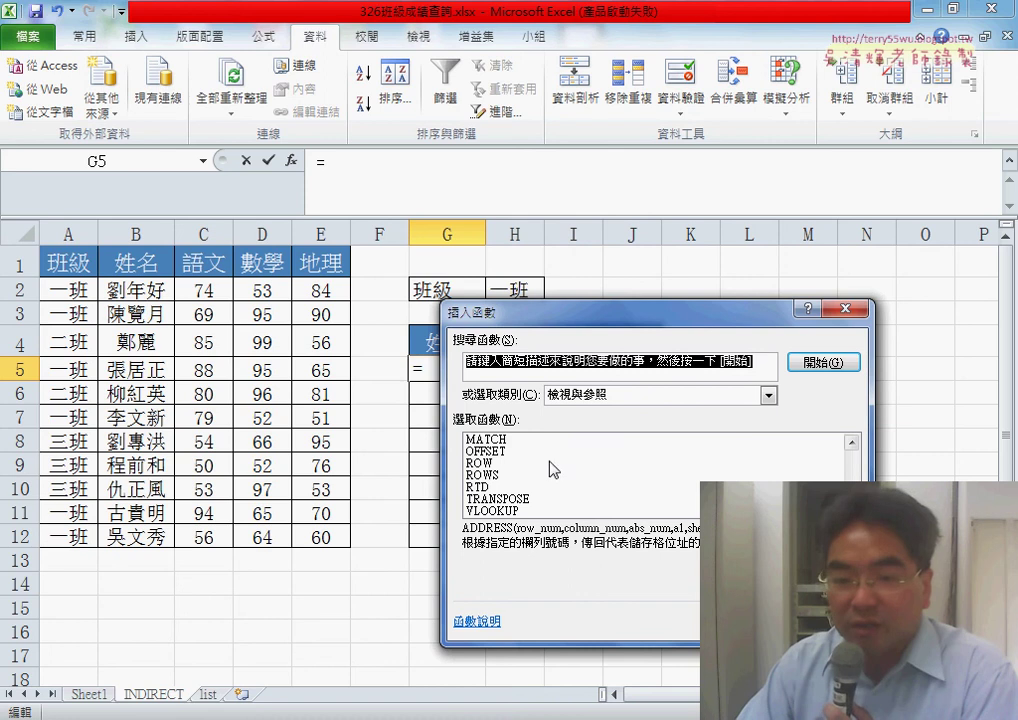
{"action": "left_click_drag", "start_coordinate": [851, 505], "coordinate": [856, 458]}
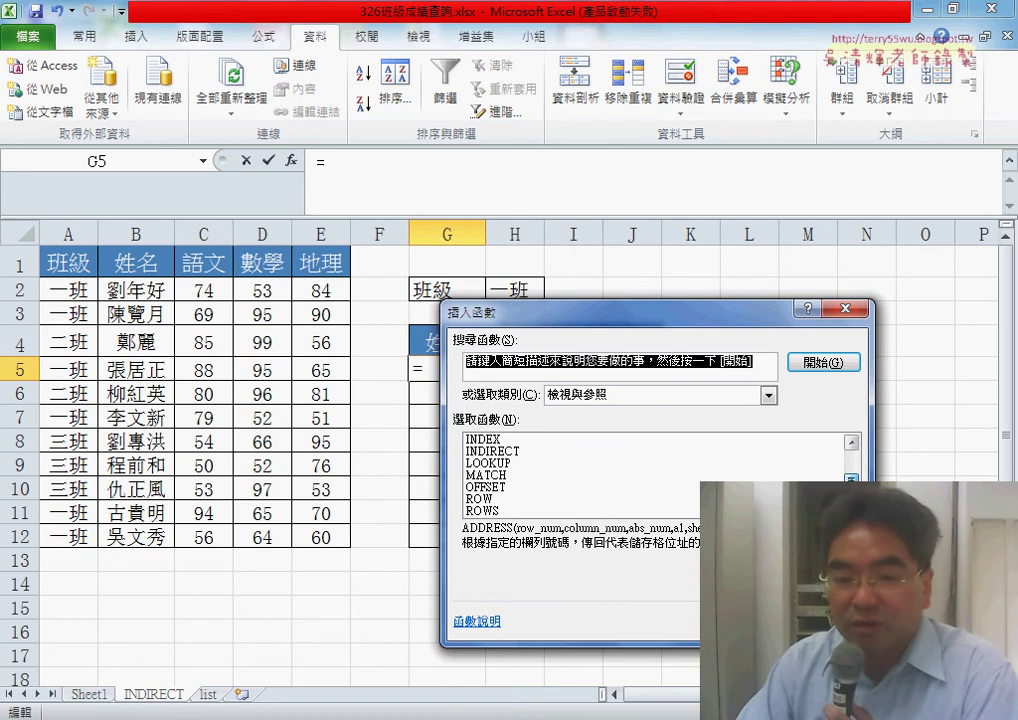
{"action": "double_click", "coordinate": [530, 476]}
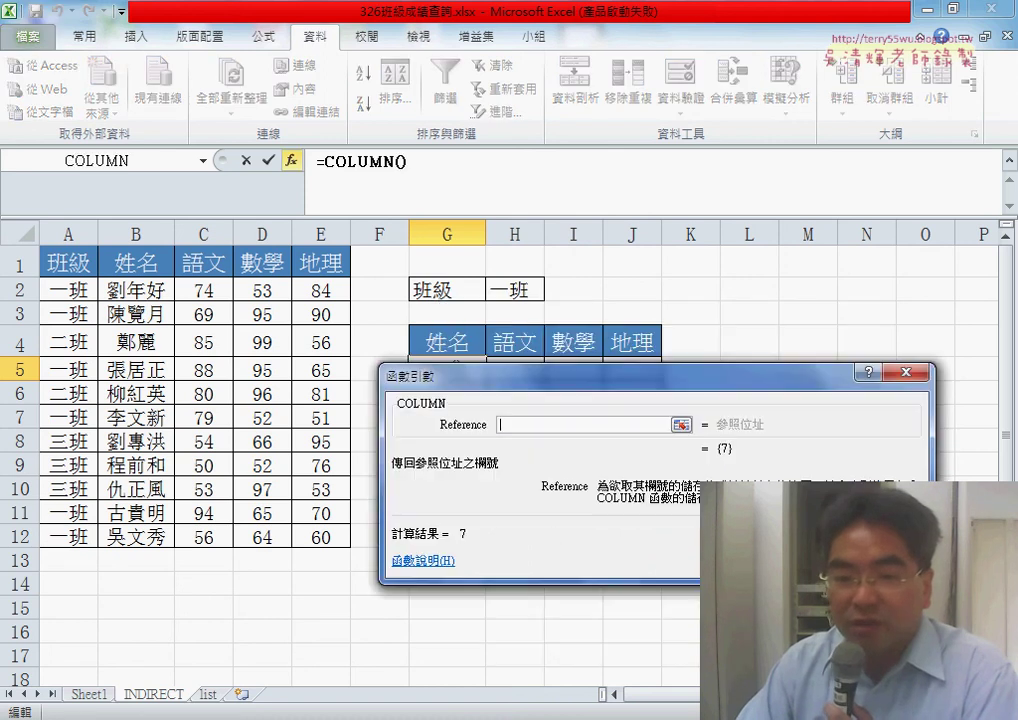
{"action": "key", "text": "Return"}
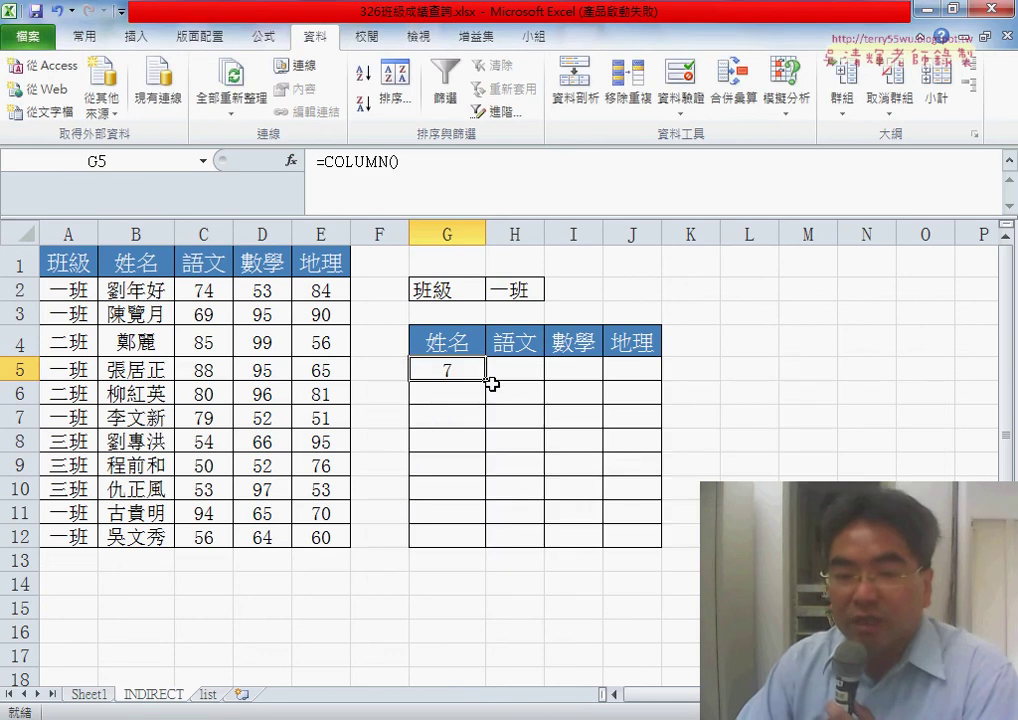
{"action": "left_click", "coordinate": [491, 383]}
{"action": "left_click", "coordinate": [454, 368]}
{"action": "mouse_move", "coordinate": [486, 380]}
{"action": "left_mouse_down"}
{"action": "mouse_move", "coordinate": [660, 381]}
{"action": "mouse_move", "coordinate": [663, 547]}
{"action": "left_mouse_up"}
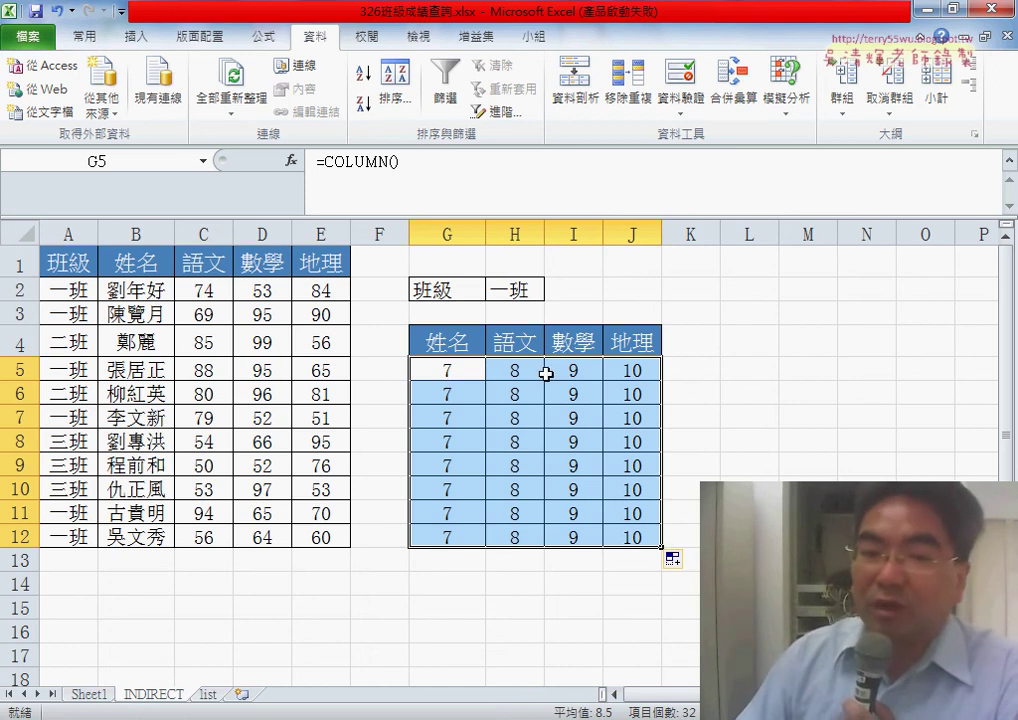
{"action": "left_click", "coordinate": [450, 369]}
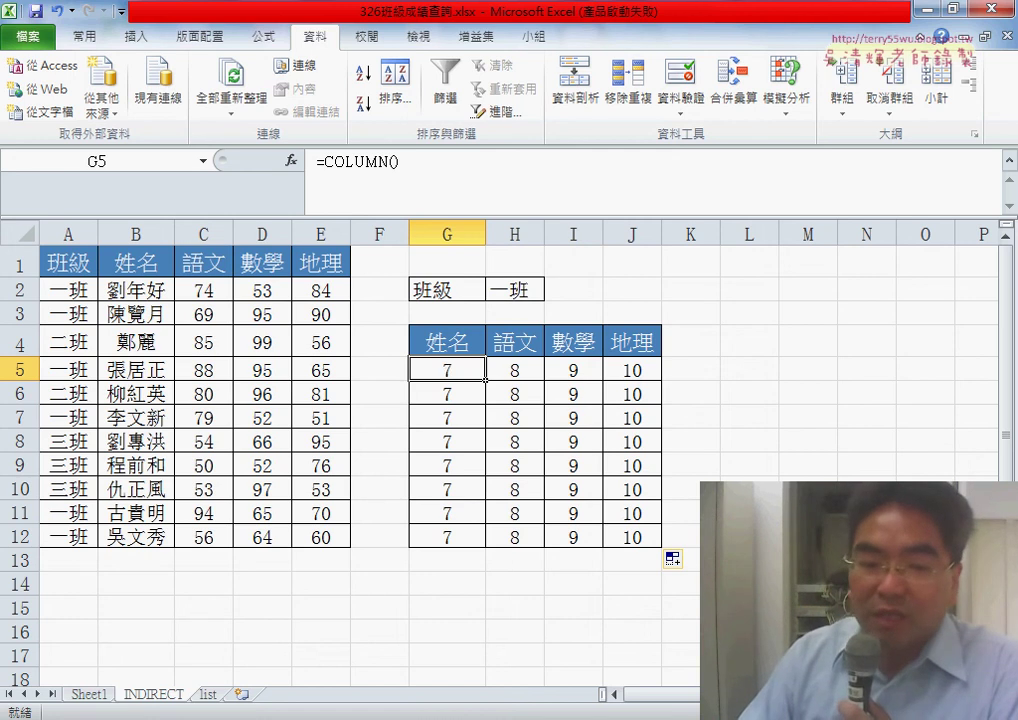
Find the INDIRECT(CHAR(COLUMN()+59)&SMALL…) formula in the Google Docs notes.
{"action": "left_click", "coordinate": [277, 660]}
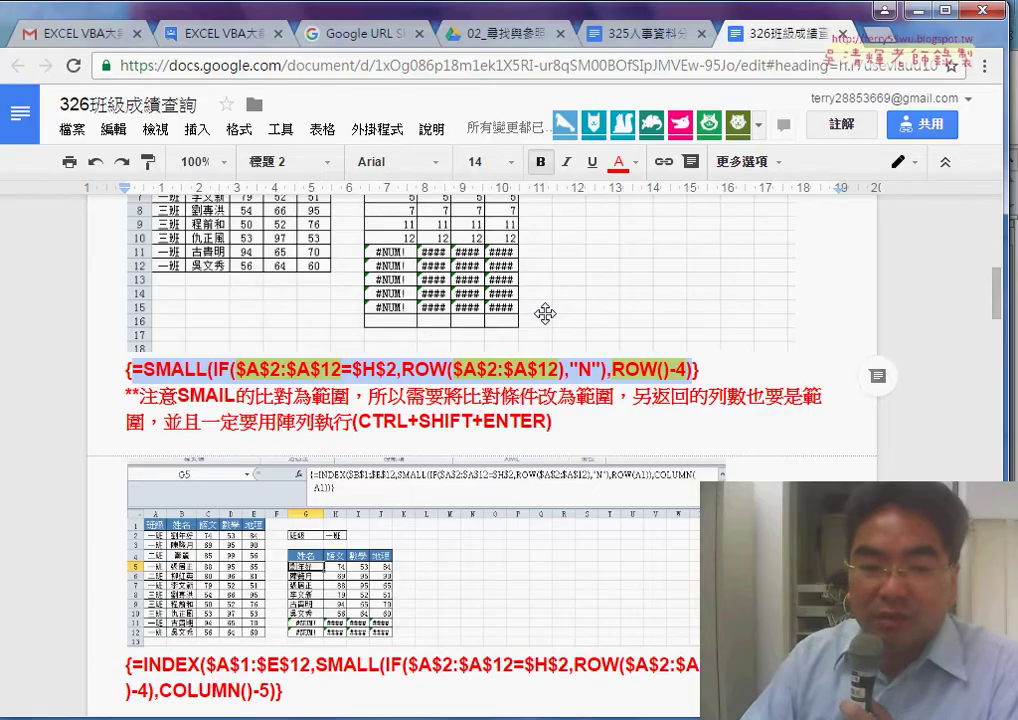
{"action": "scroll", "coordinate": [545, 314], "scroll_direction": "down", "scroll_amount": 3}
{"action": "scroll", "coordinate": [545, 314], "scroll_direction": "down", "scroll_amount": 1}
{"action": "scroll", "coordinate": [545, 314], "scroll_direction": "down", "scroll_amount": 3}
{"action": "scroll", "coordinate": [545, 314], "scroll_direction": "down", "scroll_amount": 3}
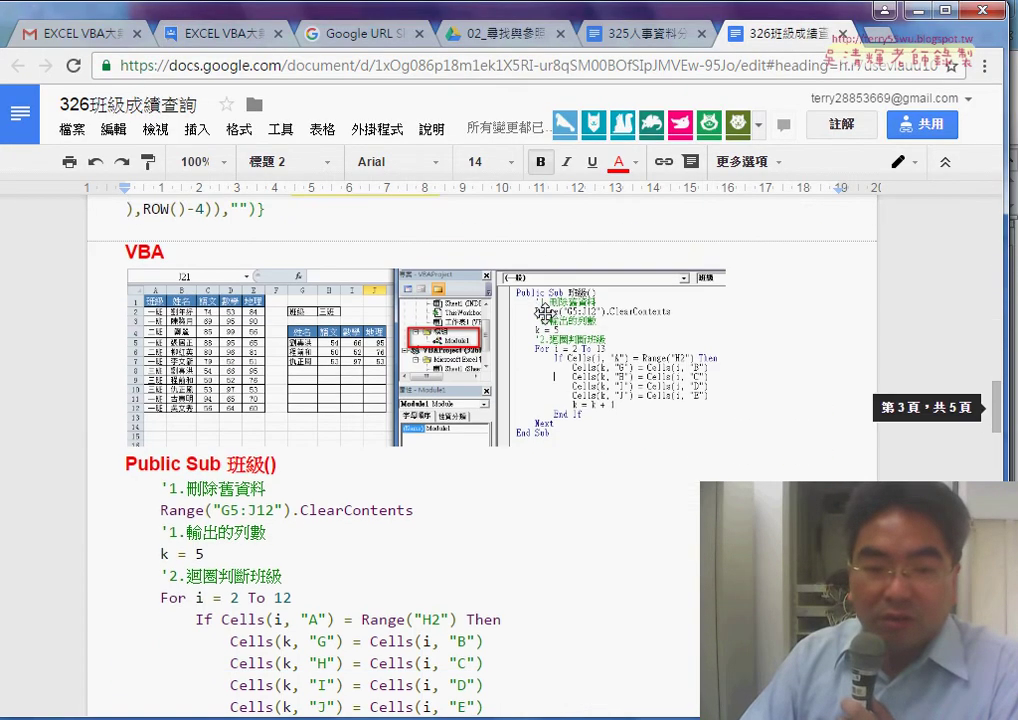
{"action": "scroll", "coordinate": [545, 311], "scroll_direction": "up", "scroll_amount": 1}
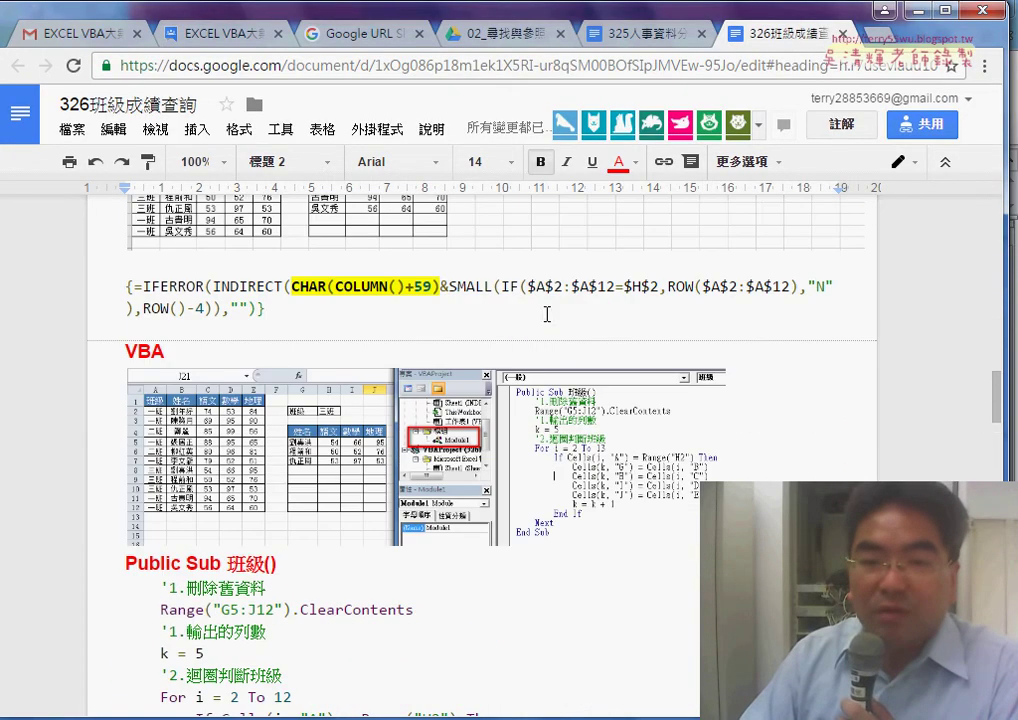
Search Google Images for ASCII and open the first ASCII table image's source page.
{"action": "key", "text": "ctrl+t"}
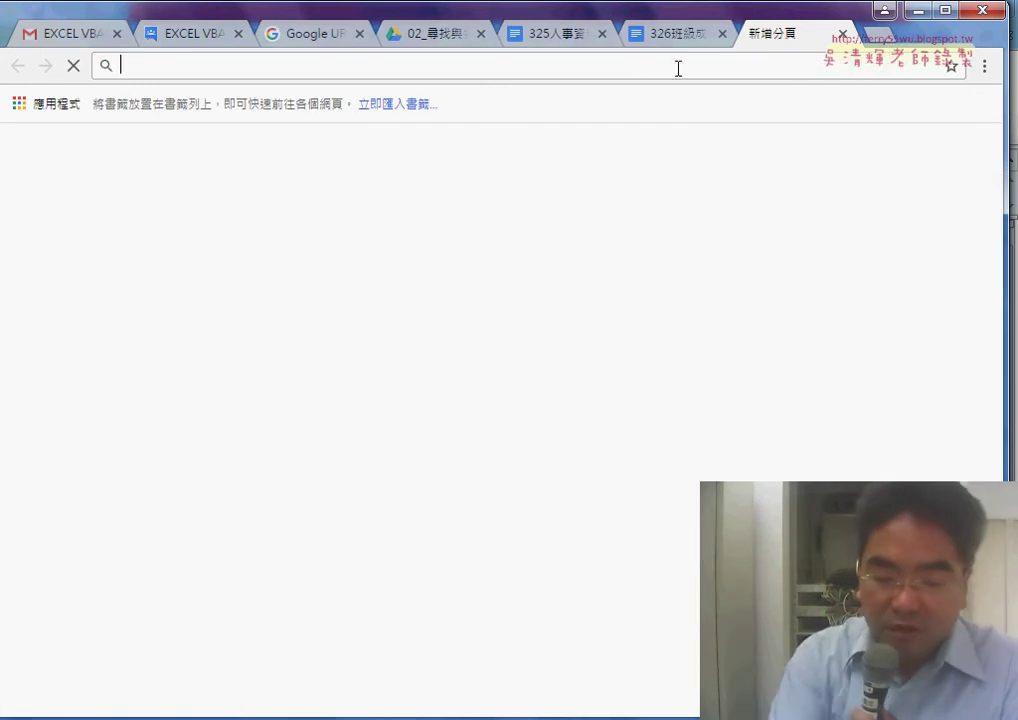
{"action": "type", "text": "A"}
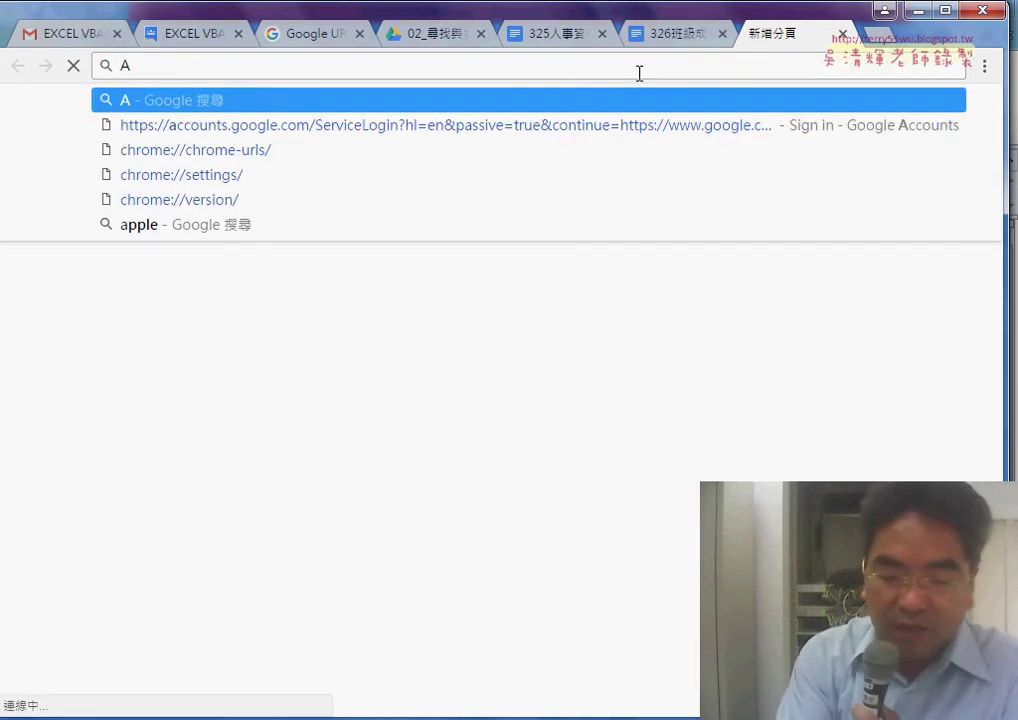
{"action": "type", "text": "SCII"}
{"action": "key", "text": "Return"}
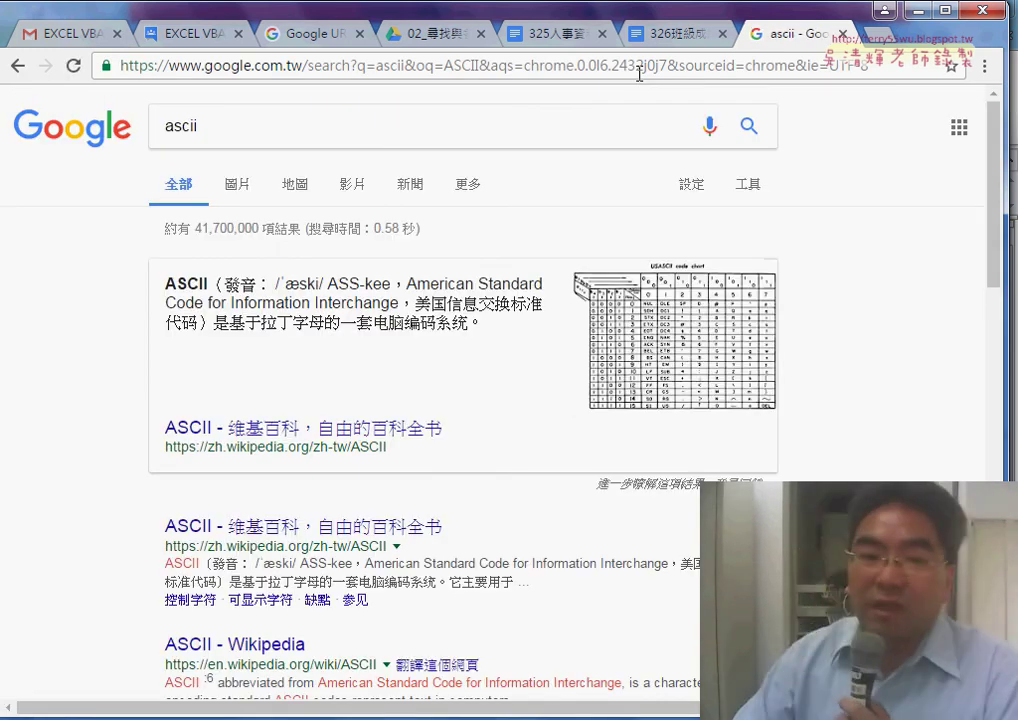
{"action": "left_click", "coordinate": [234, 188]}
{"action": "left_click", "coordinate": [229, 310]}
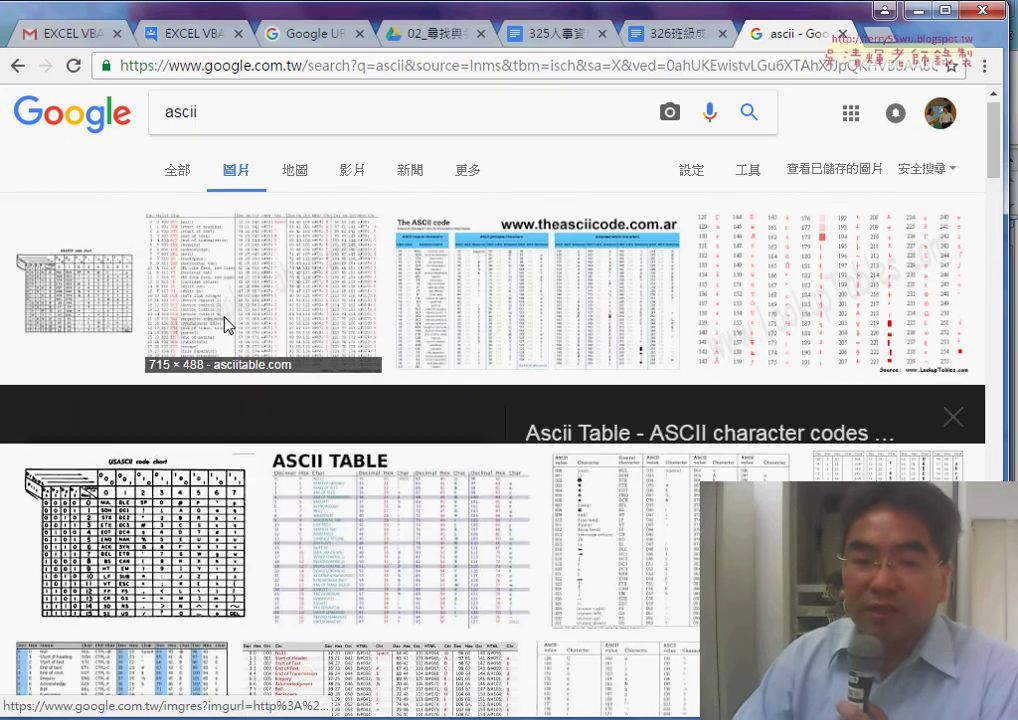
{"action": "left_click", "coordinate": [314, 430]}
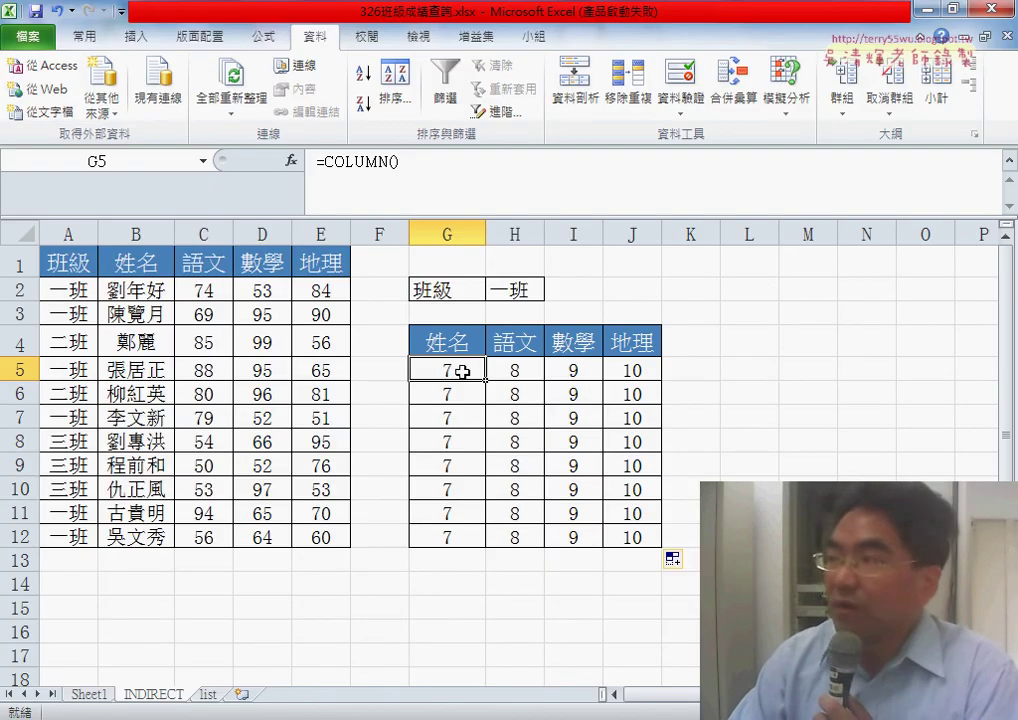
Enter =CHAR(66) in L5 from the Text function category so it shows B.
{"action": "left_click", "coordinate": [755, 371]}
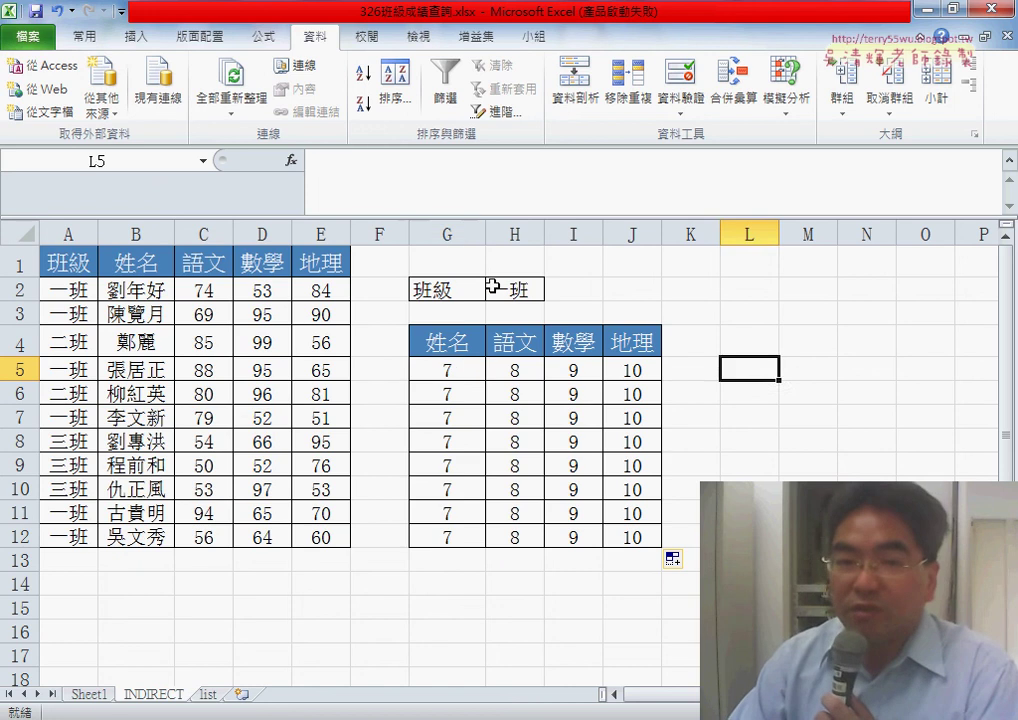
{"action": "left_click", "coordinate": [291, 160]}
{"action": "left_click", "coordinate": [768, 395]}
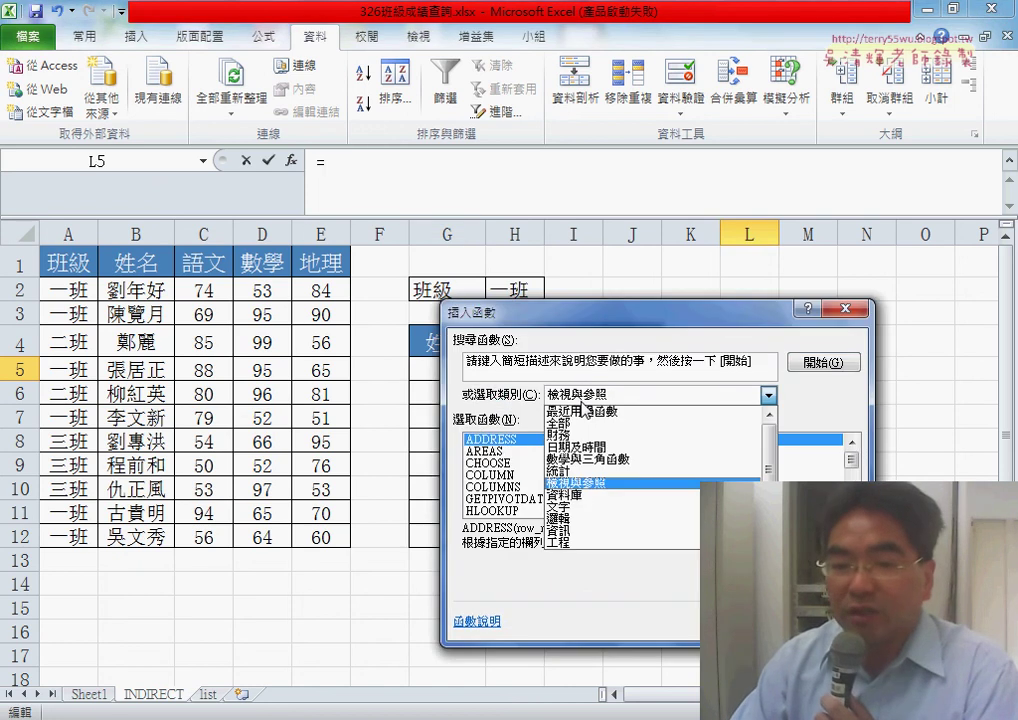
{"action": "left_click", "coordinate": [583, 507]}
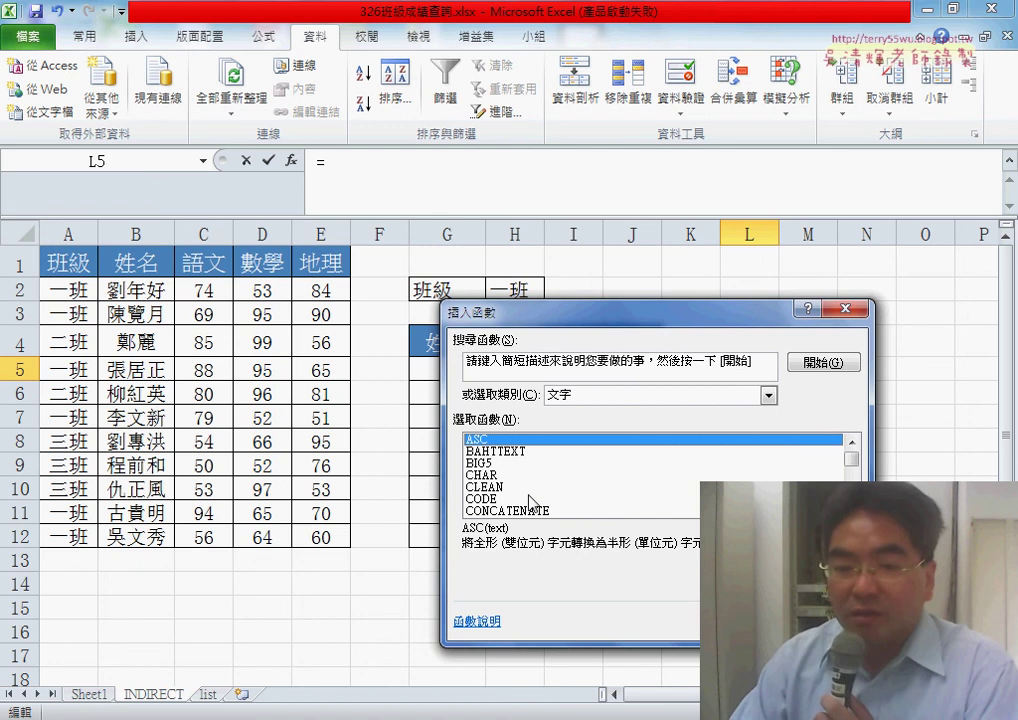
{"action": "left_click", "coordinate": [483, 475]}
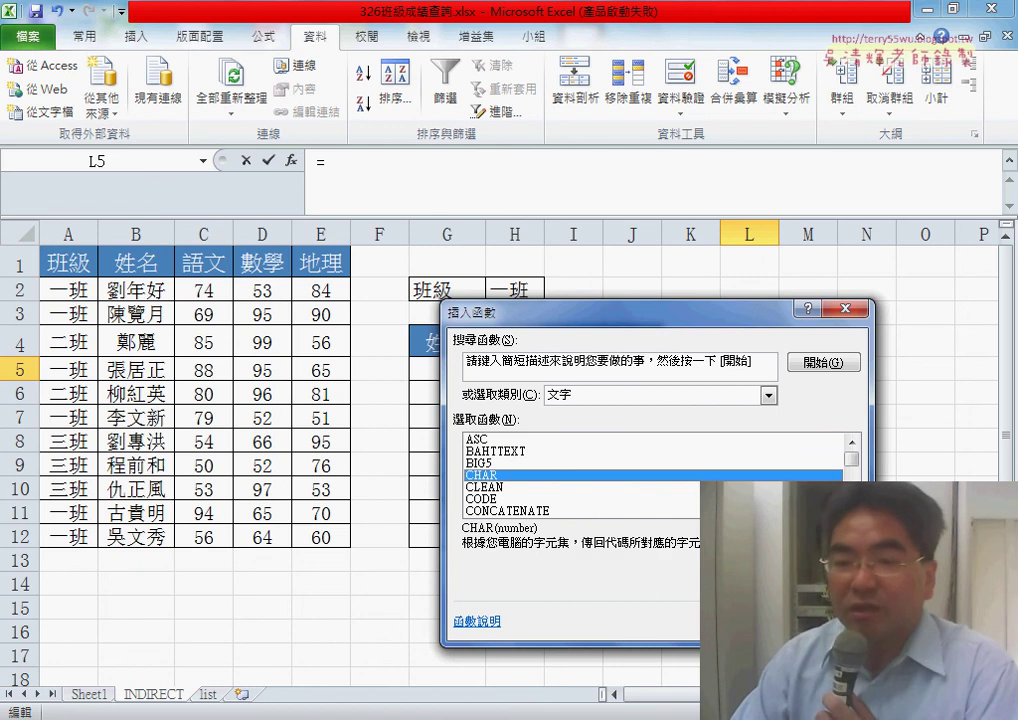
{"action": "key", "text": "Return"}
{"action": "type", "text": "66"}
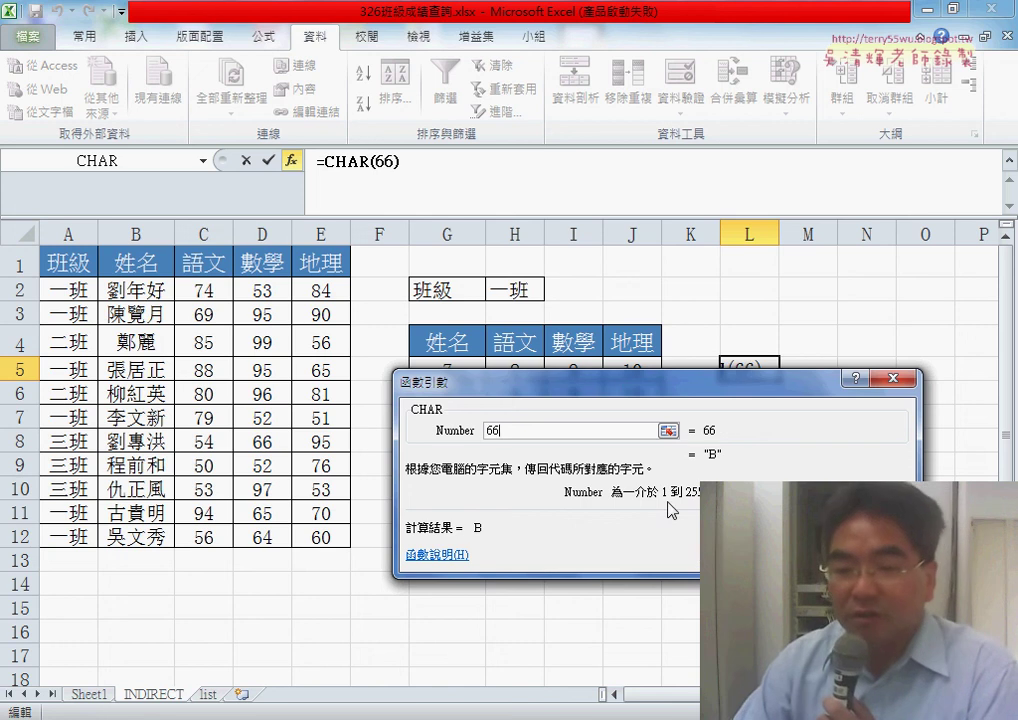
{"action": "key", "text": "Return"}
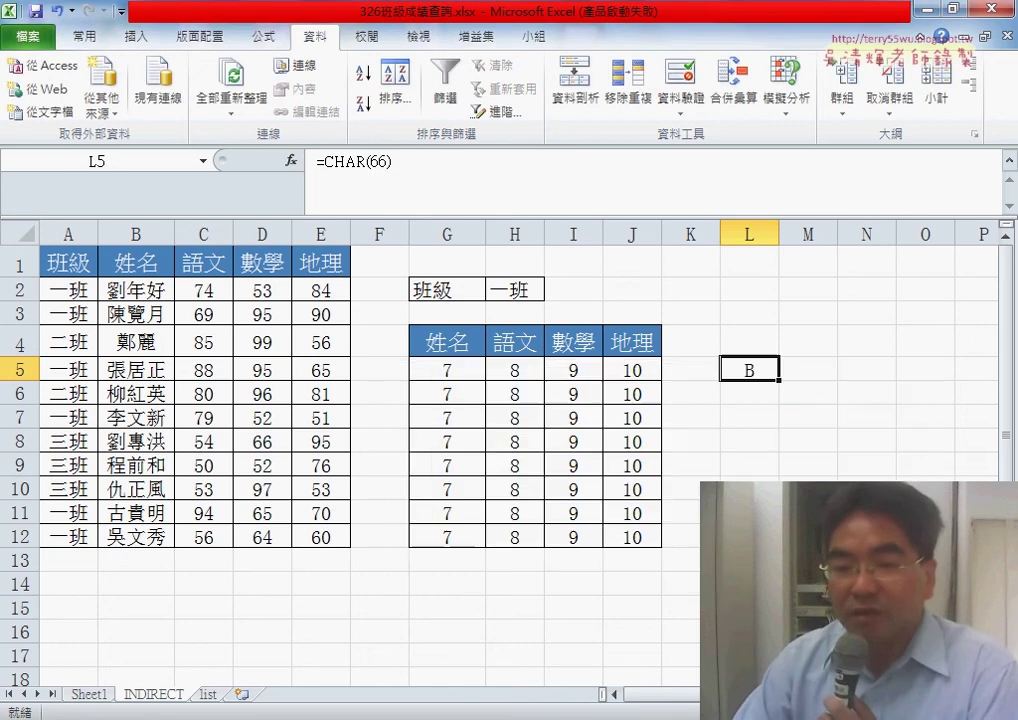
Fill the CHAR formula across L5:O5, then undo the fill.
{"action": "left_click_drag", "start_coordinate": [778, 381], "coordinate": [828, 380]}
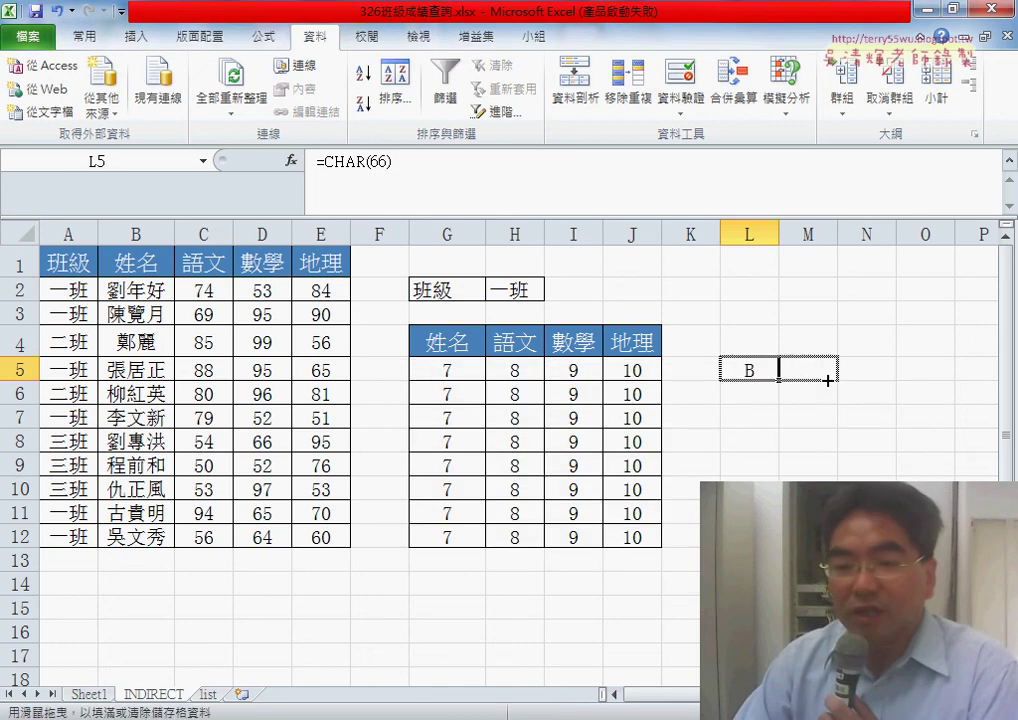
{"action": "left_click_drag", "start_coordinate": [904, 380], "coordinate": [916, 381]}
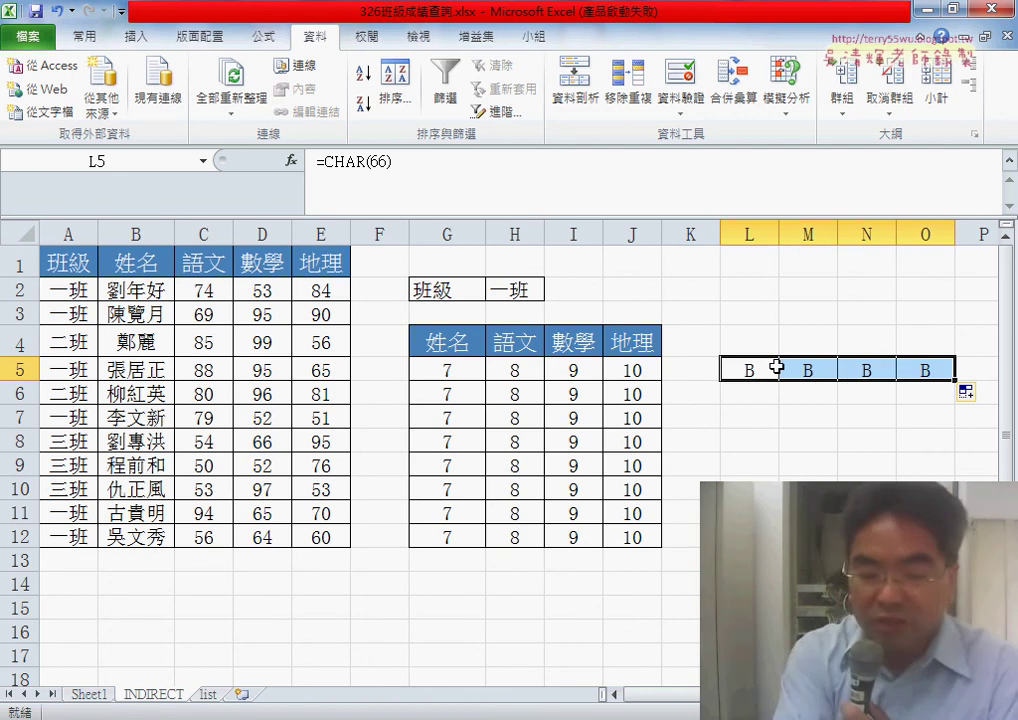
{"action": "key", "text": "ctrl+z"}
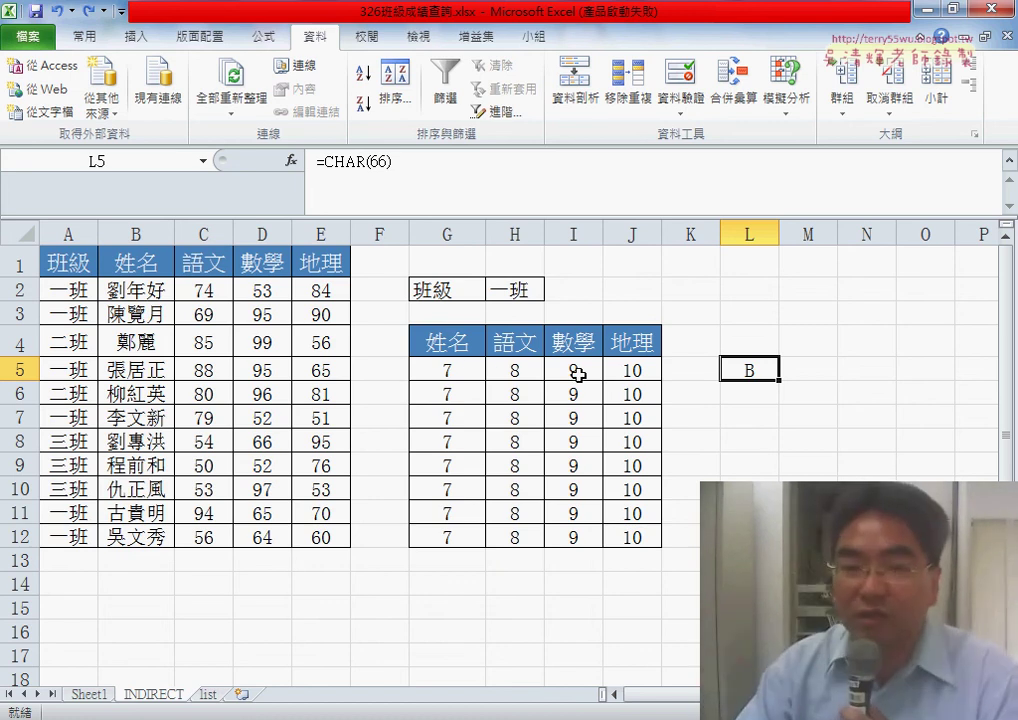
{"action": "left_click", "coordinate": [469, 378]}
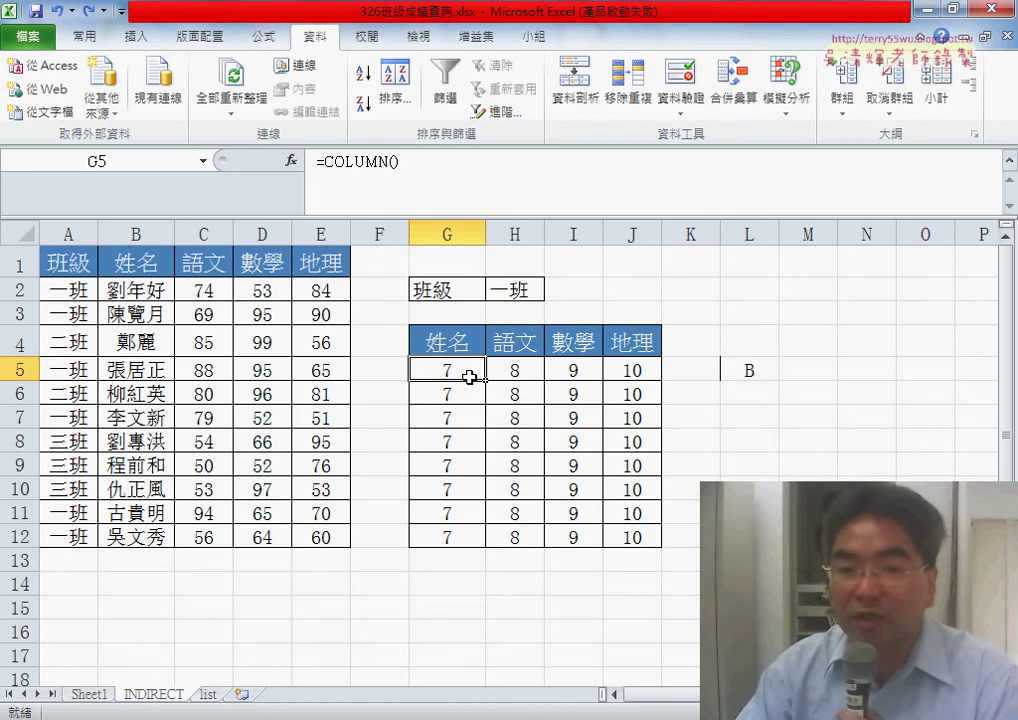
{"action": "left_click", "coordinate": [415, 207]}
{"action": "double_click", "coordinate": [340, 160]}
{"action": "key", "text": "ctrl+c"}
{"action": "right_click", "coordinate": [347, 164]}
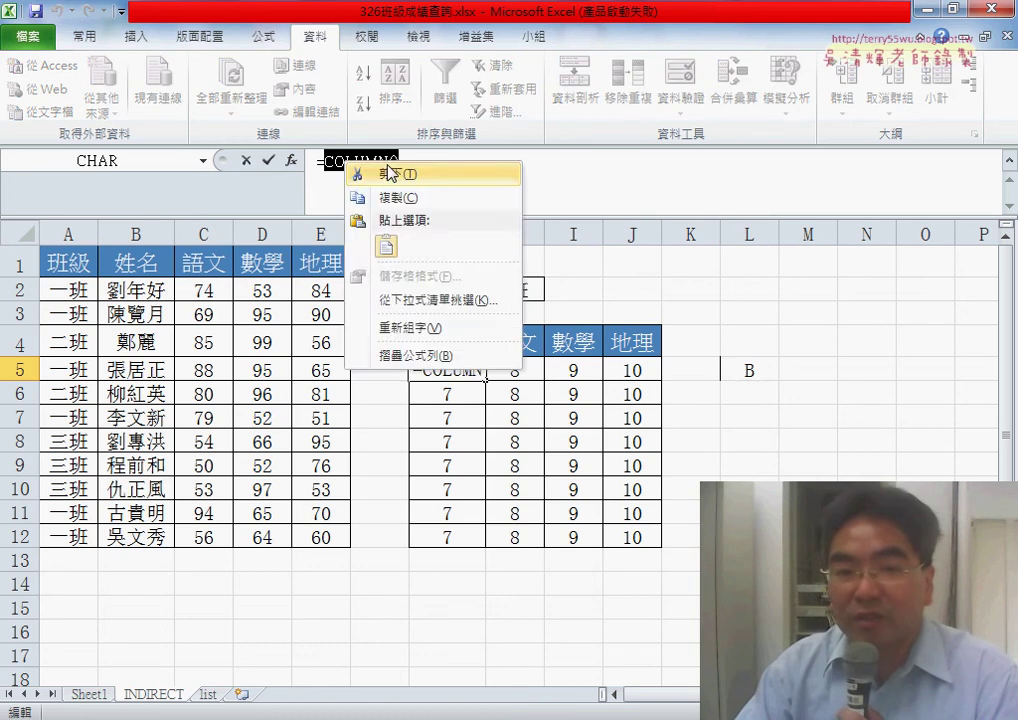
{"action": "left_click", "coordinate": [391, 173]}
{"action": "left_click", "coordinate": [290, 160]}
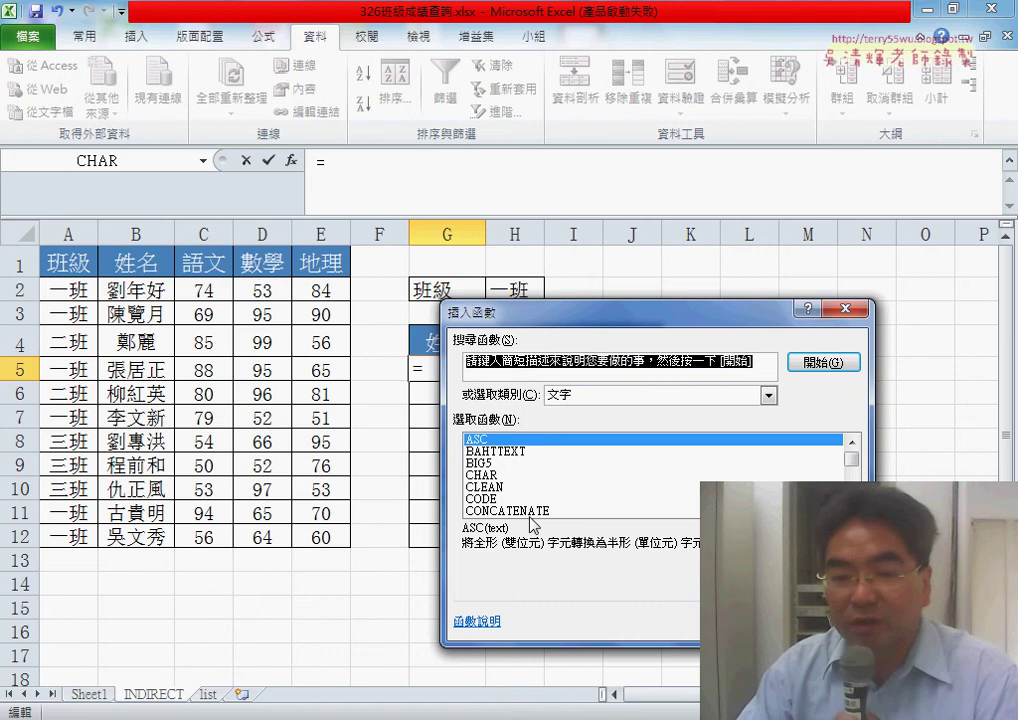
{"action": "double_click", "coordinate": [481, 475]}
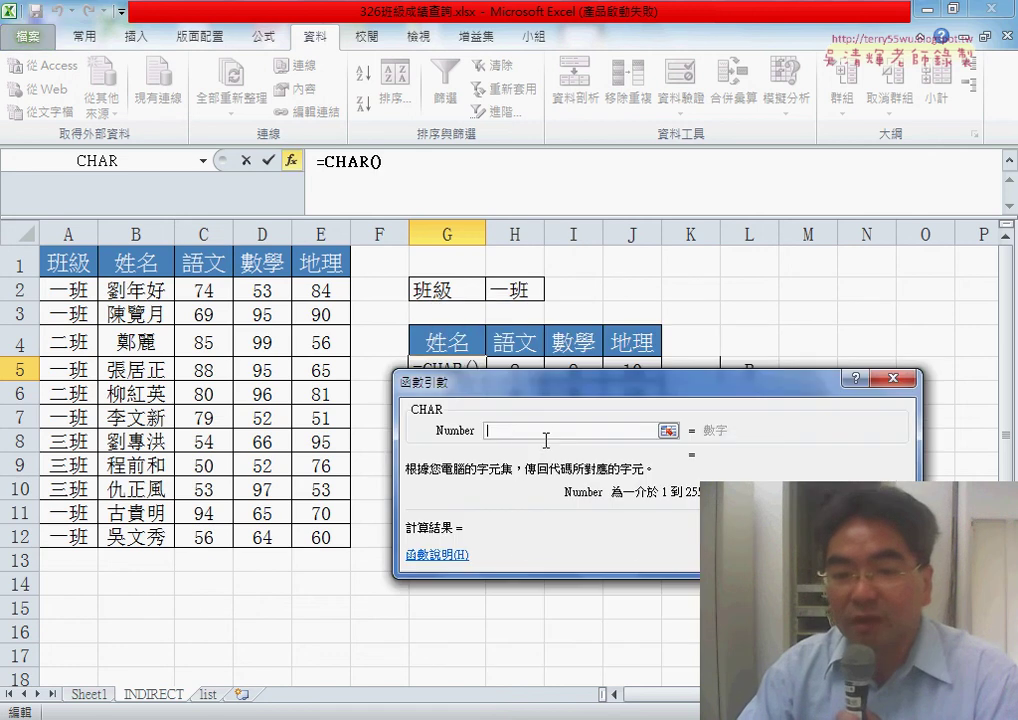
{"action": "right_click", "coordinate": [518, 432]}
{"action": "left_click", "coordinate": [549, 495]}
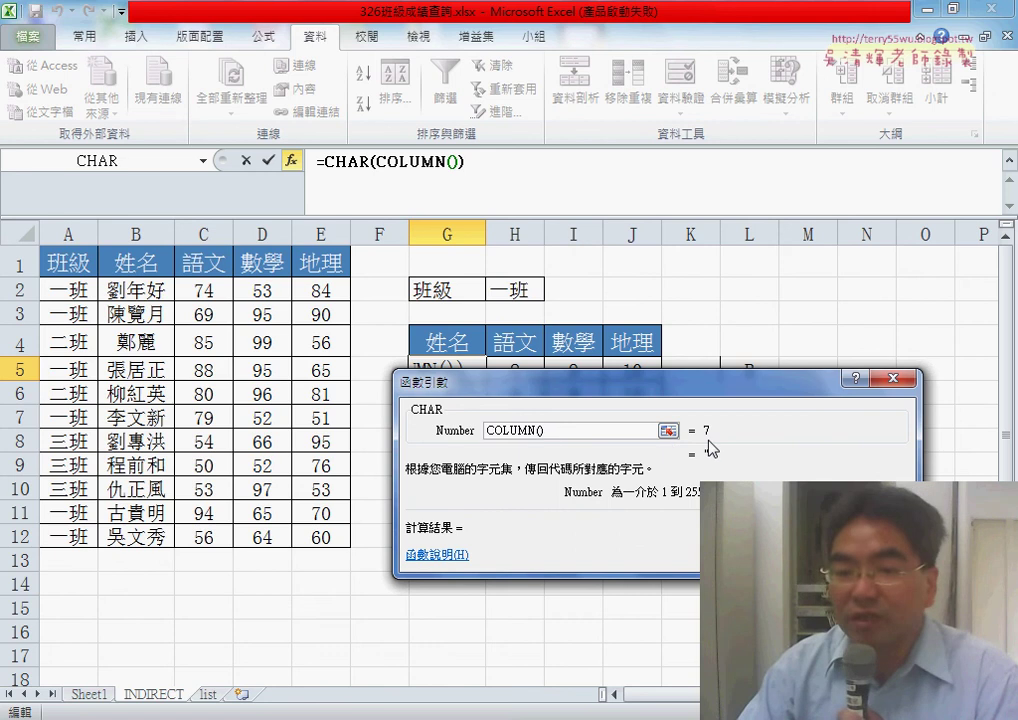
{"action": "left_click_drag", "start_coordinate": [705, 395], "coordinate": [696, 433]}
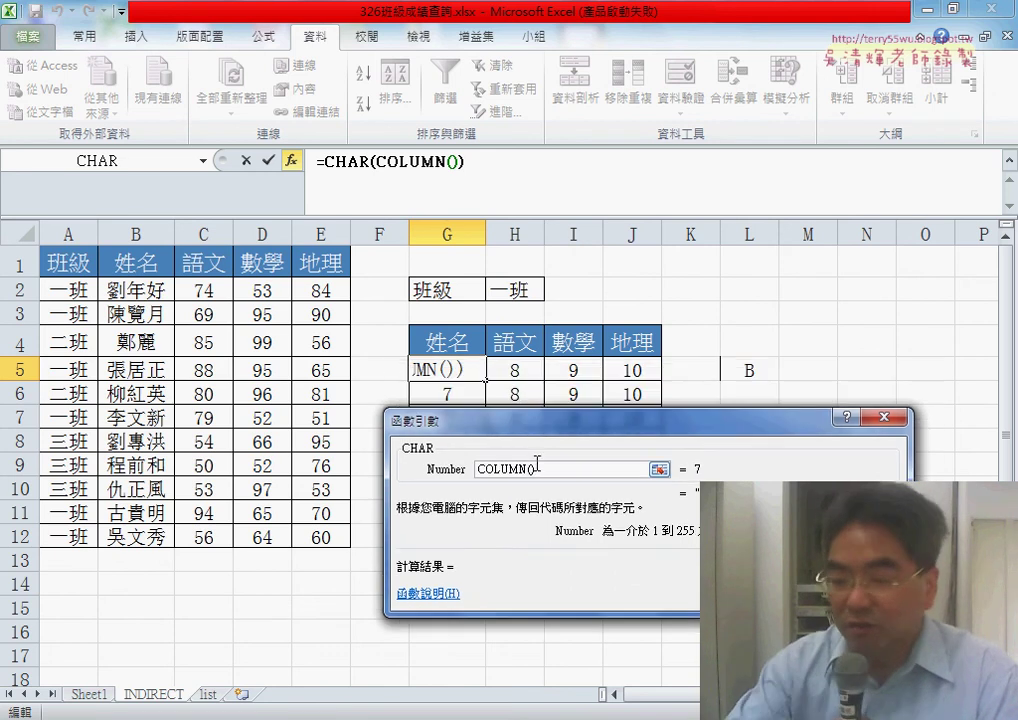
{"action": "type", "text": "+66"}
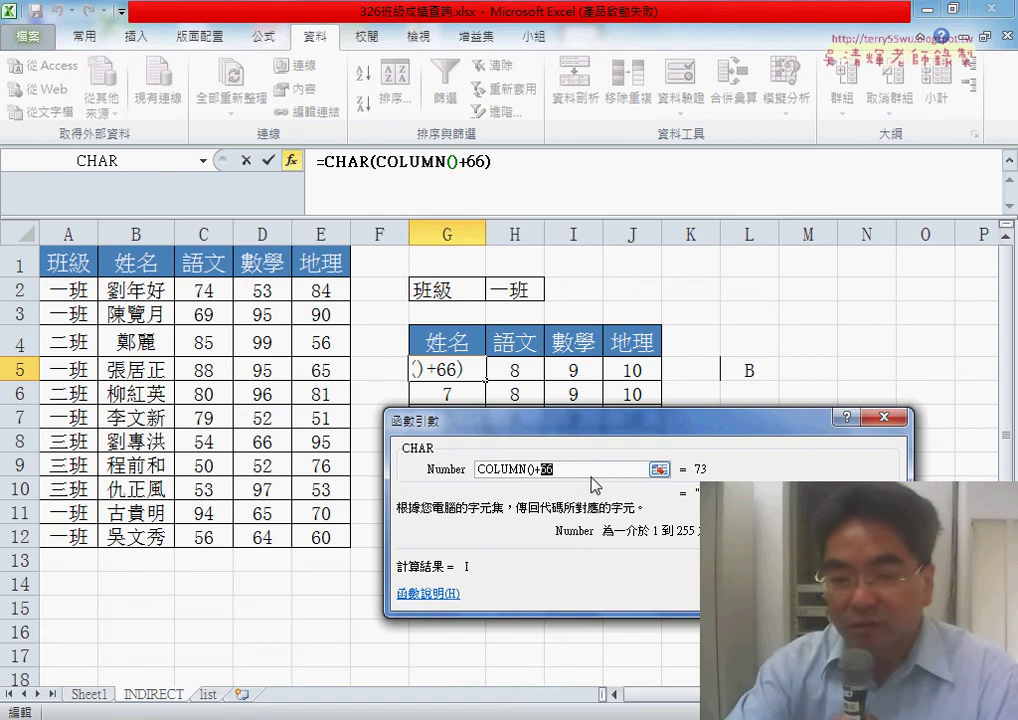
{"action": "type", "text": "59"}
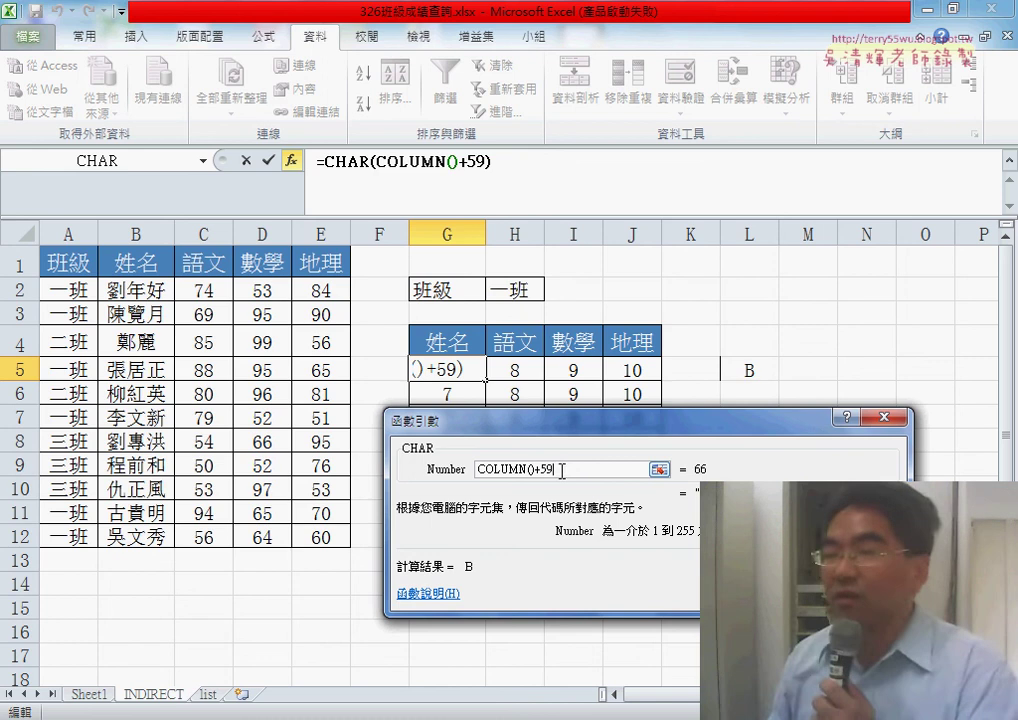
{"action": "left_click_drag", "start_coordinate": [580, 468], "coordinate": [476, 469]}
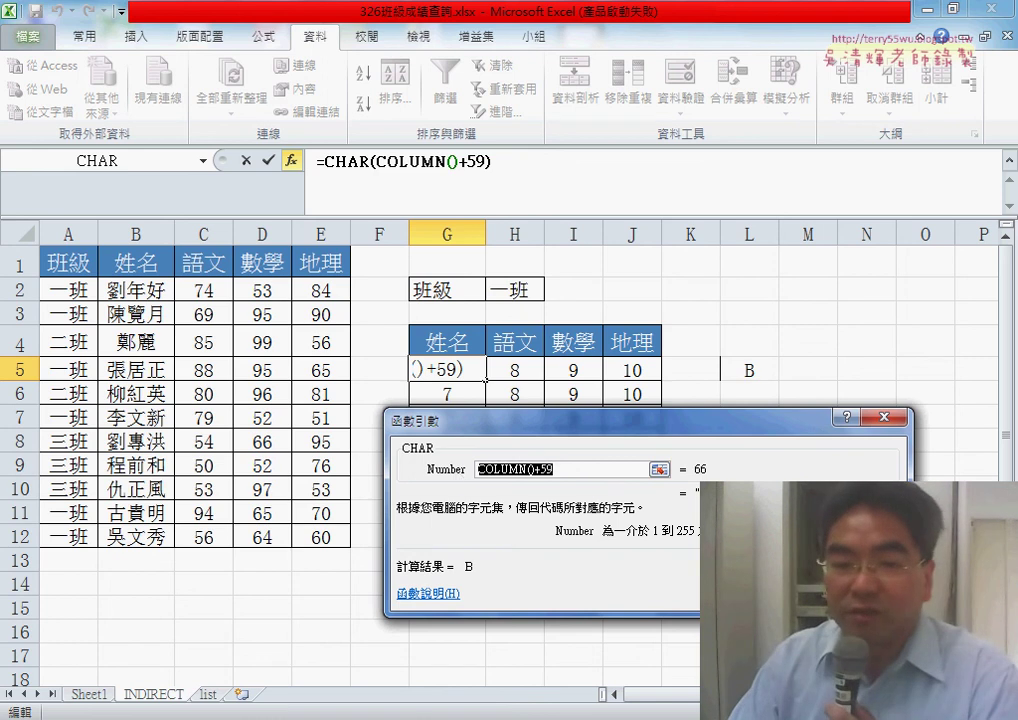
{"action": "key", "text": "Return"}
{"action": "left_click_drag", "start_coordinate": [487, 381], "coordinate": [645, 383]}
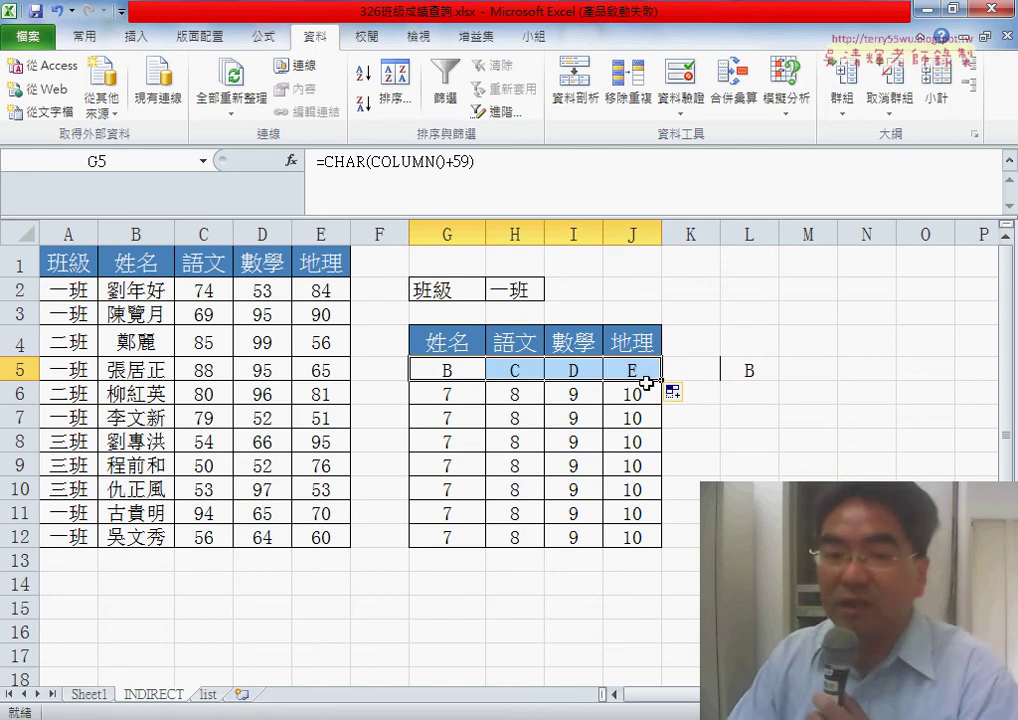
{"action": "left_click", "coordinate": [465, 373]}
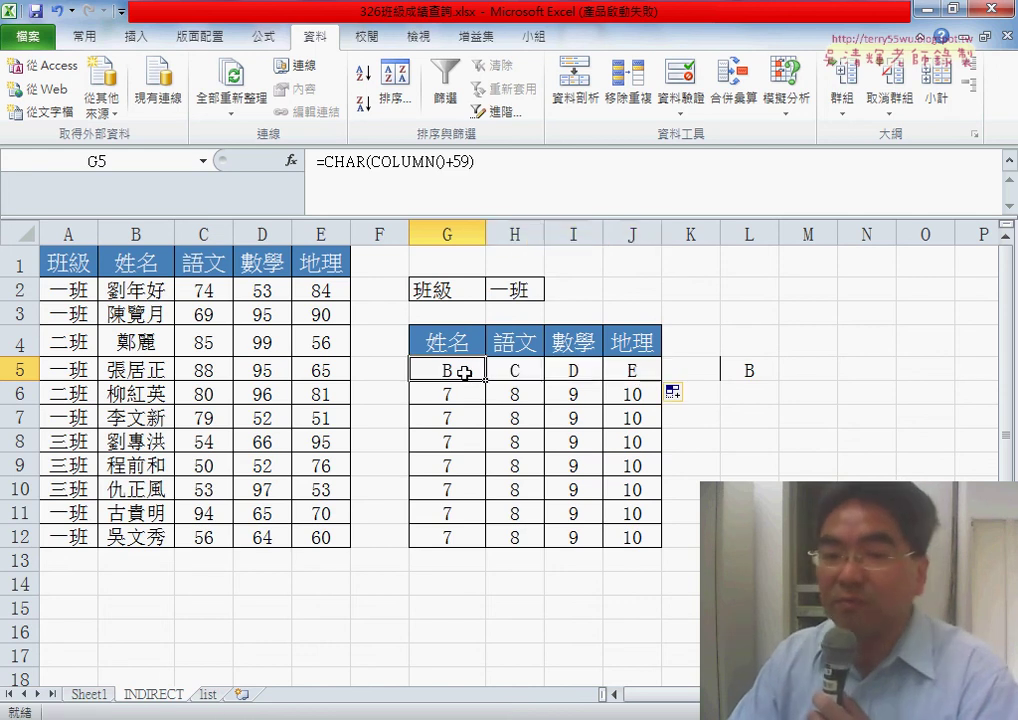
{"action": "left_click", "coordinate": [522, 372]}
{"action": "left_click", "coordinate": [570, 372]}
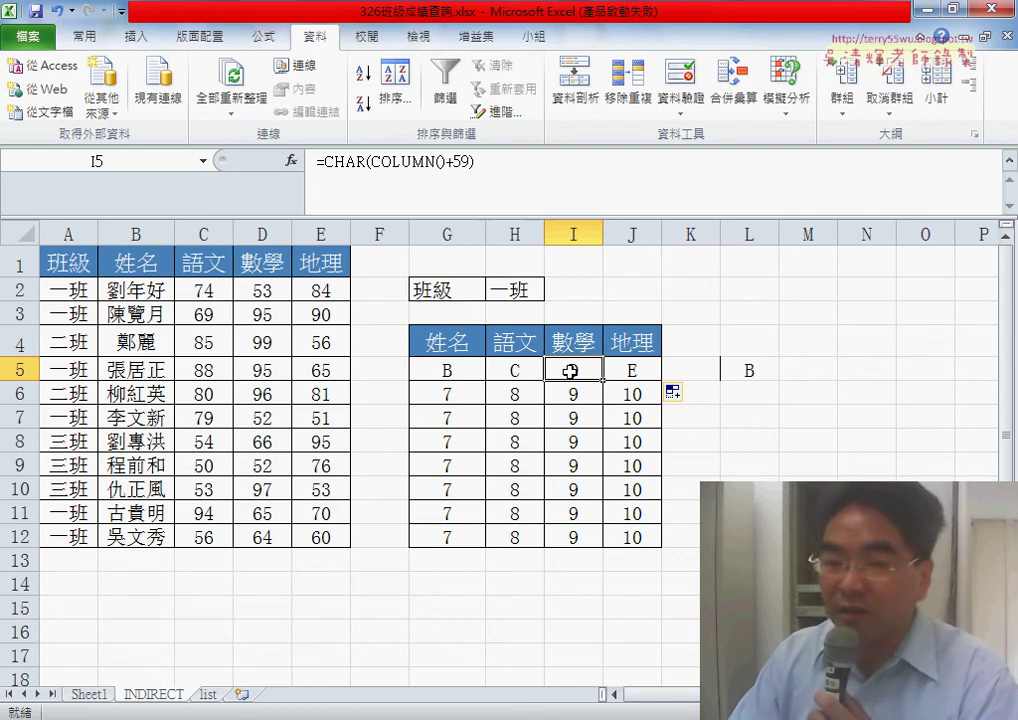
{"action": "left_click", "coordinate": [630, 371]}
{"action": "left_click", "coordinate": [473, 370]}
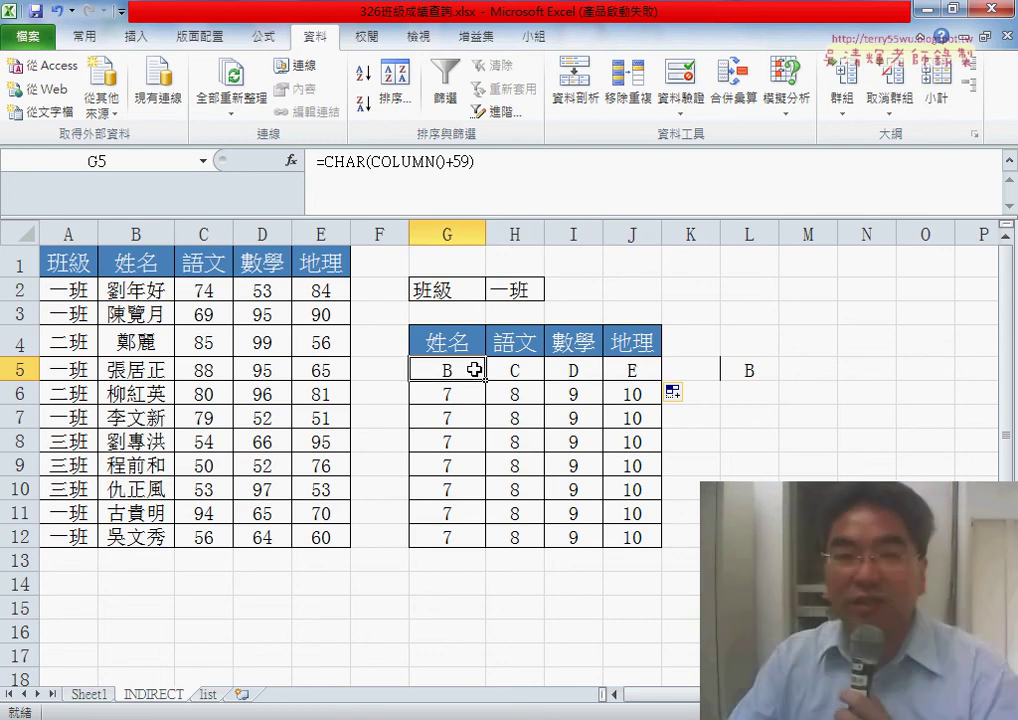
{"action": "left_click_drag", "start_coordinate": [325, 160], "coordinate": [526, 180]}
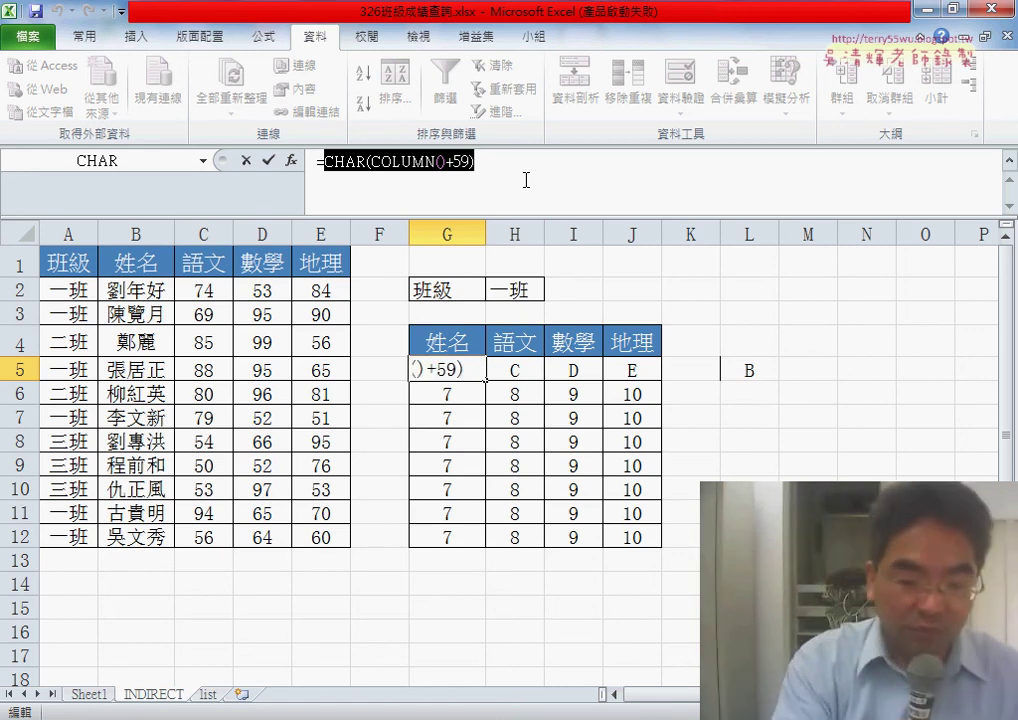
{"action": "key", "text": "Escape"}
{"action": "key", "text": "ctrl+z"}
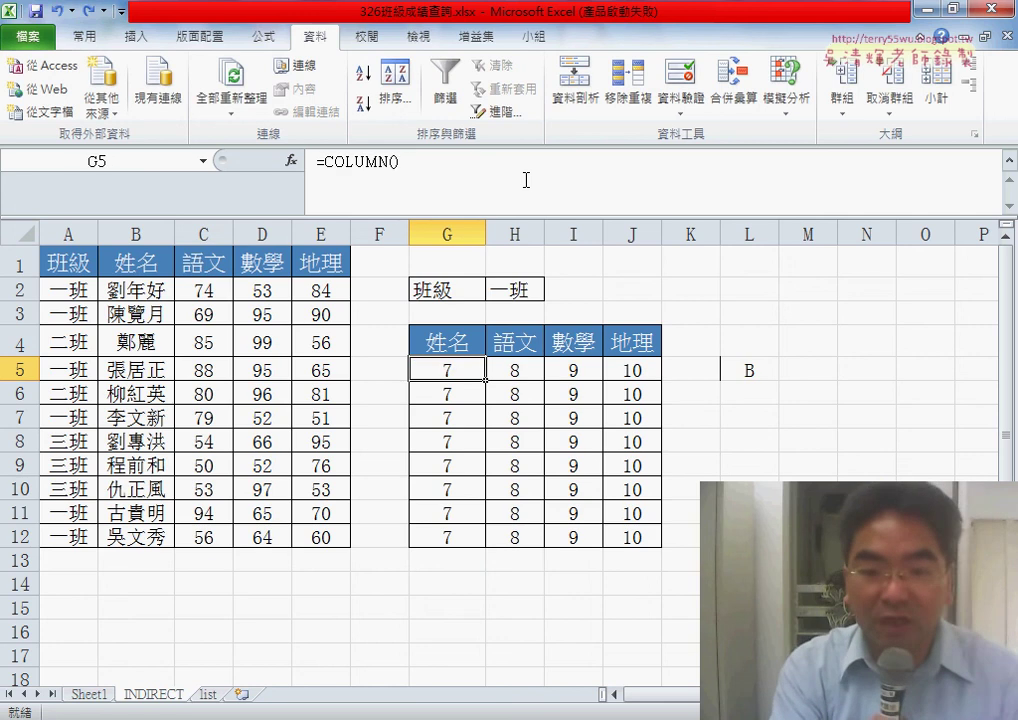
{"action": "key", "text": "ctrl+z"}
{"action": "key", "text": "ctrl+z"}
{"action": "key", "text": "ctrl+z"}
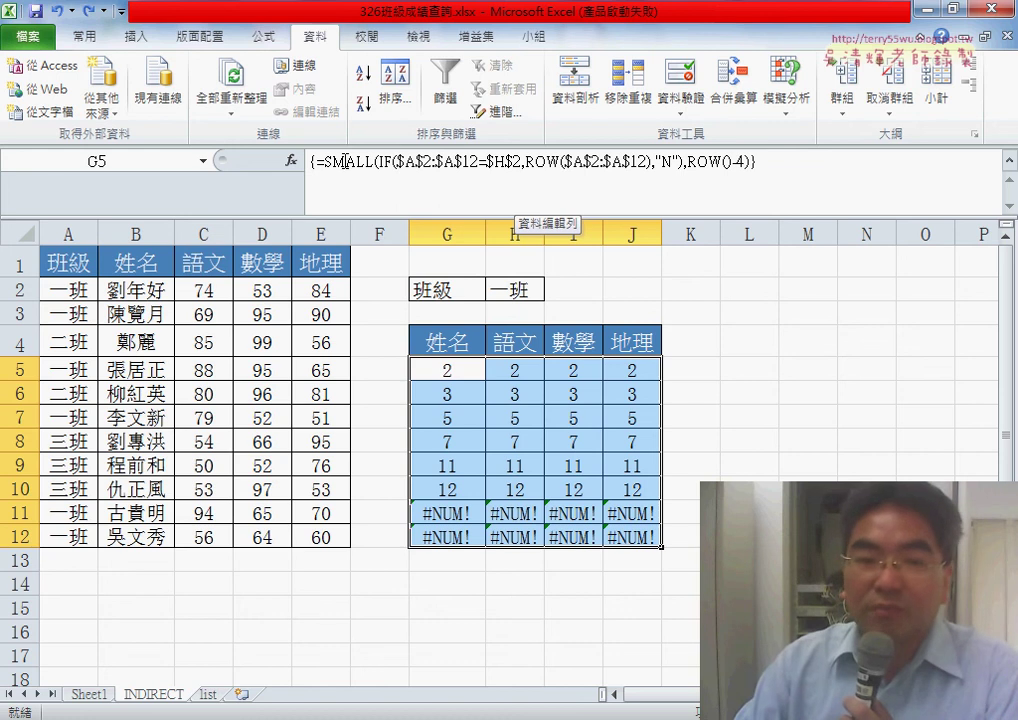
Cut the SMALL(...) expression out of G5's formula and insert the INDIRECT function.
{"action": "left_click_drag", "start_coordinate": [326, 160], "coordinate": [734, 165]}
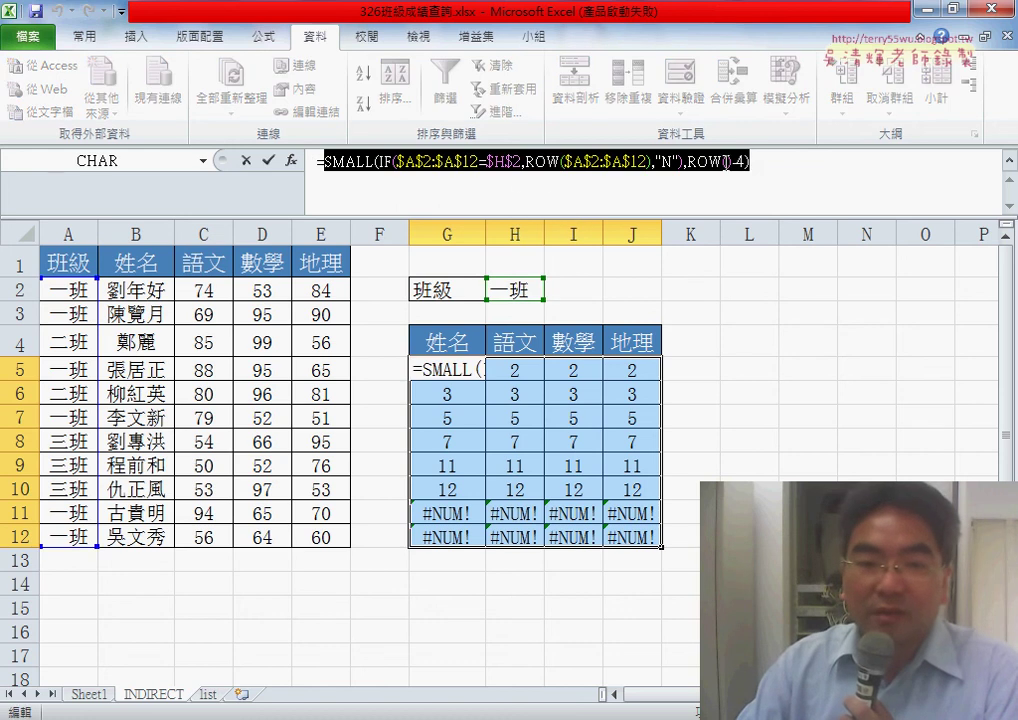
{"action": "right_click", "coordinate": [726, 162]}
{"action": "left_click", "coordinate": [790, 175]}
{"action": "left_click", "coordinate": [291, 162]}
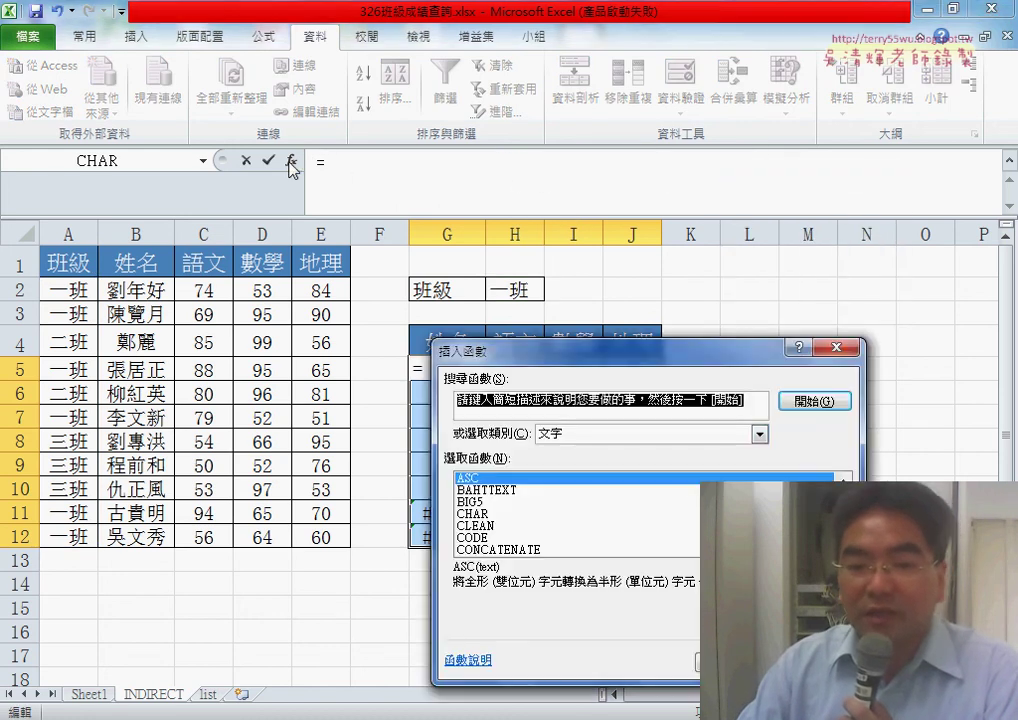
{"action": "left_click", "coordinate": [760, 434]}
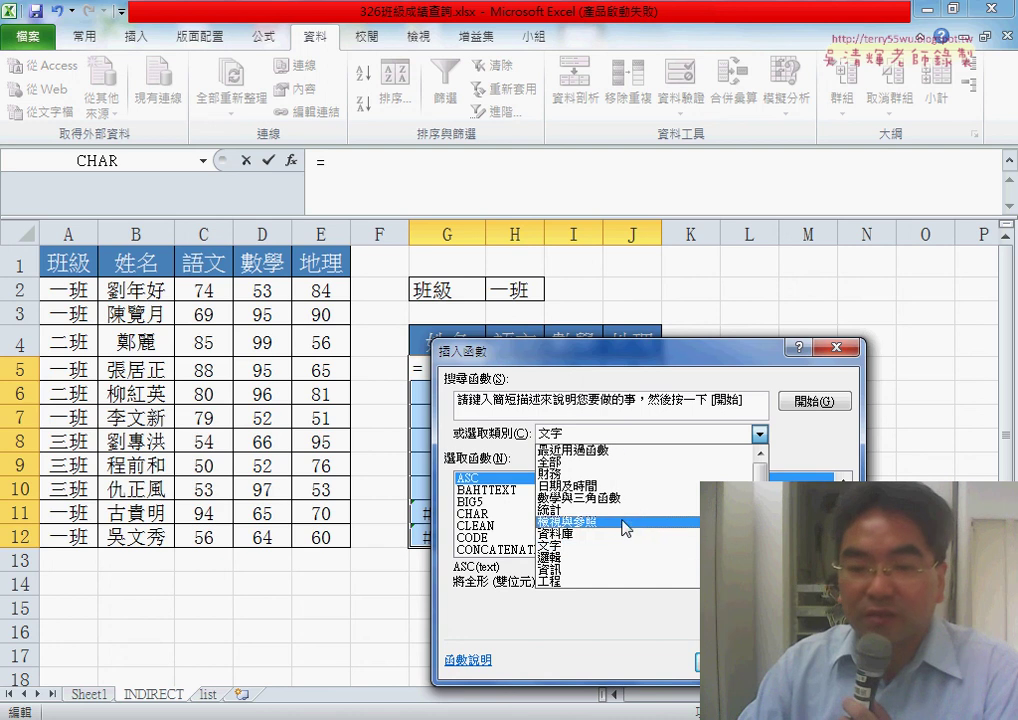
{"action": "left_click", "coordinate": [785, 526]}
{"action": "scroll", "coordinate": [600, 520], "scroll_direction": "down", "scroll_amount": 2}
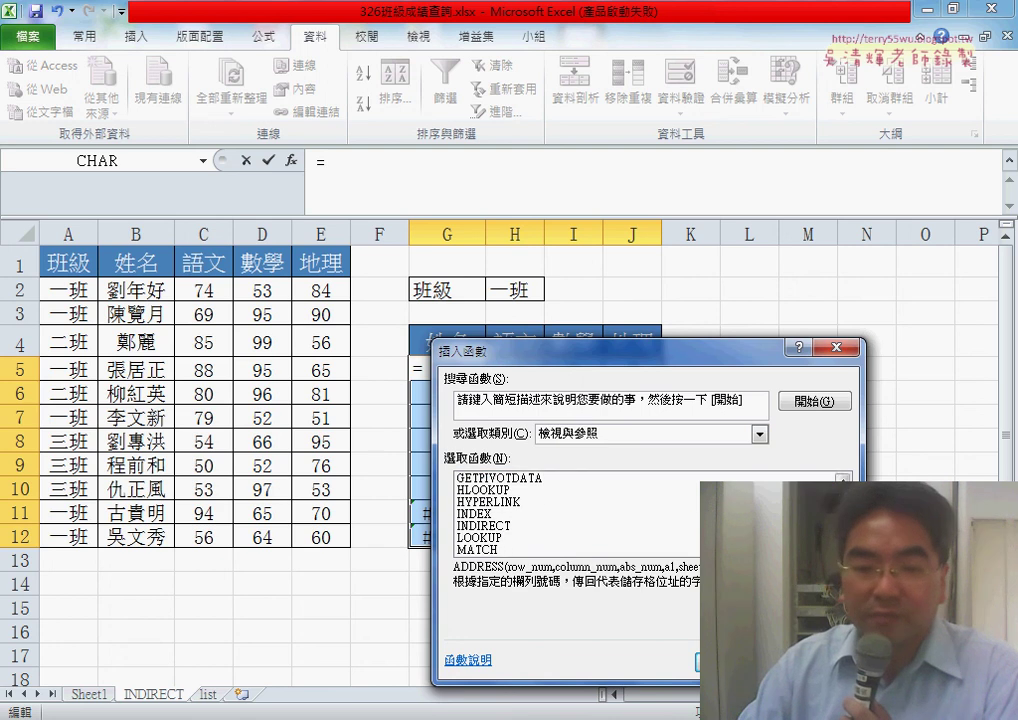
{"action": "left_click", "coordinate": [603, 514]}
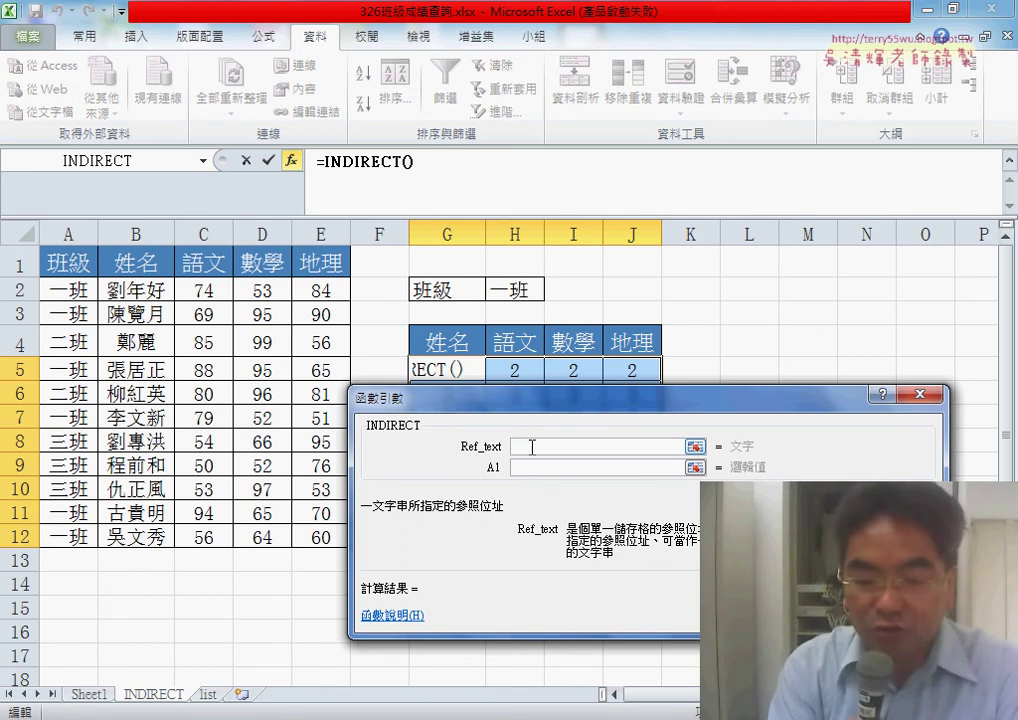
Set Ref_text to CHAR(COLUMN()+59)&SMALL(...) and array-enter it across G5:J12.
{"action": "type", "text": "\""}
{"action": "type", "text": "ch"}
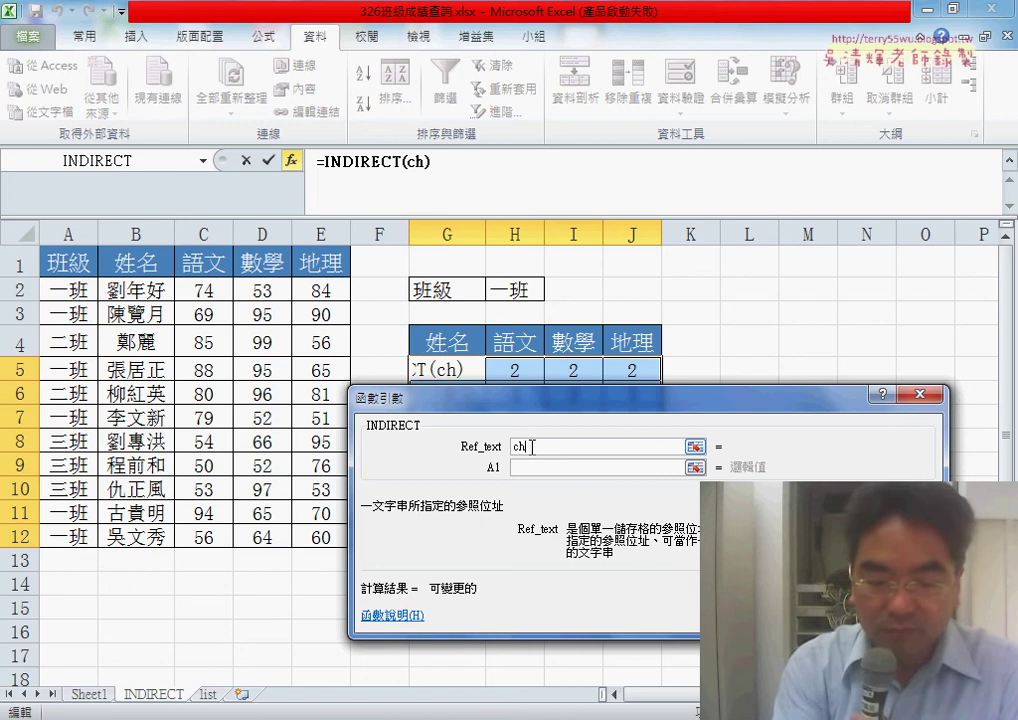
{"action": "type", "text": "ar("}
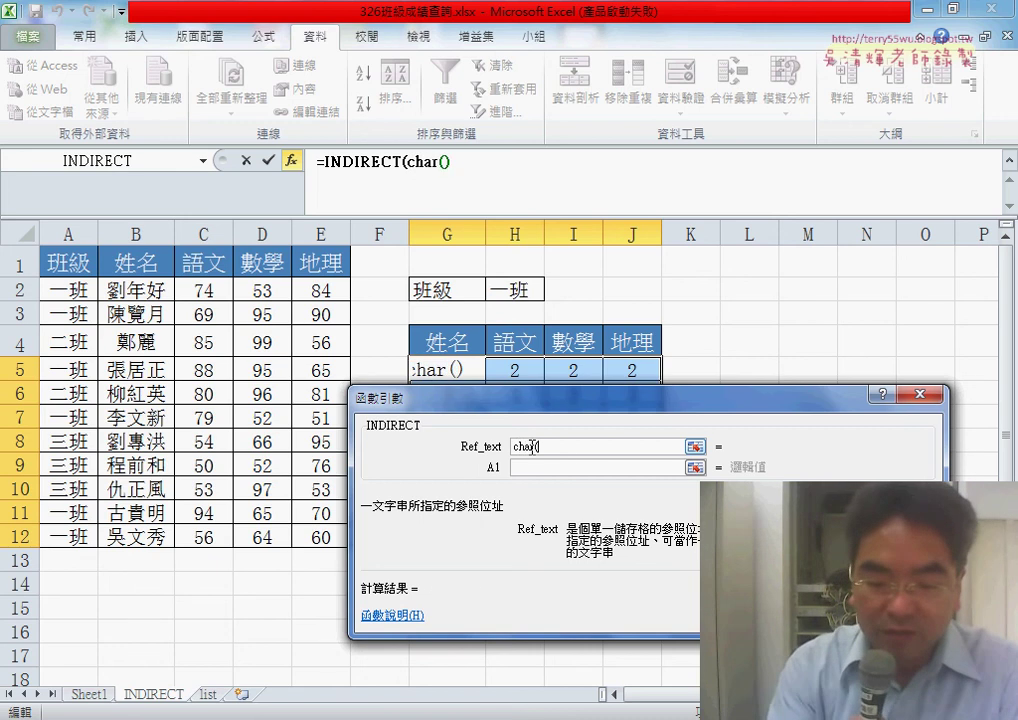
{"action": "type", "text": "olu"}
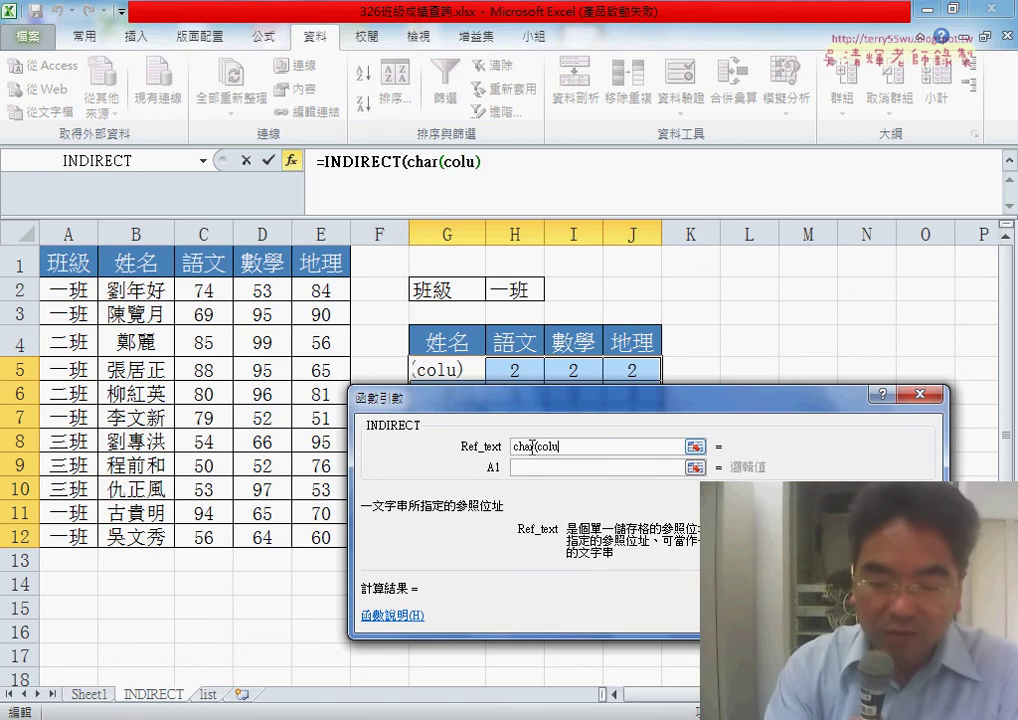
{"action": "type", "text": "m"}
{"action": "type", "text": "n()+"}
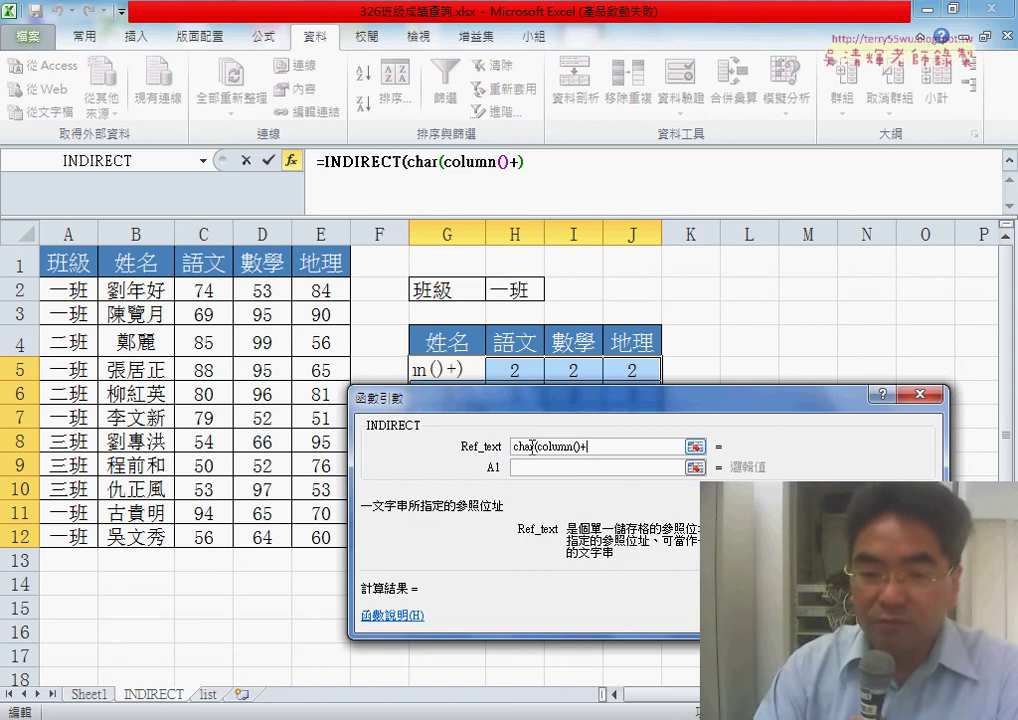
{"action": "type", "text": "59"}
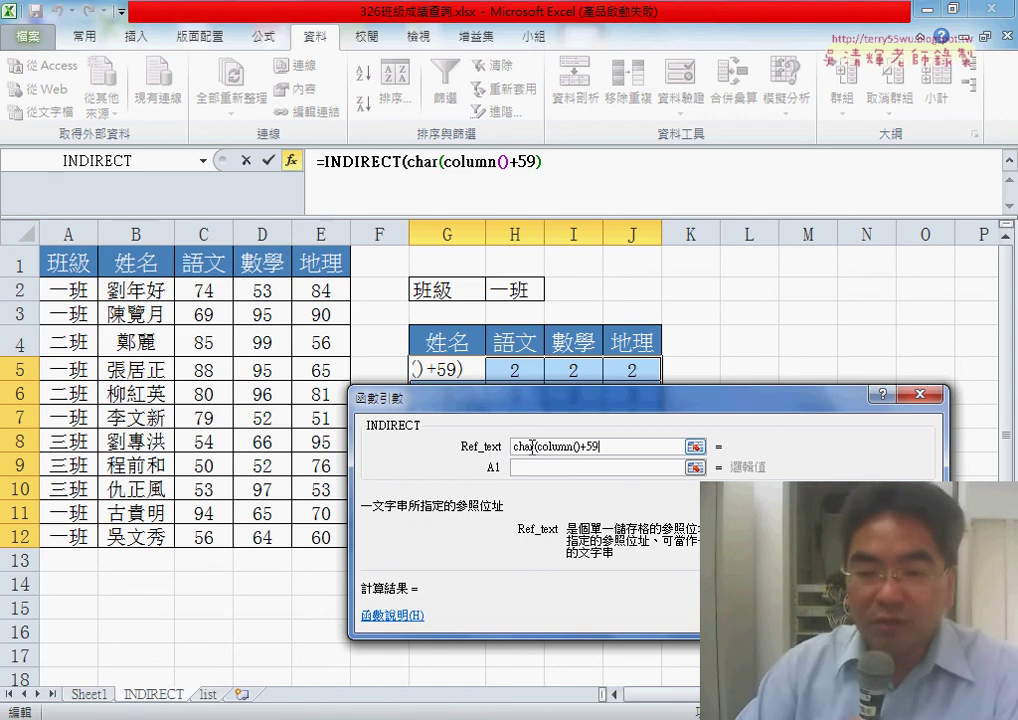
{"action": "type", "text": ")"}
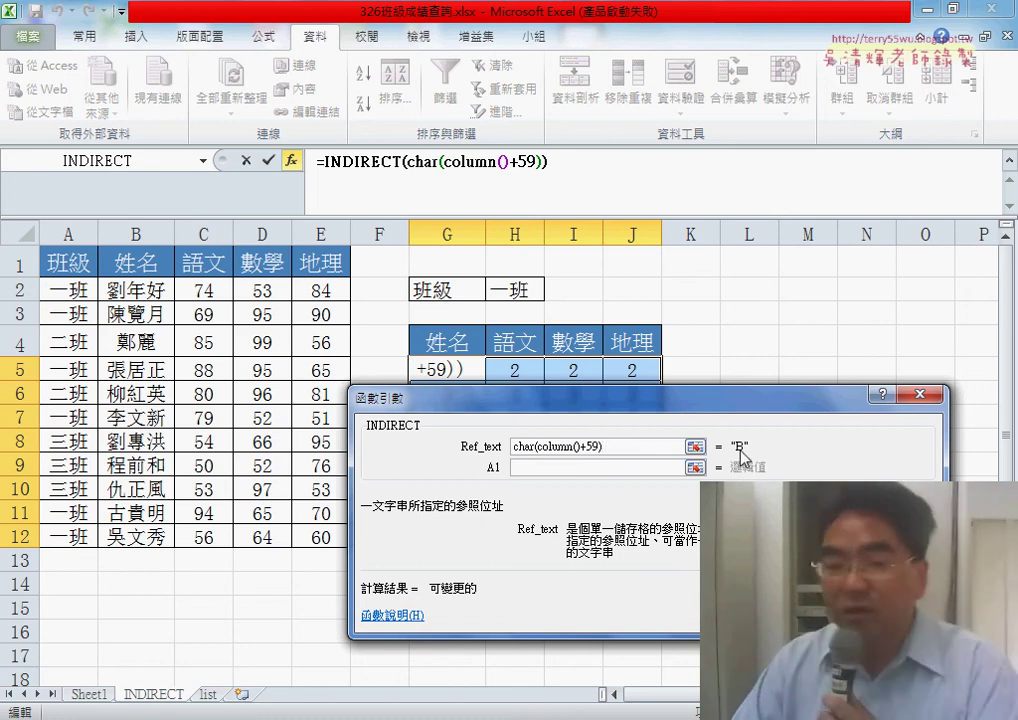
{"action": "left_click_drag", "start_coordinate": [681, 452], "coordinate": [406, 456]}
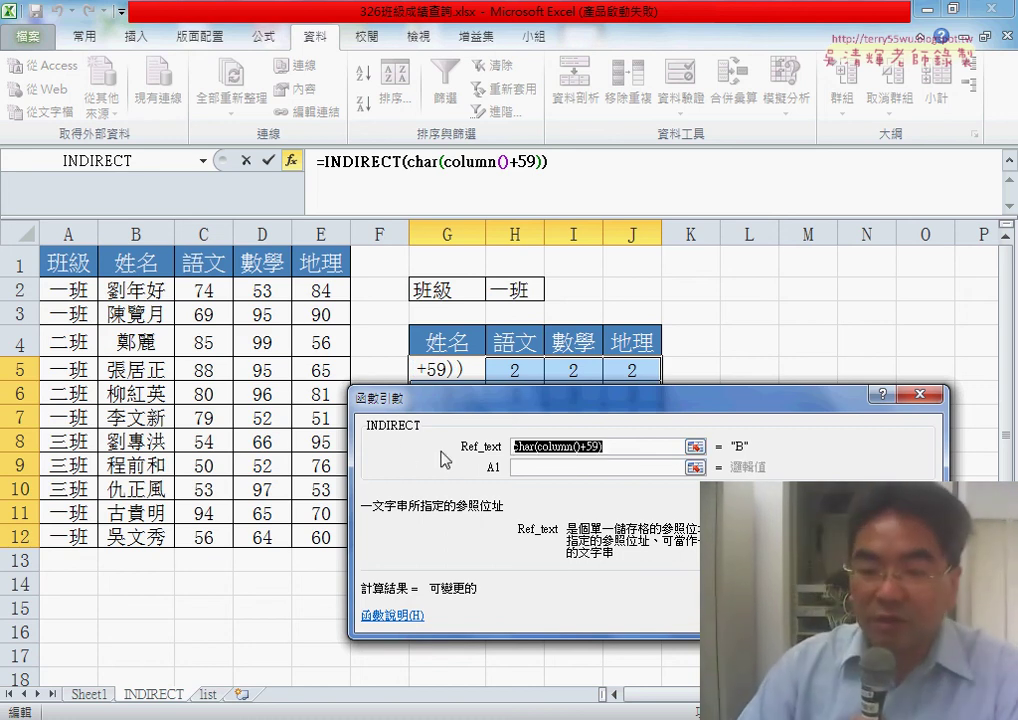
{"action": "left_click", "coordinate": [624, 447]}
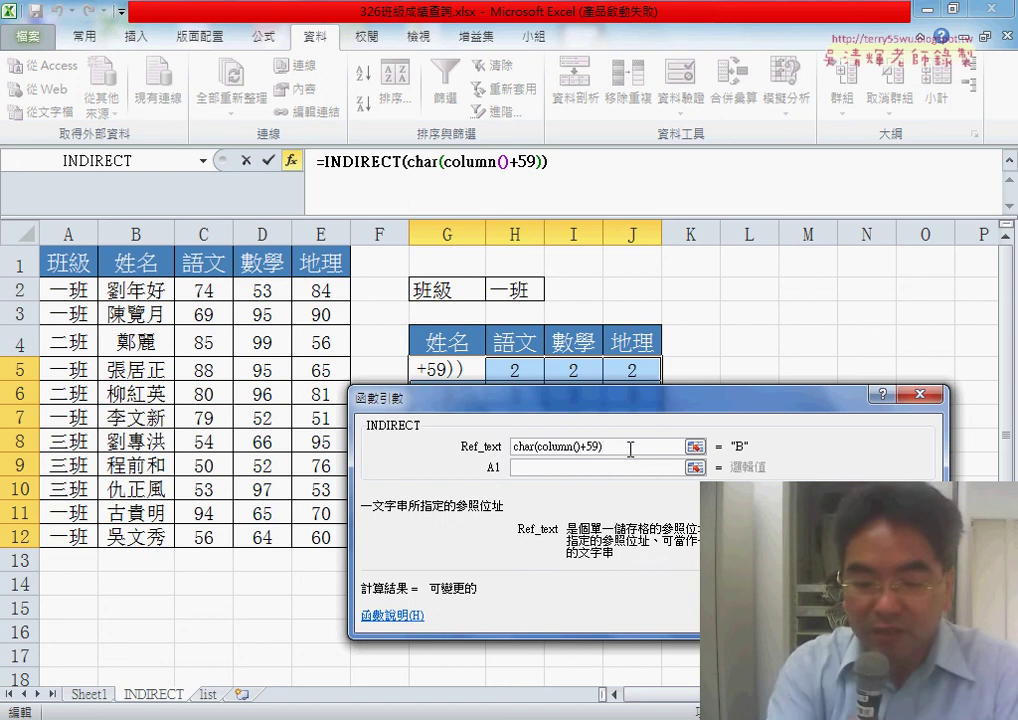
{"action": "type", "text": "&"}
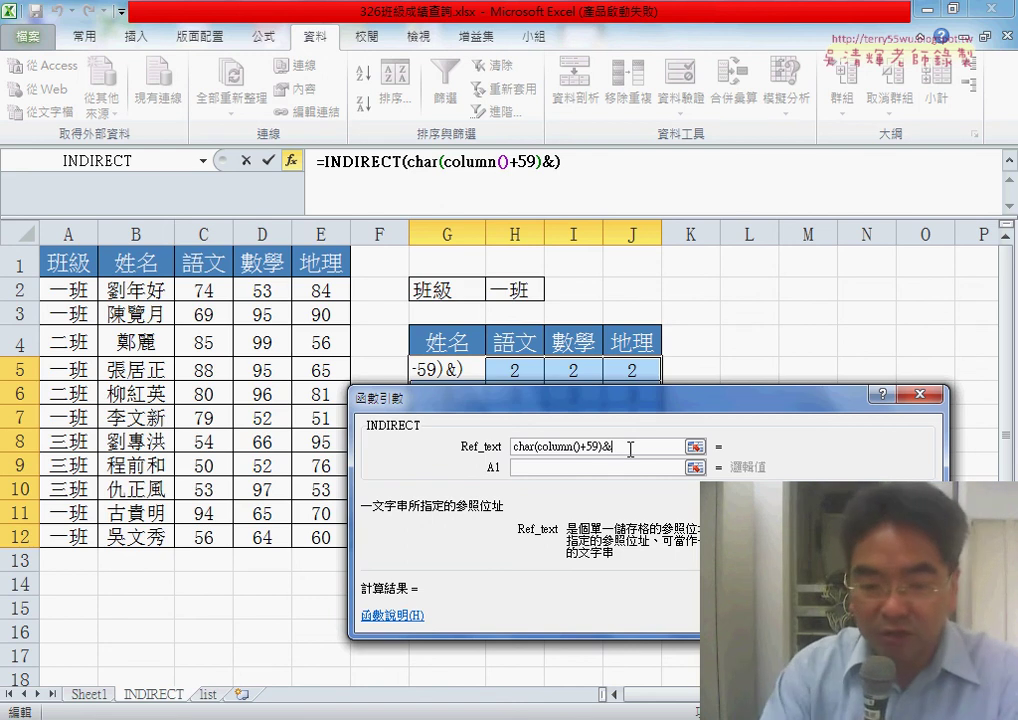
{"action": "type", "text": "SMALL(IF($A$2:$A$12=$H$2,ROW($A$2:$A$12),\"N\"),ROW()-4)"}
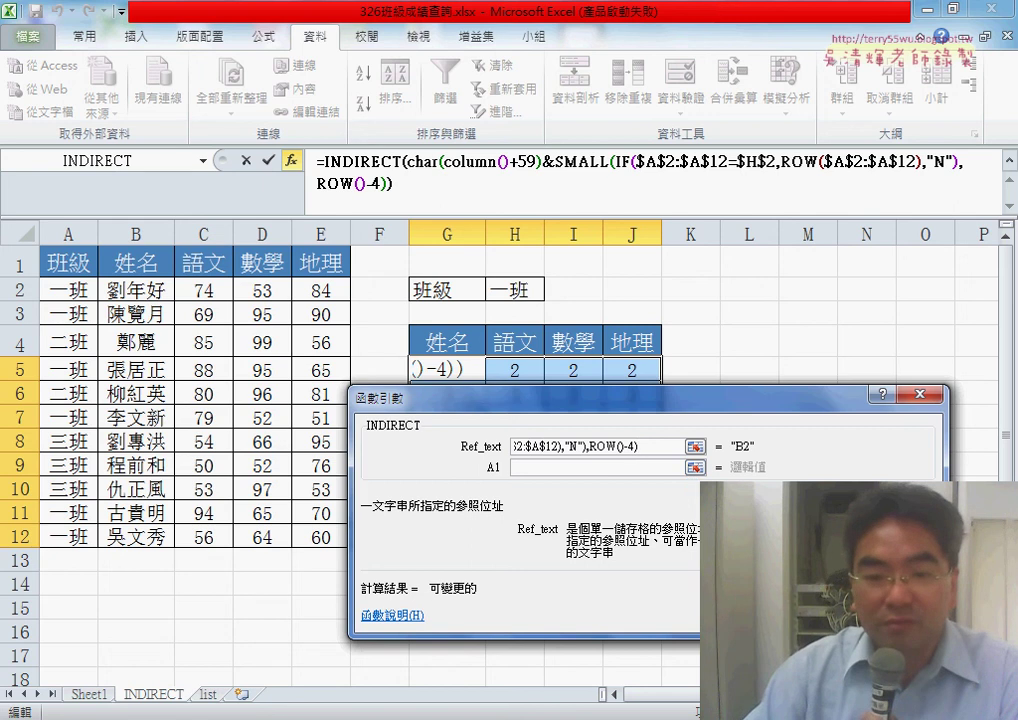
{"action": "key", "text": "ctrl+shift+Return"}
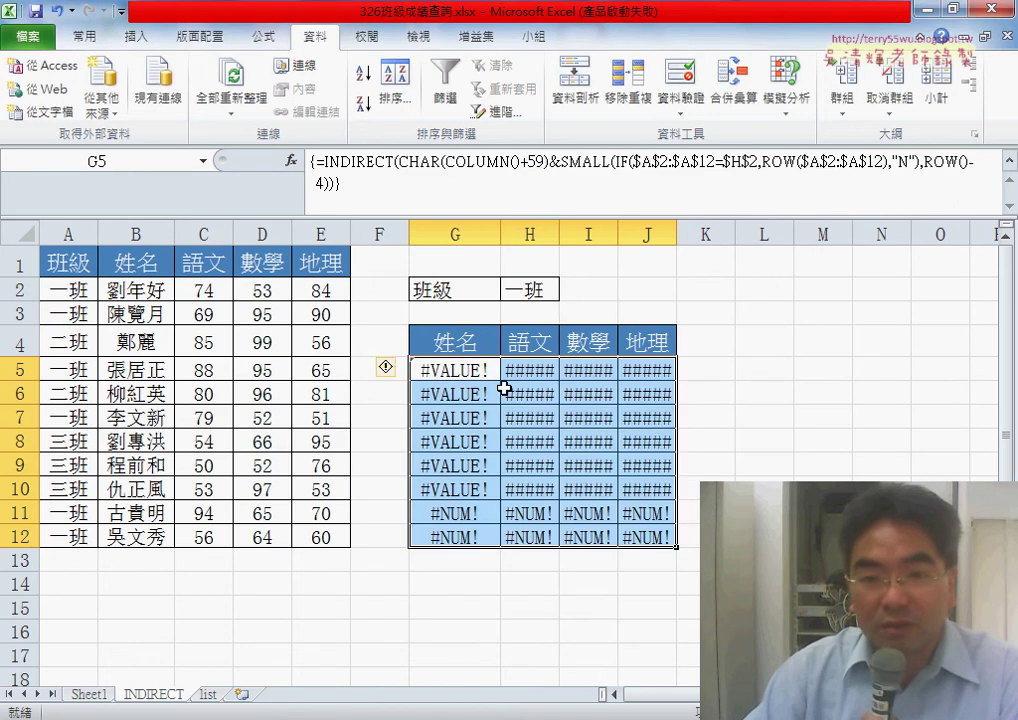
Review G5's CHAR(COLUMN()+59)&SMALL(...) Ref_text, then array-enter G5 alone with Ctrl+Shift+Enter.
{"action": "left_click", "coordinate": [455, 369]}
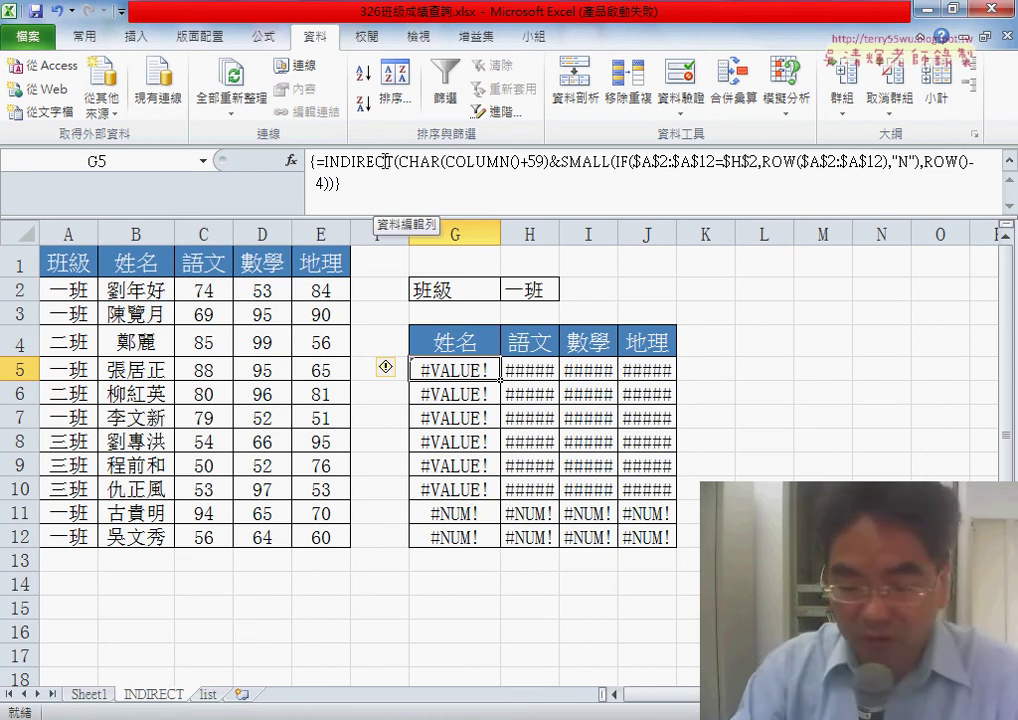
{"action": "left_click", "coordinate": [384, 161]}
{"action": "key", "text": "ctrl+shift+Return"}
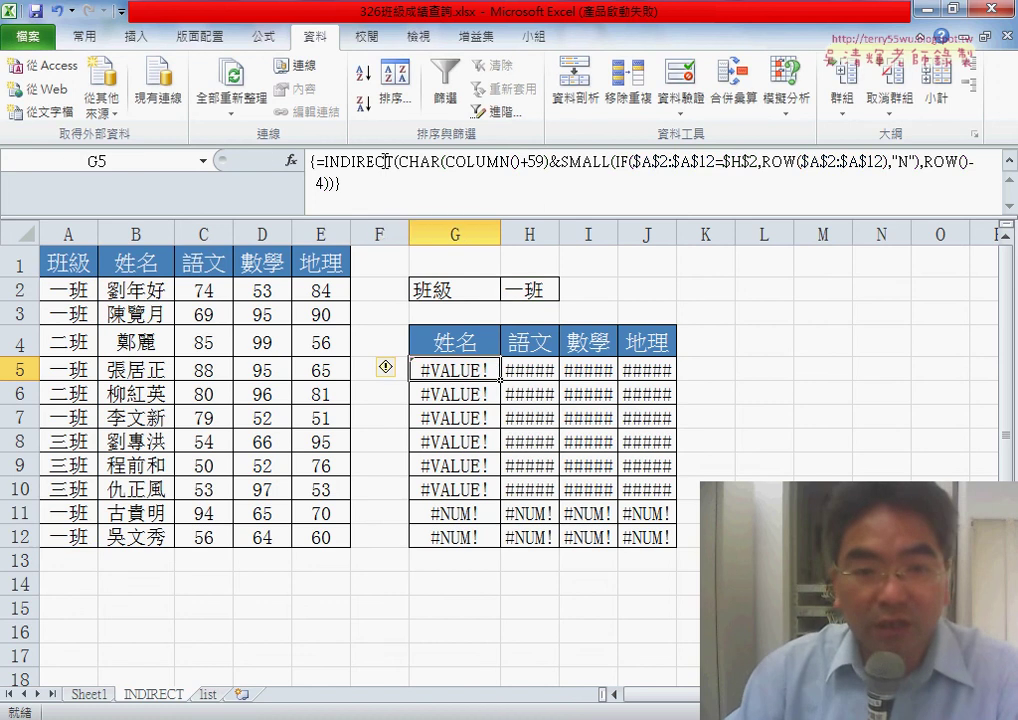
{"action": "left_click", "coordinate": [351, 160]}
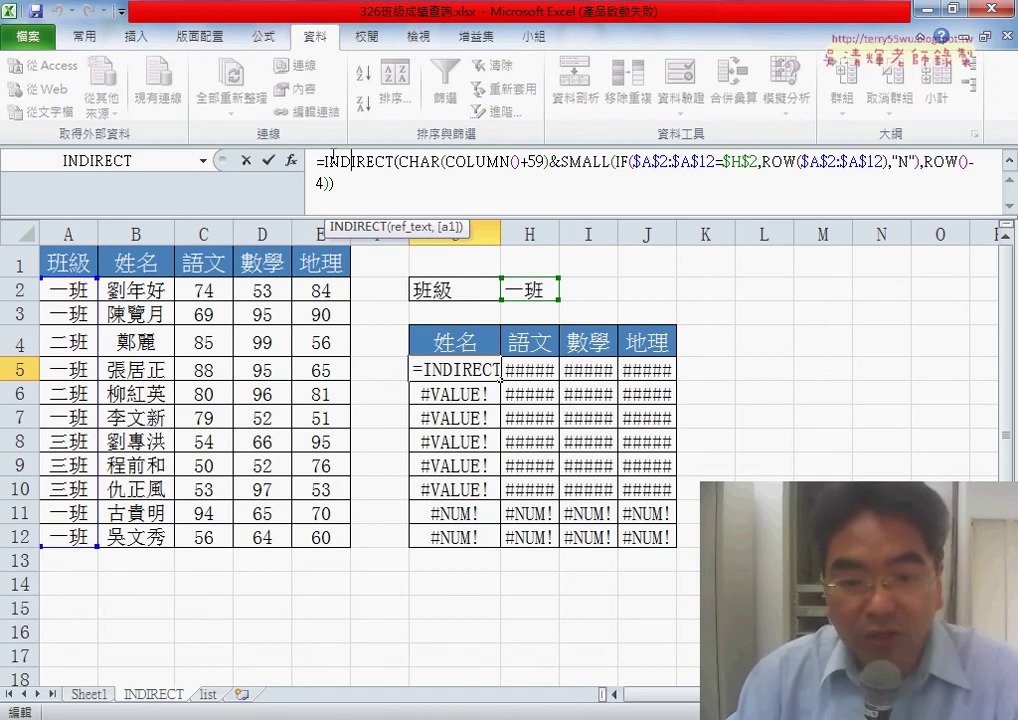
{"action": "left_click", "coordinate": [291, 160]}
{"action": "left_click_drag", "start_coordinate": [538, 402], "coordinate": [388, 367]}
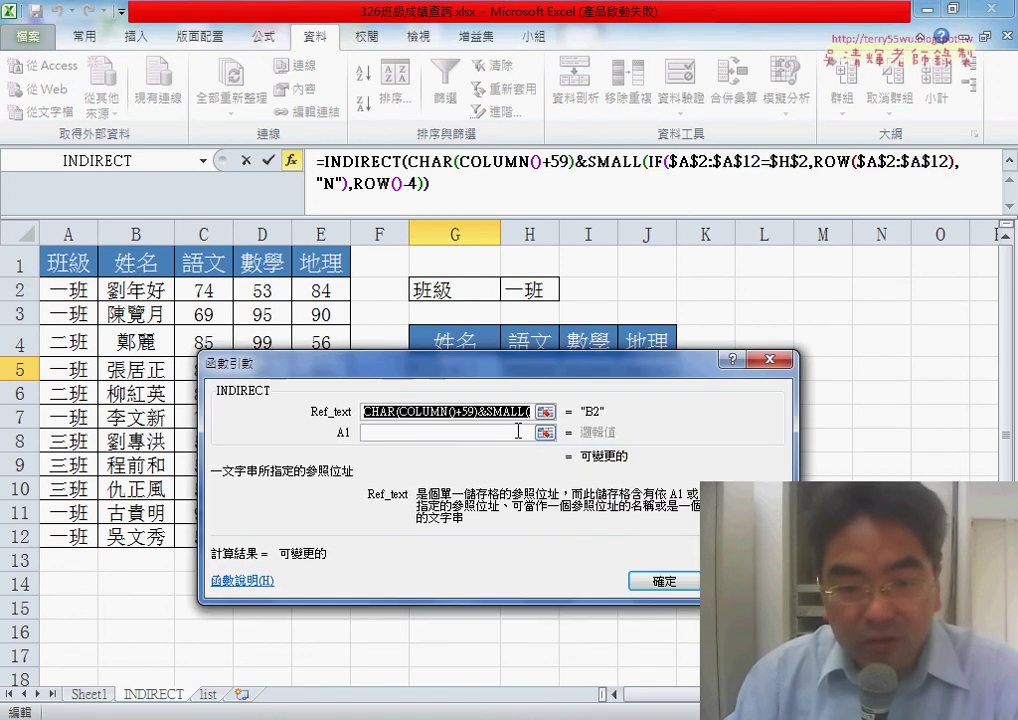
{"action": "left_click", "coordinate": [487, 414]}
{"action": "left_click_drag", "start_coordinate": [479, 412], "coordinate": [364, 412]}
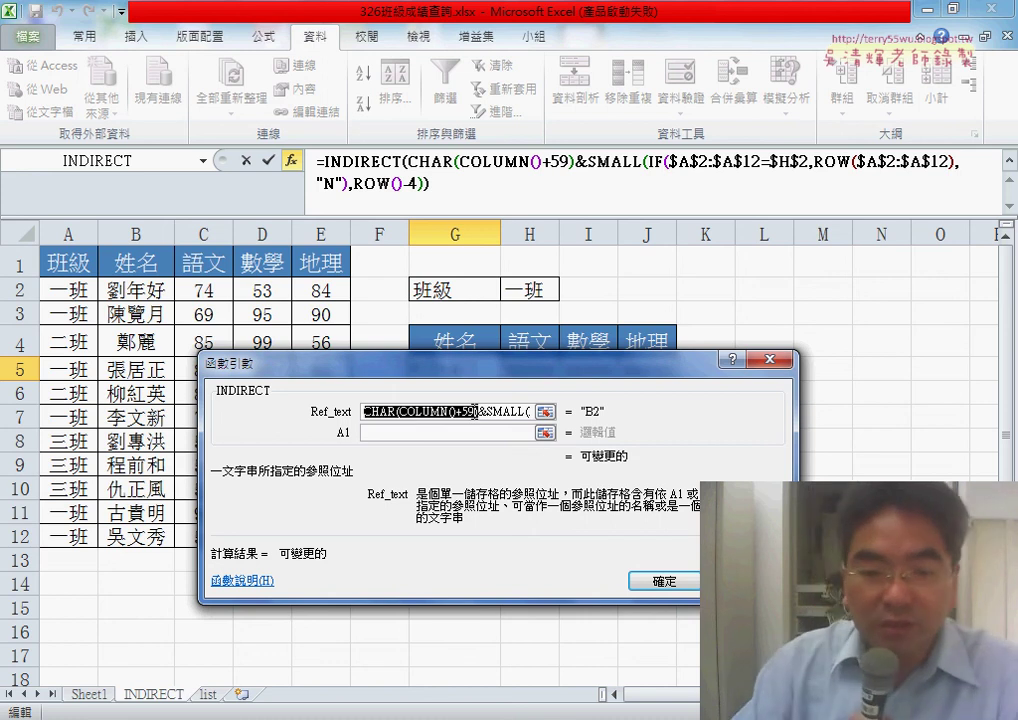
{"action": "left_click_drag", "start_coordinate": [486, 412], "coordinate": [695, 422]}
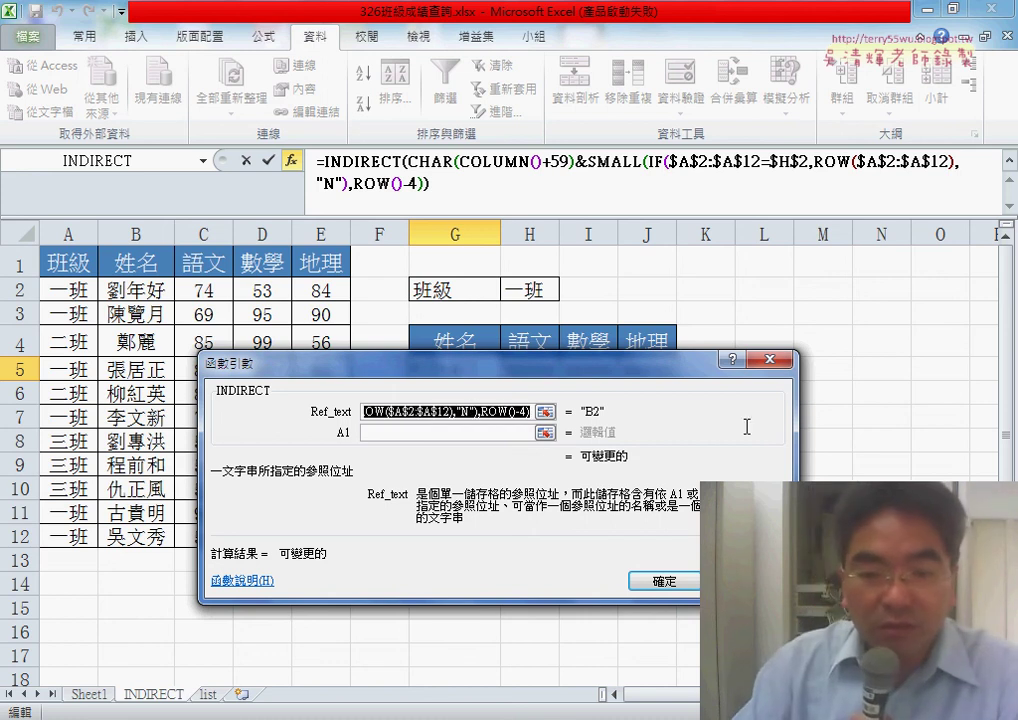
{"action": "mouse_move", "coordinate": [600, 428]}
{"action": "left_mouse_down"}
{"action": "mouse_move", "coordinate": [600, 450]}
{"action": "mouse_move", "coordinate": [607, 356]}
{"action": "left_mouse_up"}
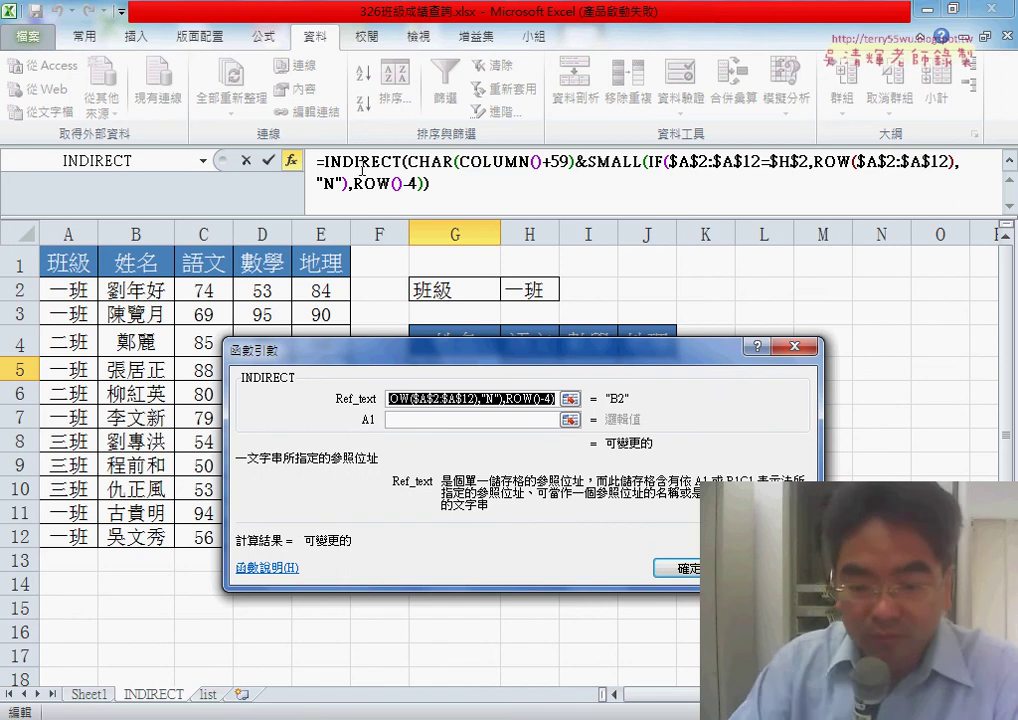
{"action": "key", "text": "Escape"}
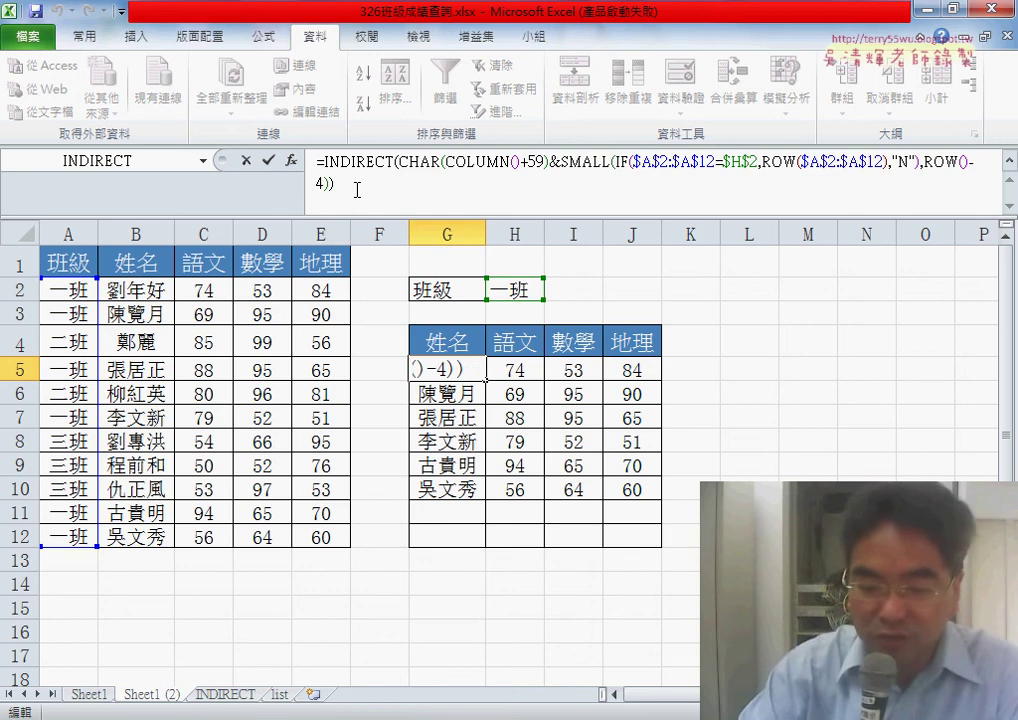
{"action": "key", "text": "ctrl+shift+Return"}
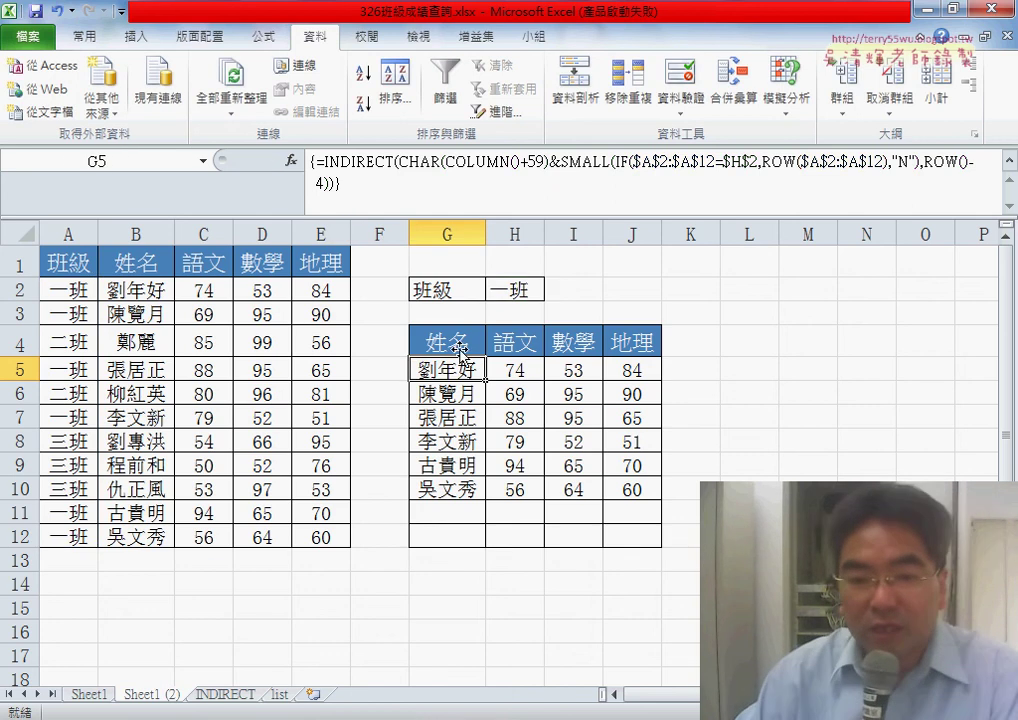
Fill the G5 lookup across to J5 and down through row 12.
{"action": "left_click_drag", "start_coordinate": [485, 381], "coordinate": [654, 383]}
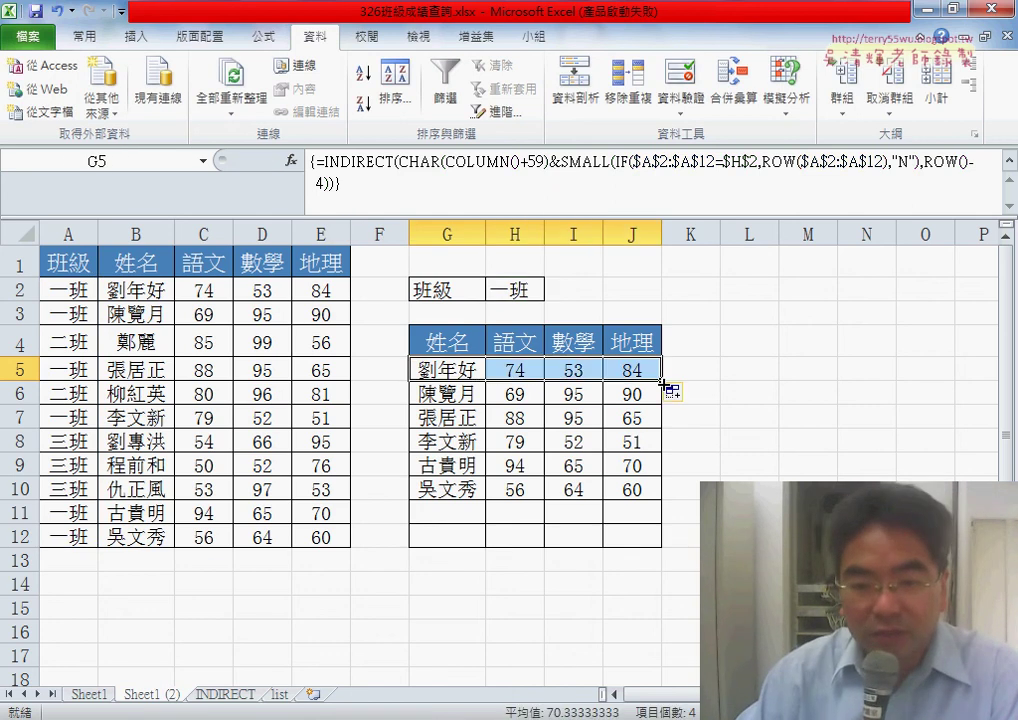
{"action": "left_click", "coordinate": [667, 388]}
{"action": "left_click", "coordinate": [656, 375]}
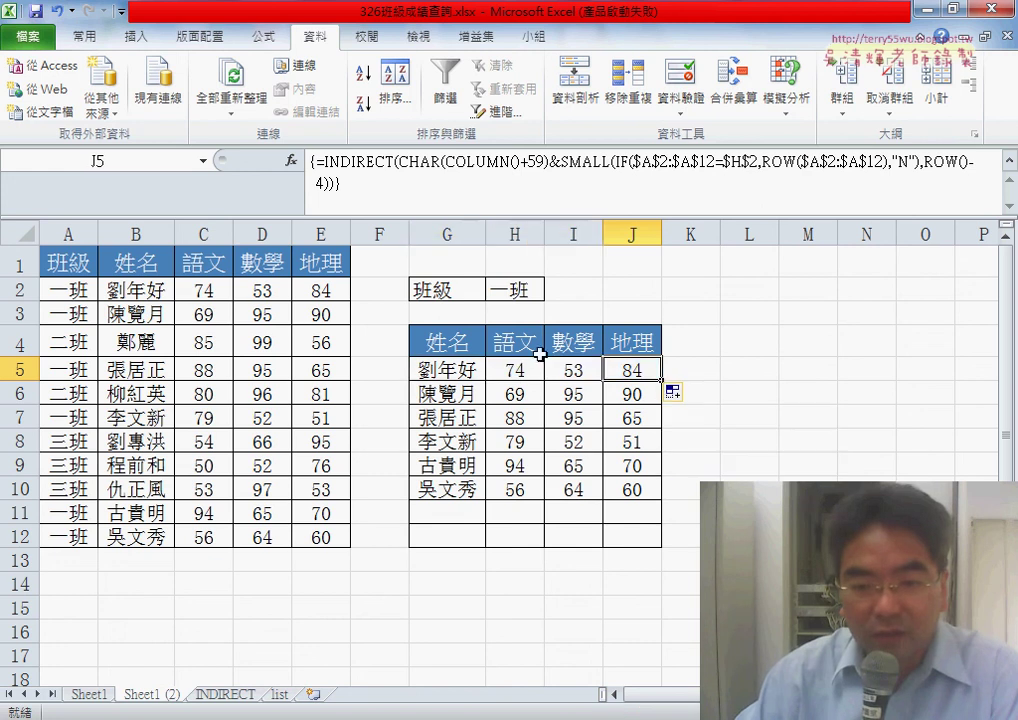
{"action": "left_click", "coordinate": [458, 375]}
{"action": "mouse_move", "coordinate": [490, 380]}
{"action": "left_mouse_down"}
{"action": "mouse_move", "coordinate": [652, 376]}
{"action": "mouse_move", "coordinate": [648, 540]}
{"action": "left_mouse_up"}
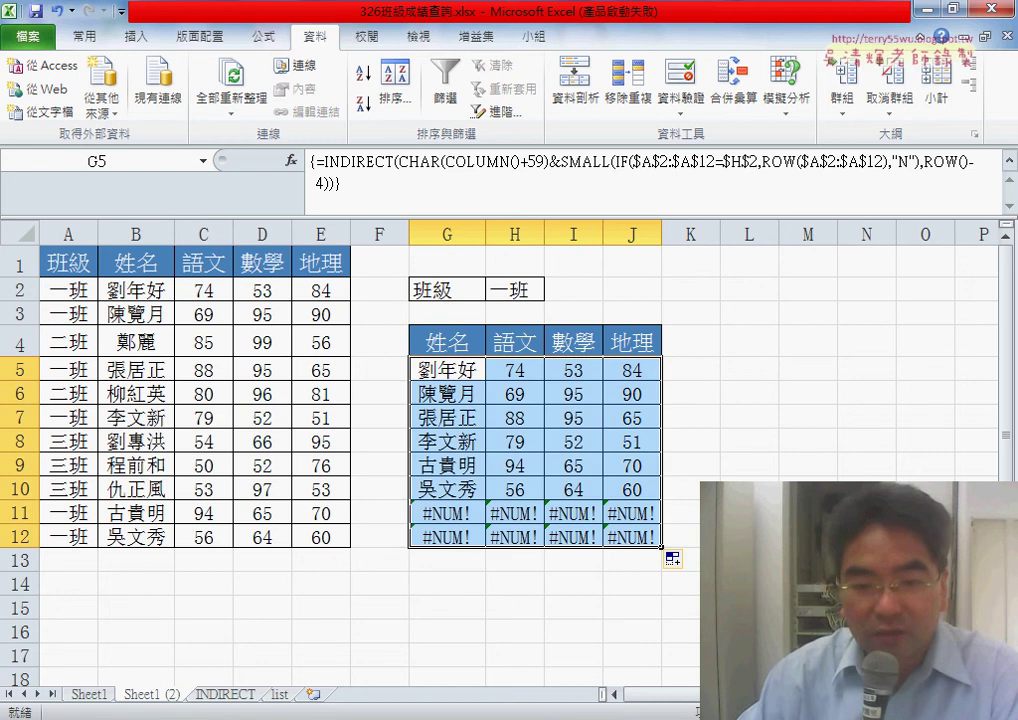
{"action": "mouse_move", "coordinate": [448, 370]}
{"action": "left_mouse_down"}
{"action": "mouse_move", "coordinate": [645, 518]}
{"action": "mouse_move", "coordinate": [648, 537]}
{"action": "left_mouse_up"}
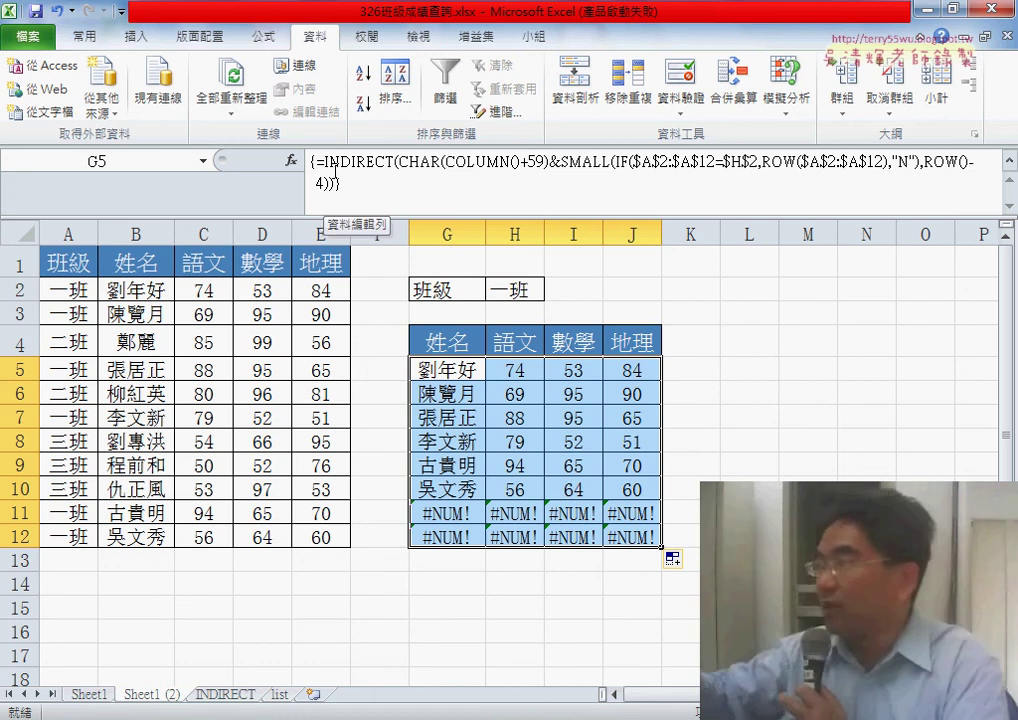
Select the entire G5 formula in the formula bar so it can be cut.
{"action": "left_click", "coordinate": [462, 372]}
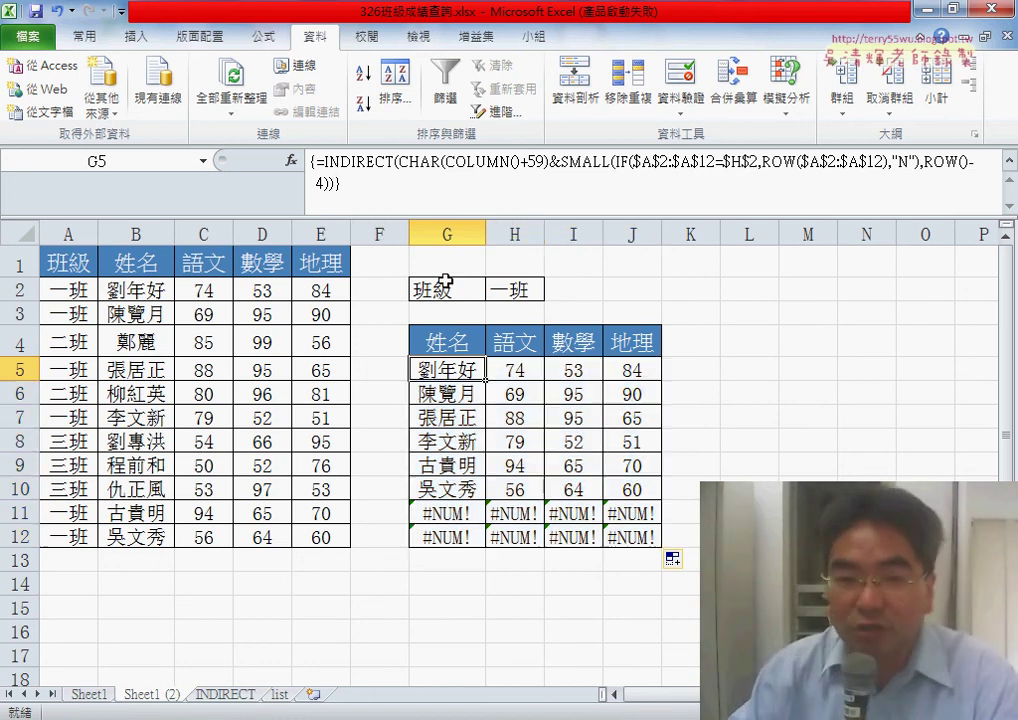
{"action": "triple_click", "coordinate": [345, 163]}
{"action": "right_click", "coordinate": [520, 166]}
Wrap the cut lookup in IFERROR, using it as Value and "" as Value_if_error.
{"action": "left_click", "coordinate": [556, 182]}
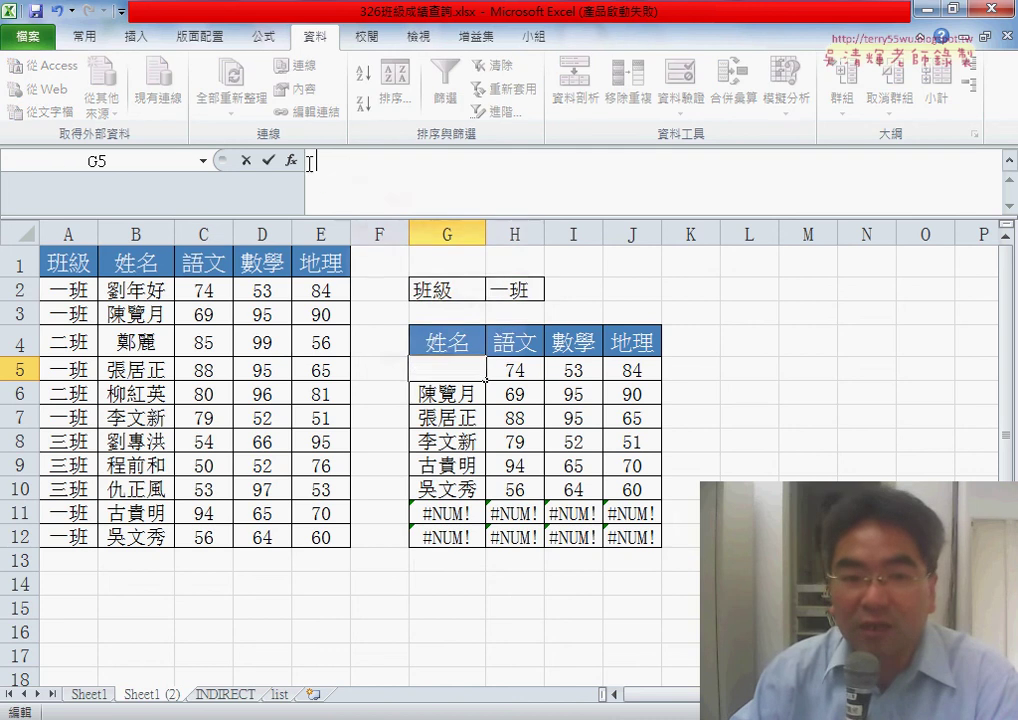
{"action": "left_click", "coordinate": [290, 160]}
{"action": "left_click", "coordinate": [513, 360]}
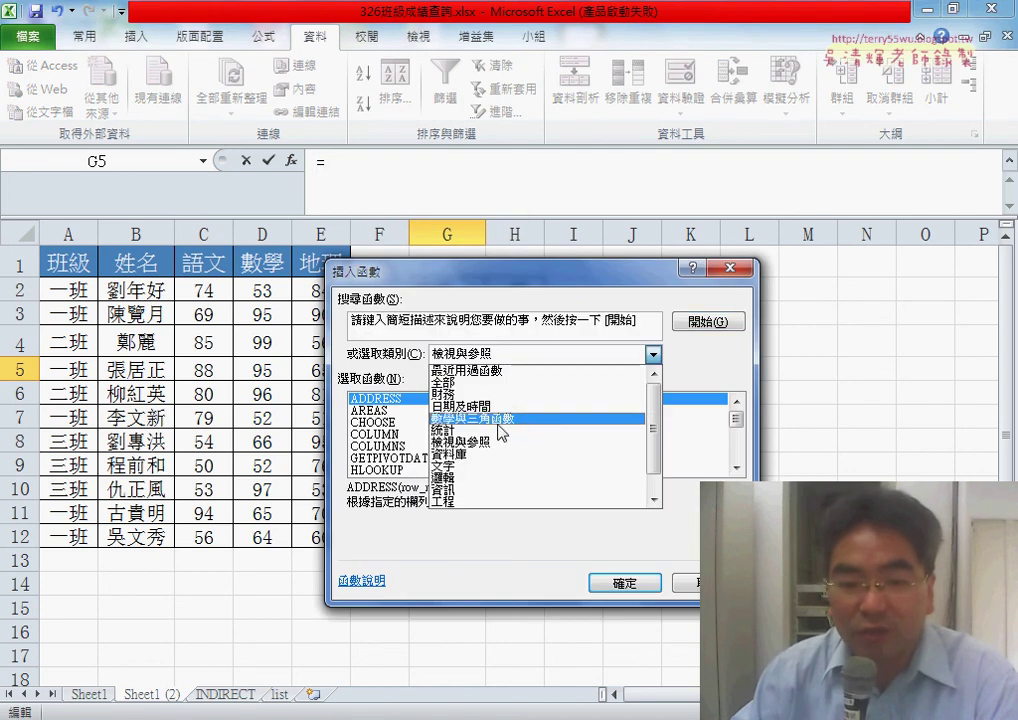
{"action": "left_click", "coordinate": [489, 480]}
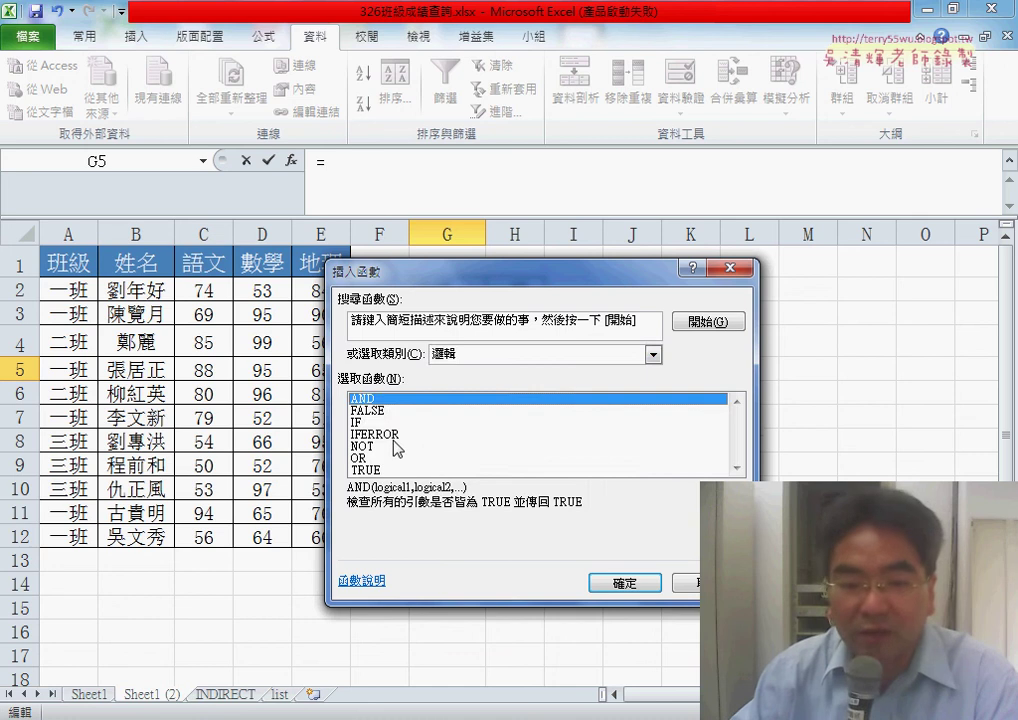
{"action": "double_click", "coordinate": [385, 434]}
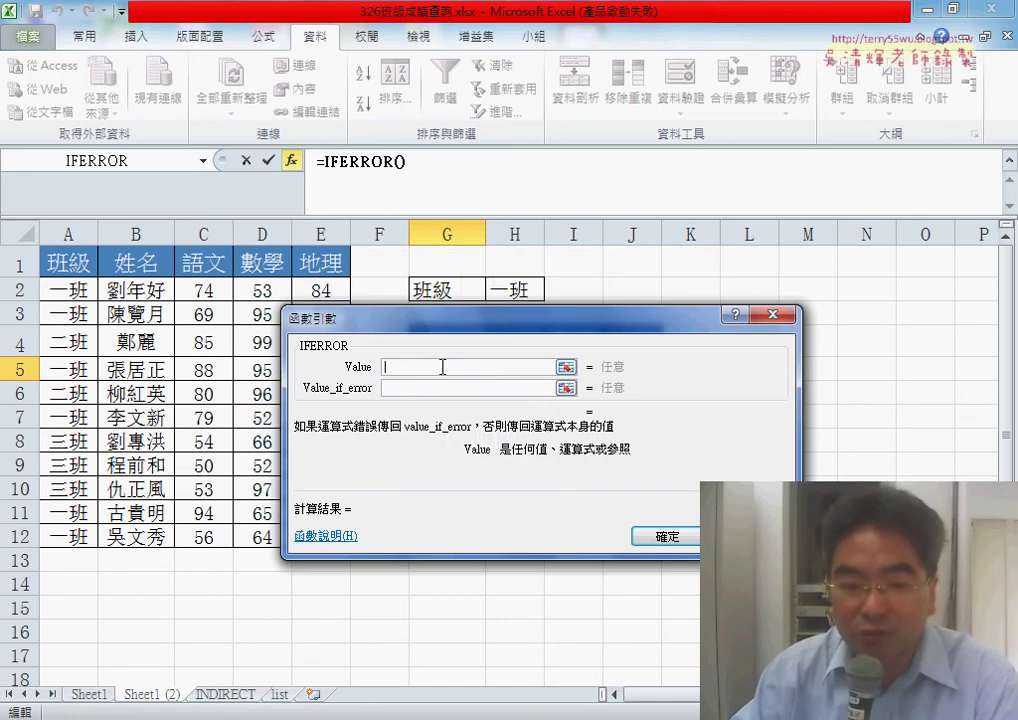
{"action": "right_click", "coordinate": [442, 367]}
{"action": "left_click", "coordinate": [482, 425]}
{"action": "left_click", "coordinate": [430, 389]}
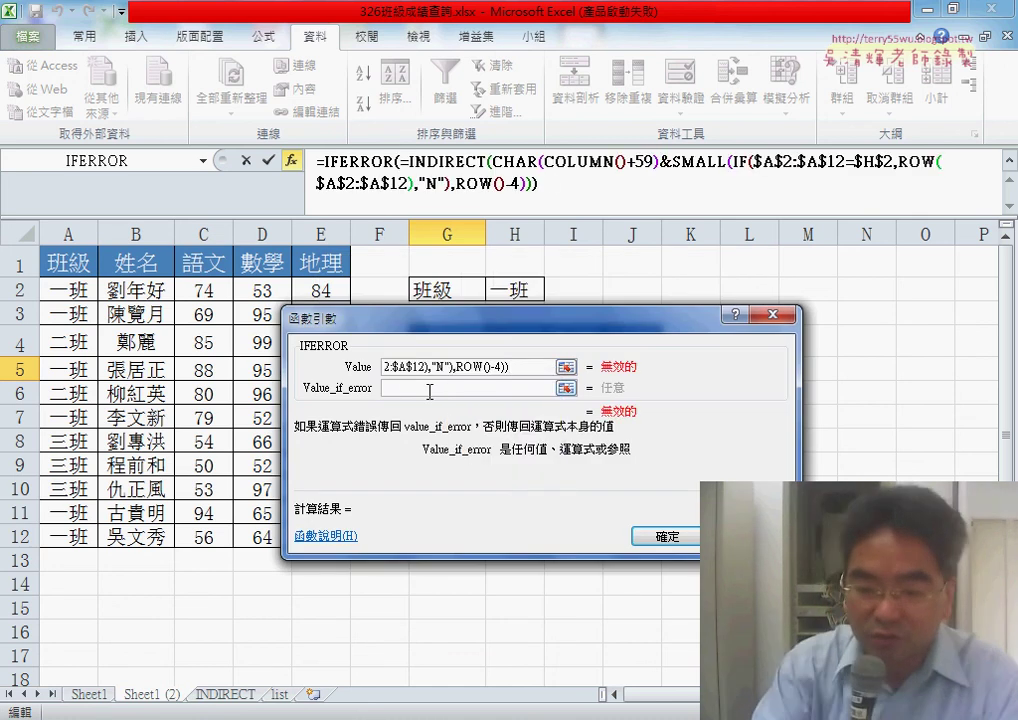
{"action": "type", "text": "\"\""}
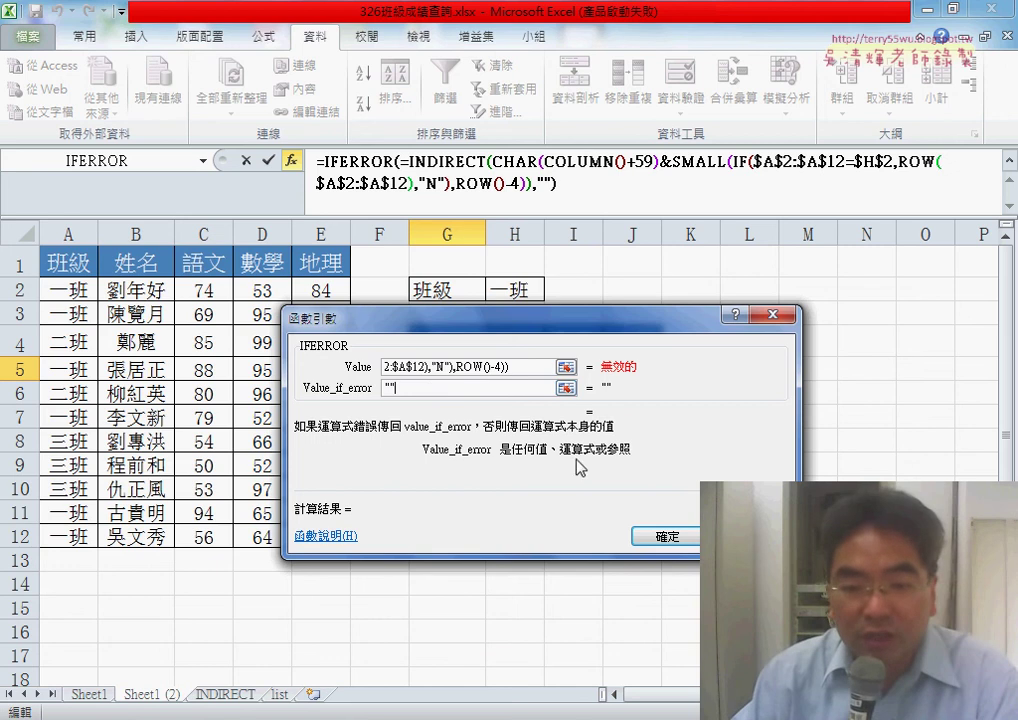
Remove the stray equals sign, array-enter the IFERROR formula, and fill it across G5:J12.
{"action": "key", "text": "ctrl+shift+Return"}
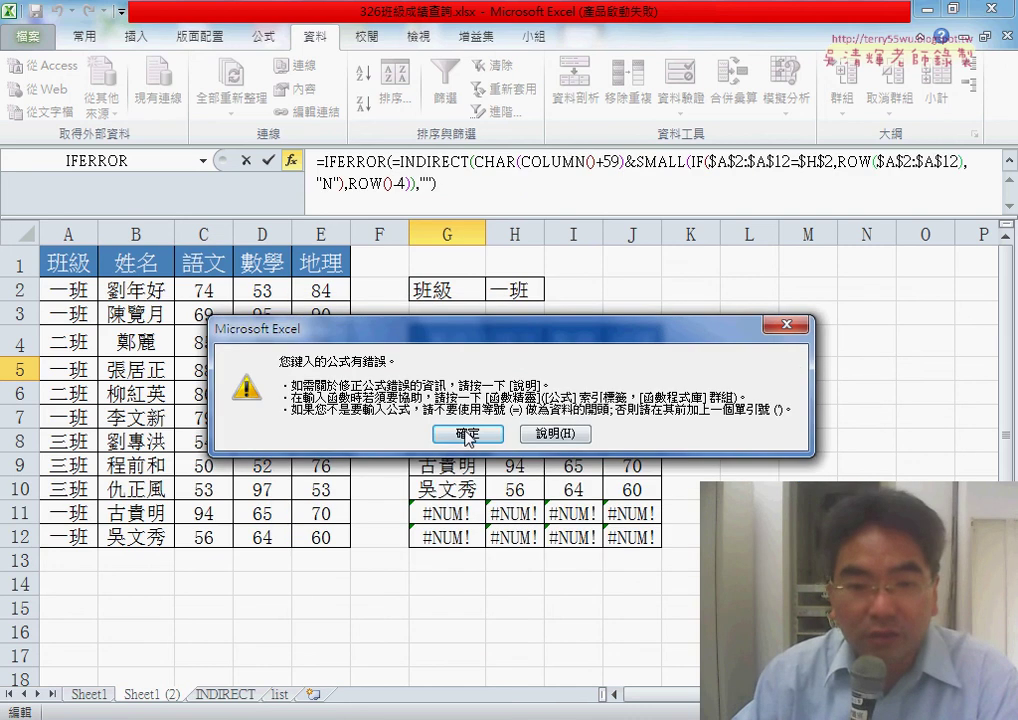
{"action": "left_click", "coordinate": [466, 435]}
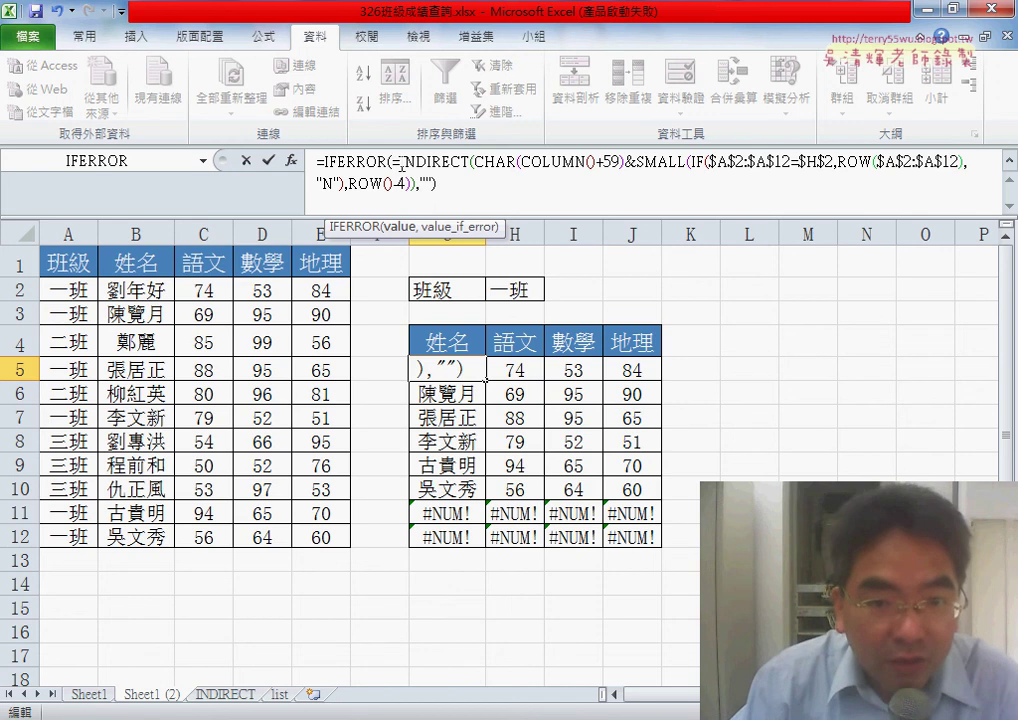
{"action": "left_click", "coordinate": [394, 160]}
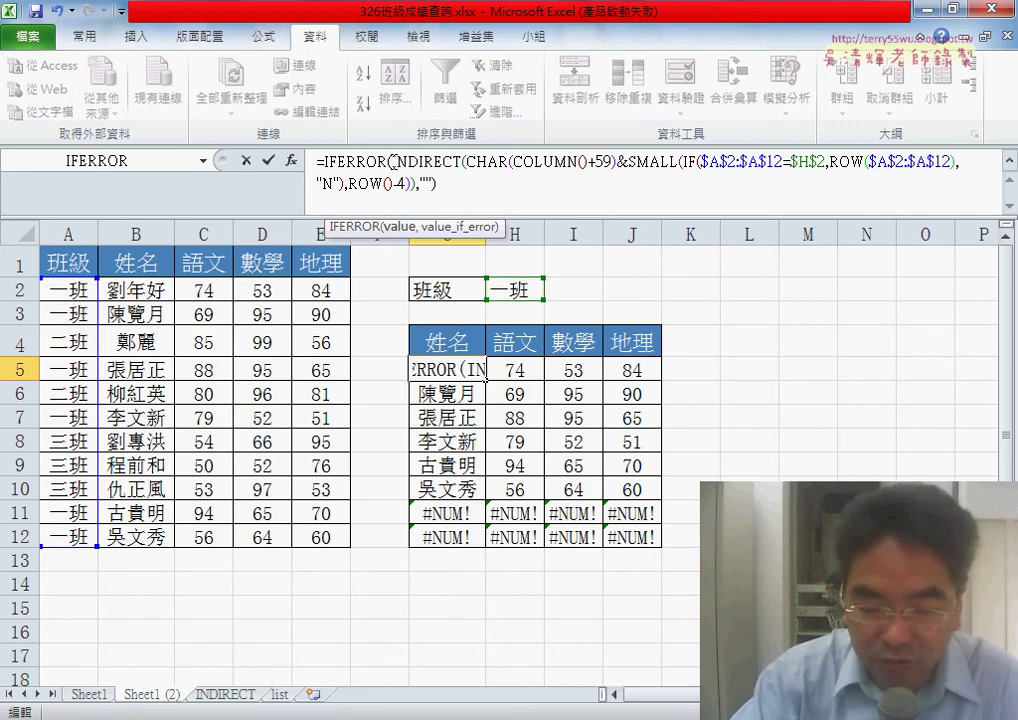
{"action": "key", "text": "ctrl+shift+Return"}
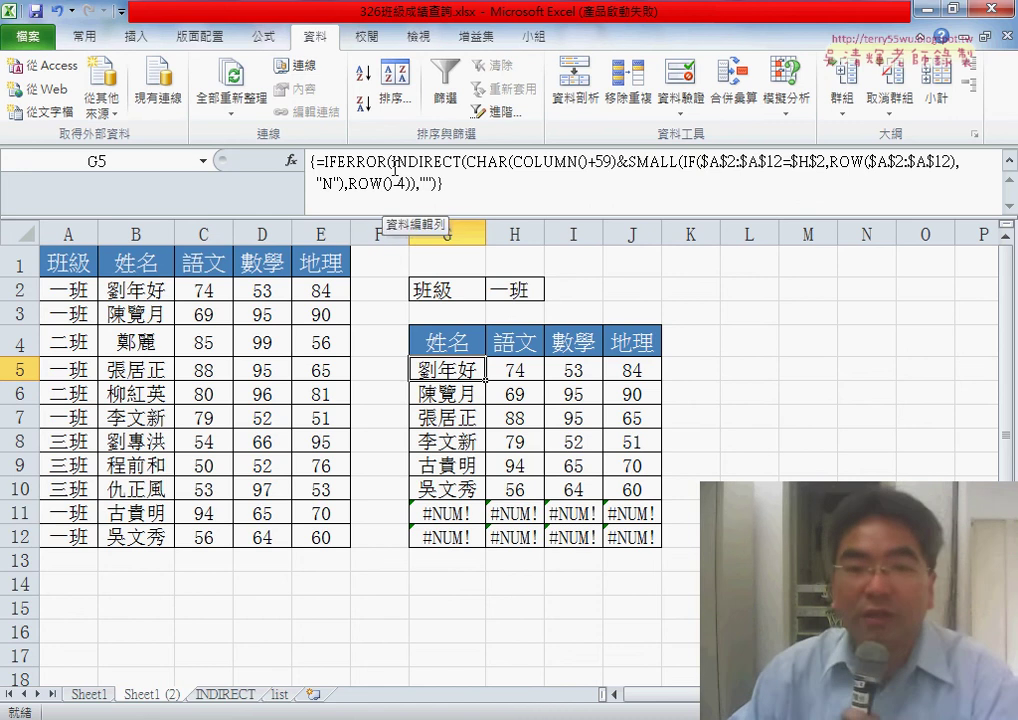
{"action": "mouse_move", "coordinate": [489, 380]}
{"action": "left_mouse_down"}
{"action": "mouse_move", "coordinate": [655, 381]}
{"action": "mouse_move", "coordinate": [661, 547]}
{"action": "left_mouse_up"}
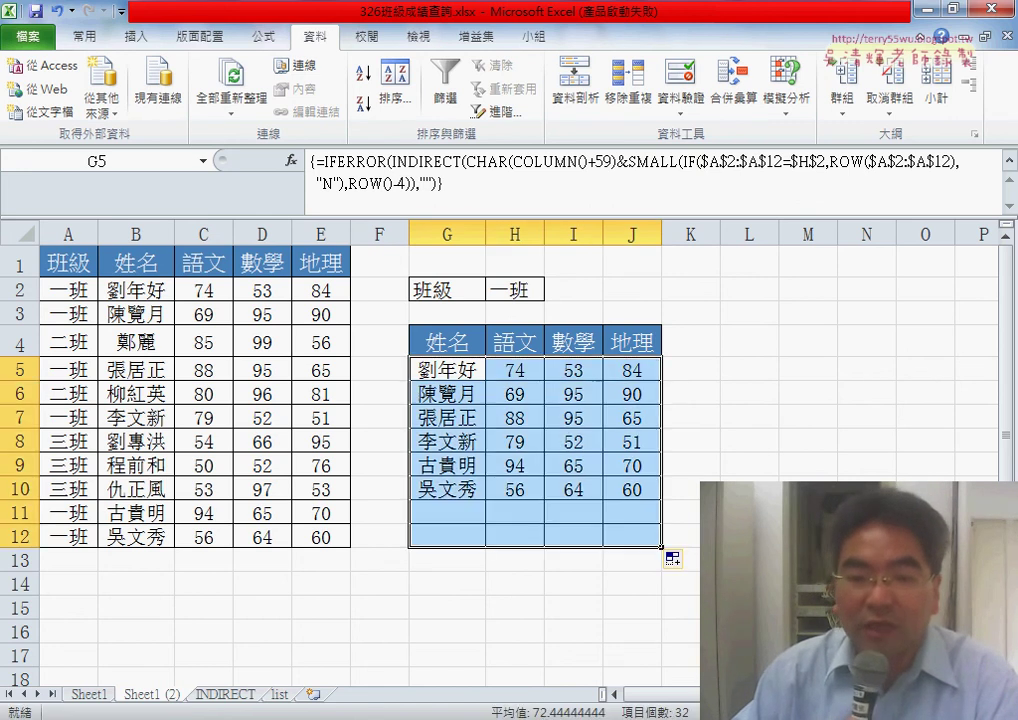
Switch the class in H2 to 二班, then to 三班, from its dropdown.
{"action": "left_click", "coordinate": [531, 292]}
{"action": "left_click", "coordinate": [553, 292]}
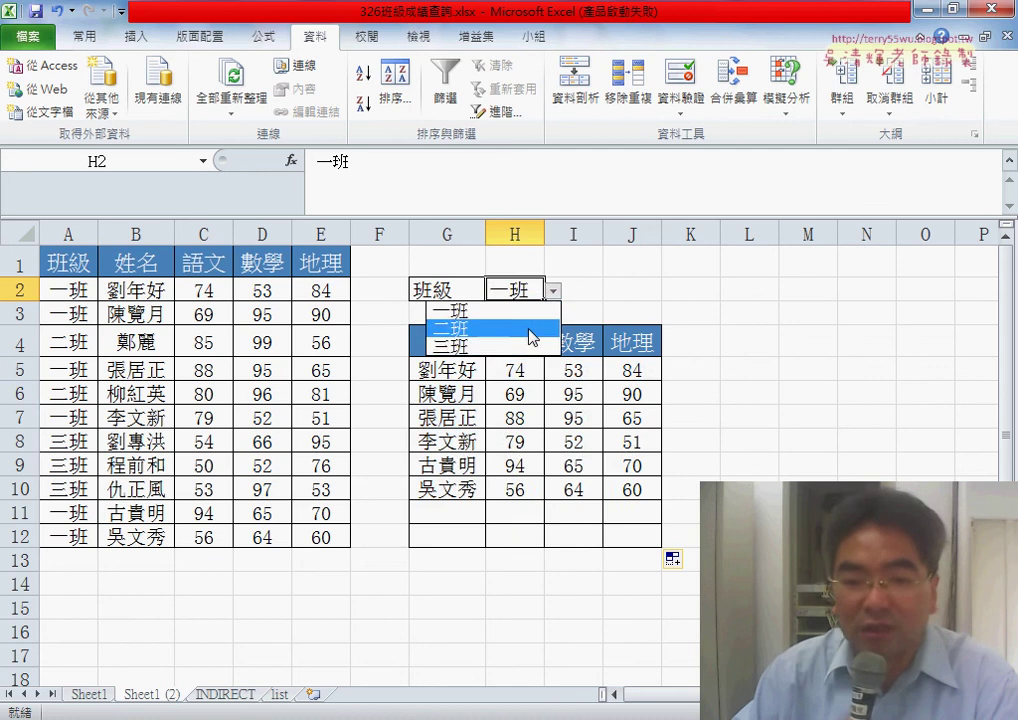
{"action": "left_click", "coordinate": [454, 326]}
{"action": "left_click", "coordinate": [553, 292]}
{"action": "left_click", "coordinate": [540, 346]}
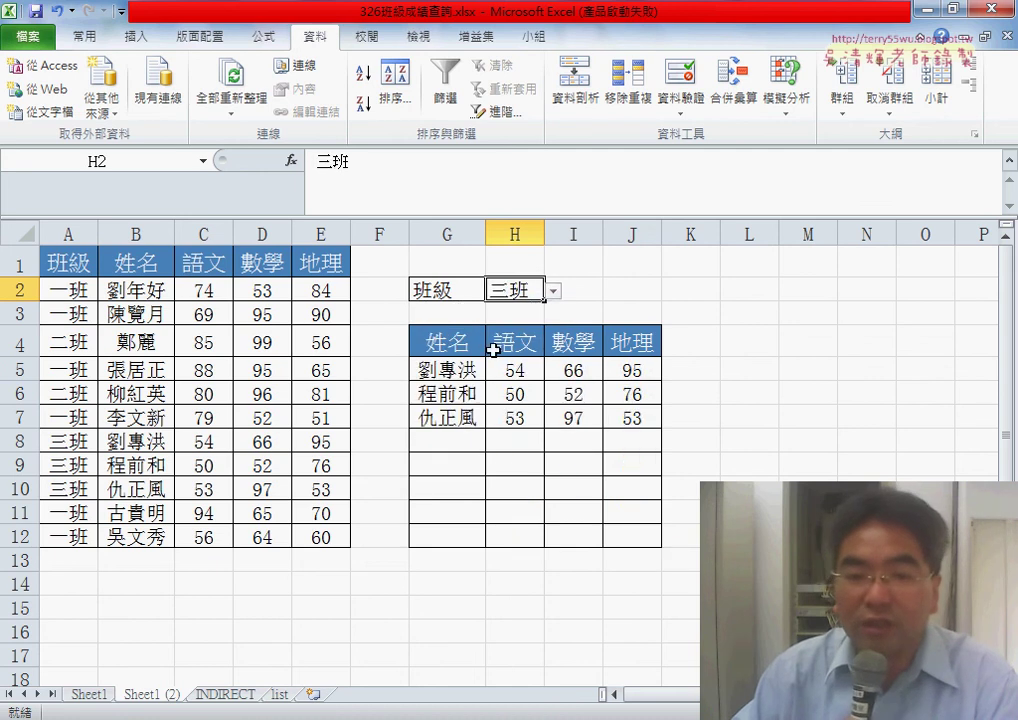
Highlight the CHAR(COLUMN()+59) part of G5's formula to explain it.
{"action": "left_click", "coordinate": [463, 374]}
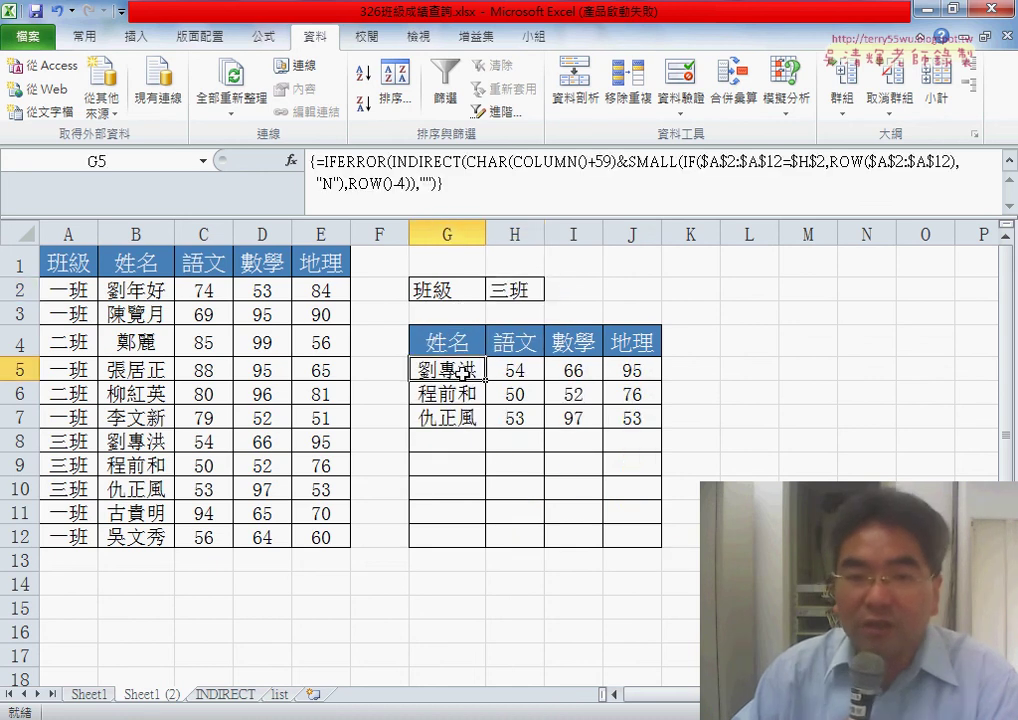
{"action": "left_click", "coordinate": [436, 162]}
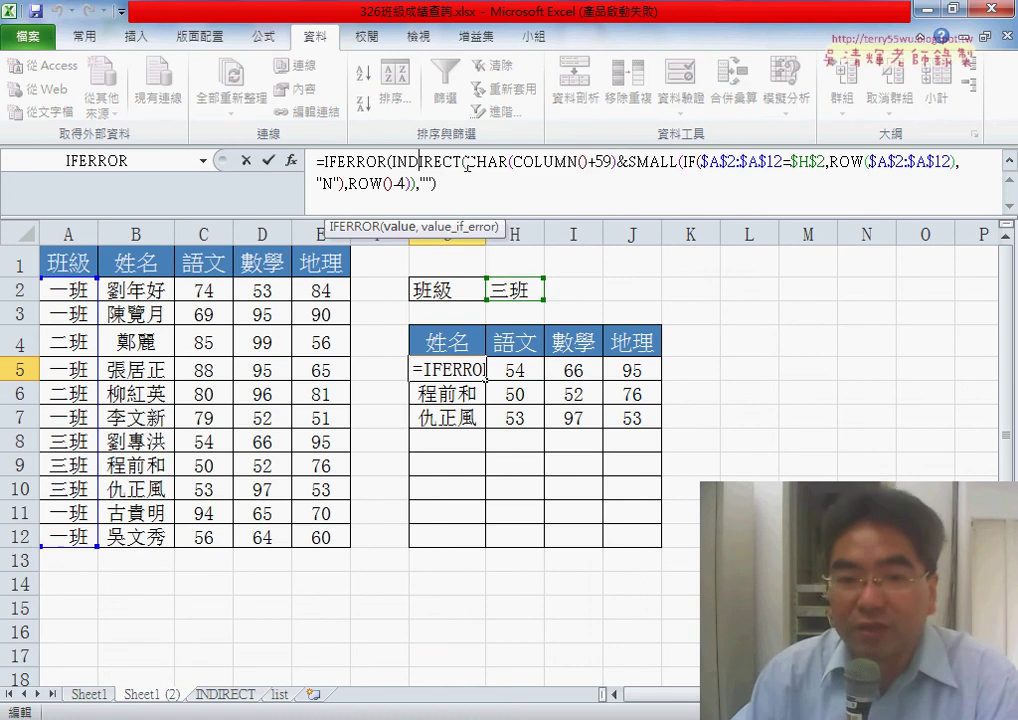
{"action": "left_click_drag", "start_coordinate": [466, 162], "coordinate": [626, 166]}
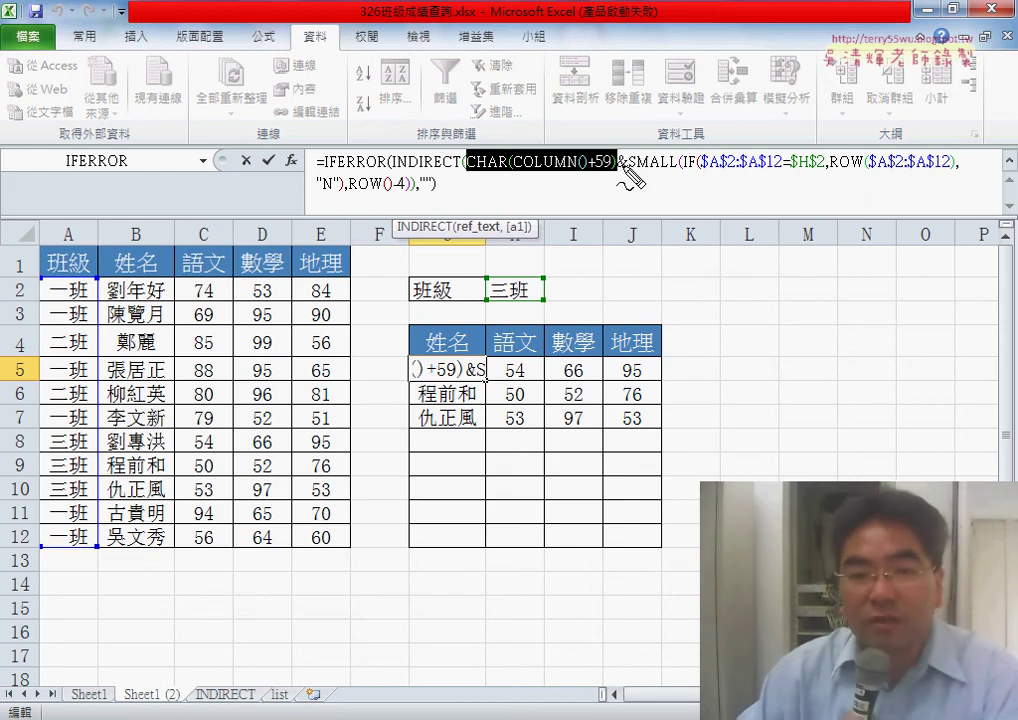
{"action": "left_click_drag", "start_coordinate": [467, 170], "coordinate": [606, 170]}
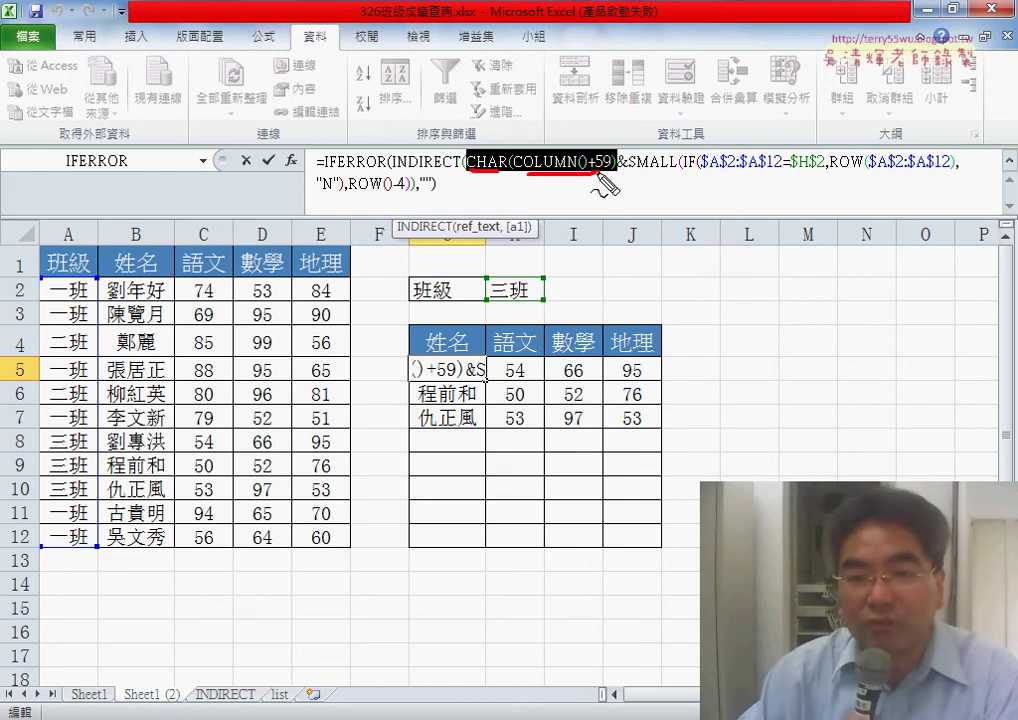